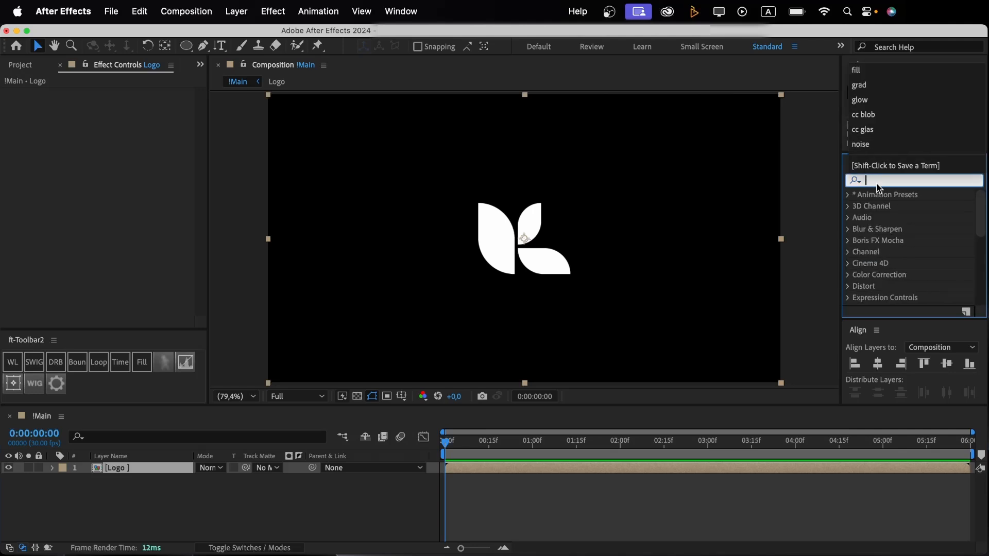
Apply the Vegas effect to the Logo layer and set its number of segments to 2
left_click(891, 206)
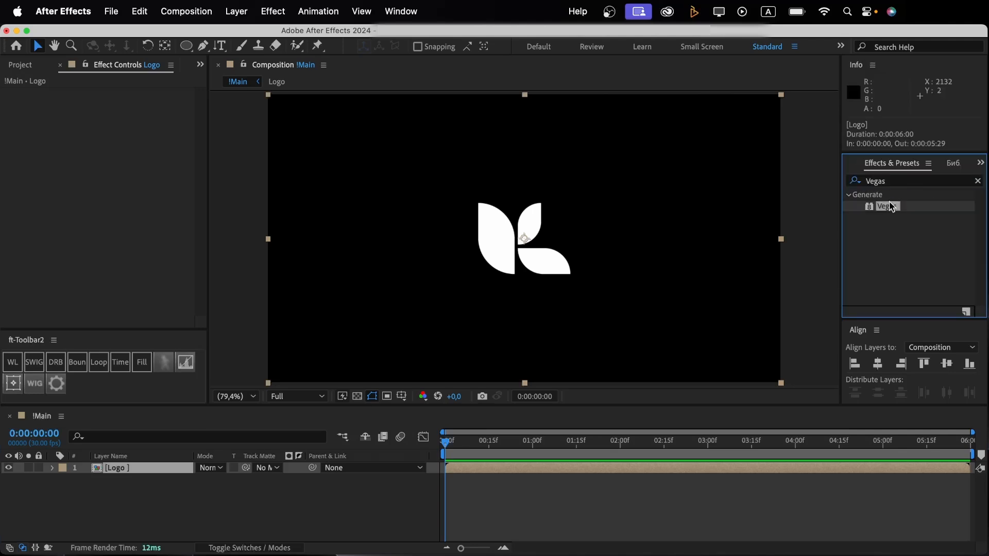
double_click(891, 206)
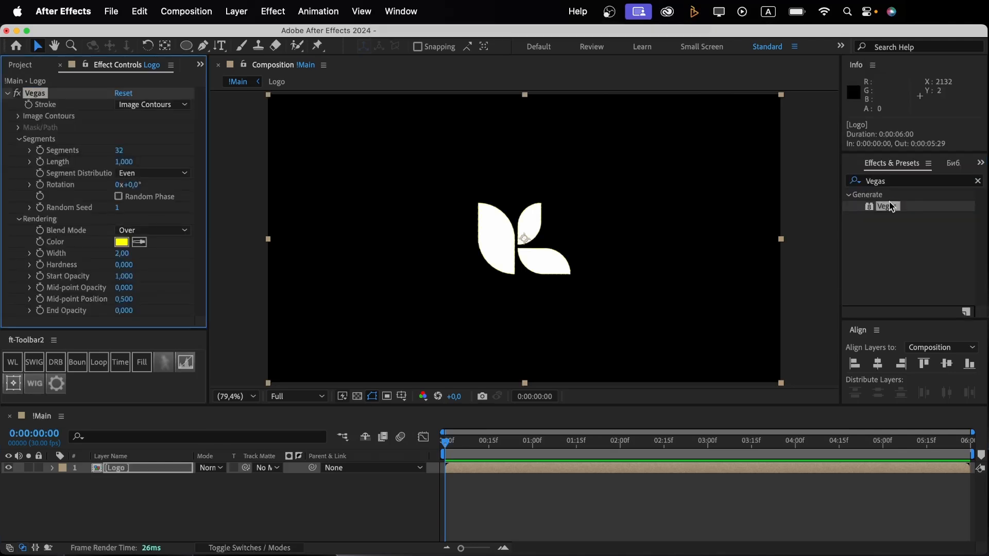
left_click(396, 12)
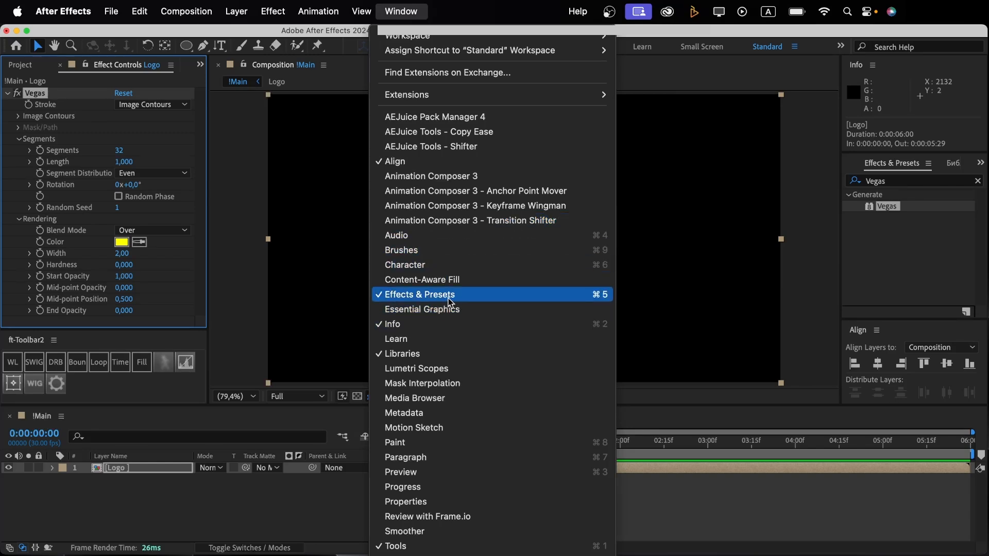
left_click(299, 518)
left_click(120, 152)
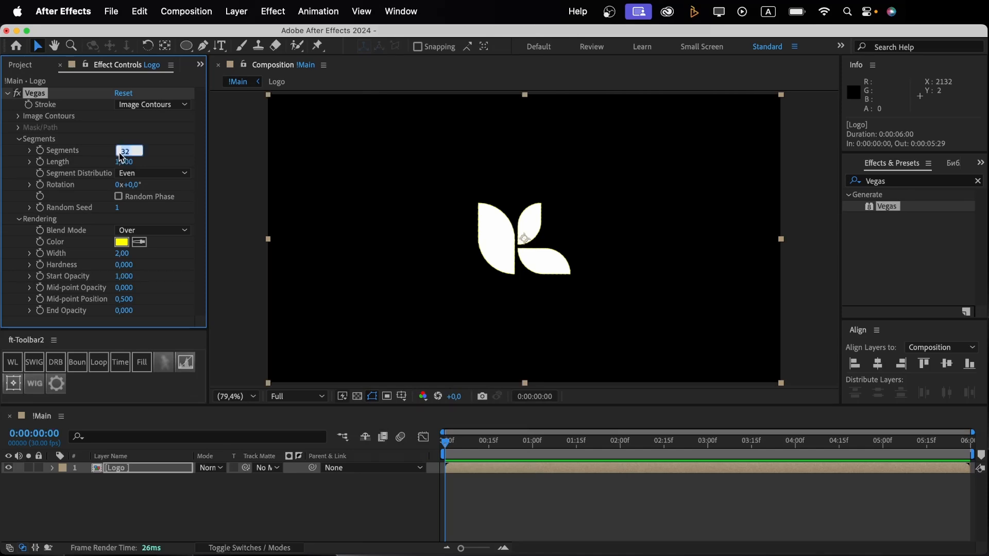
type("2")
key("Return")
Set the Vegas blend mode to Transparent and its color to white
left_click(149, 231)
left_click(155, 245)
left_click(122, 242)
left_click_drag(123, 245, 83, 122)
key("Return")
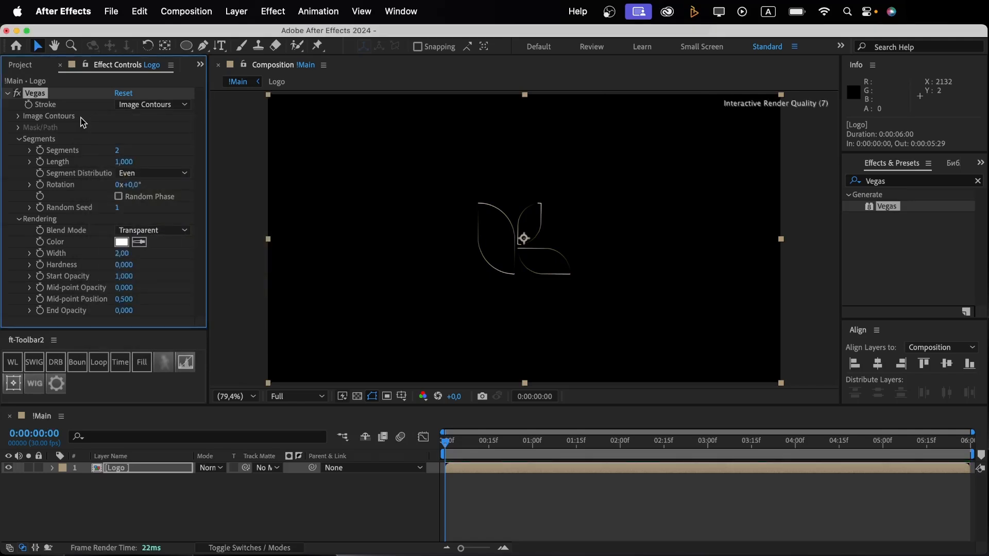
Set the Vegas start opacity to 0 and the mid-point opacity to 1
left_click(124, 278)
type("0")
key("Return")
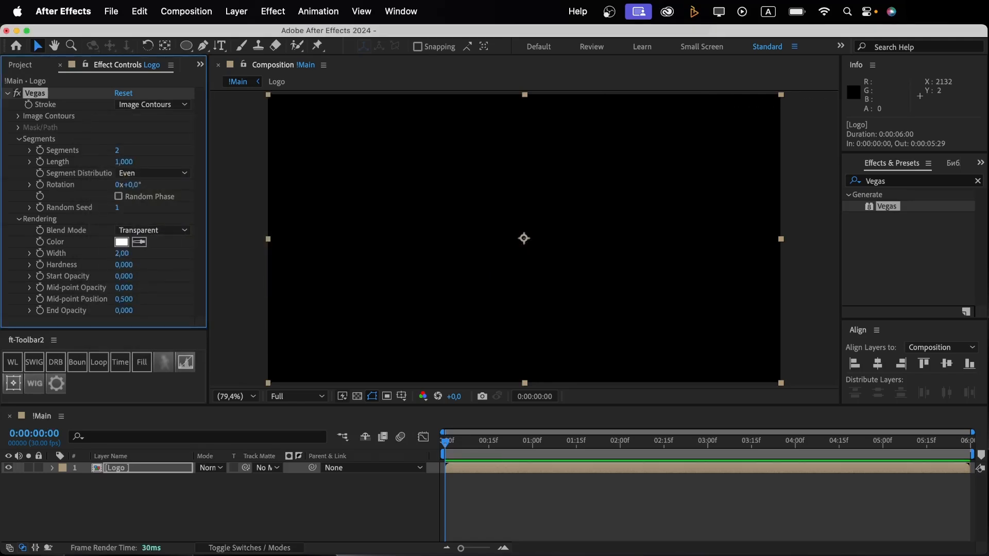
left_click(123, 287)
type("1")
key("Return")
Keyframe the Vegas segment length from 0 at the composition start to 0,4 at 0:00:01:15
left_click(446, 446)
mouse_move(124, 161)
left_mouse_down()
mouse_move(36, 174)
mouse_move(44, 166)
left_mouse_up()
left_click(39, 162)
left_click(577, 444)
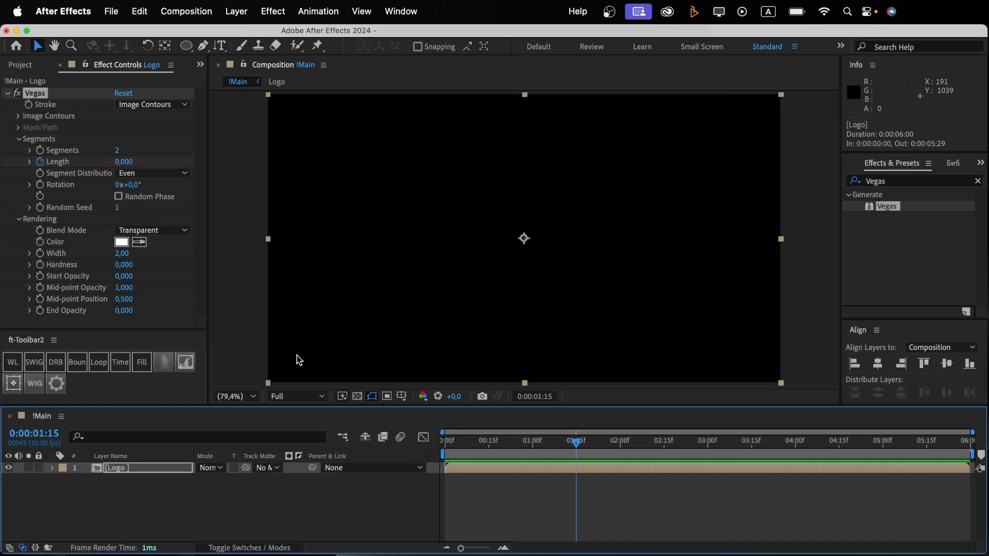
left_click(125, 162)
type("0")
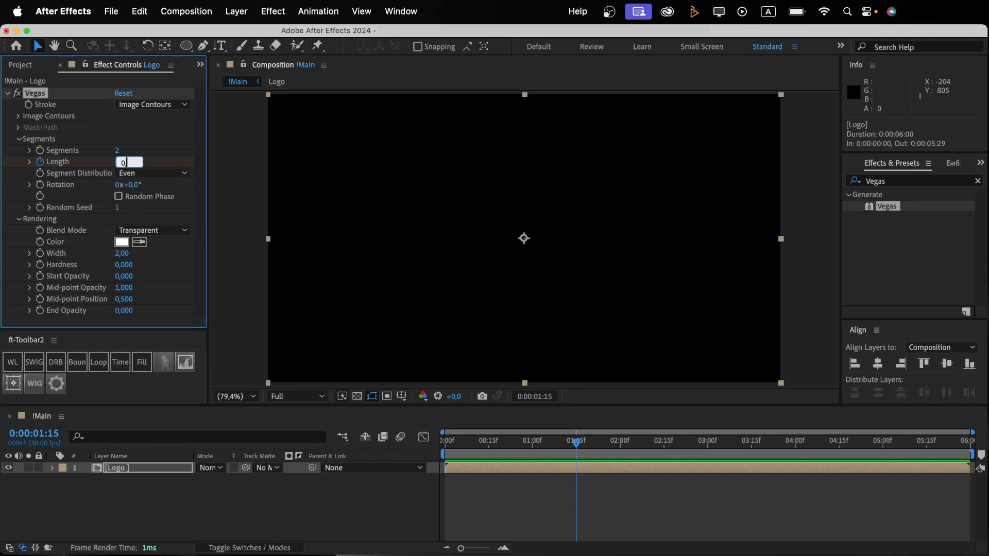
type(",4")
key("Return")
Reveal the Logo layer's keyframes and apply Easy Ease to both Length keyframes
key("u")
left_click_drag(596, 513, 433, 485)
key("F9")
Keyframe the Vegas rotation from 0 at the composition start to 2 full revolutions at 0:00:05:00
key("Home")
left_click(39, 185)
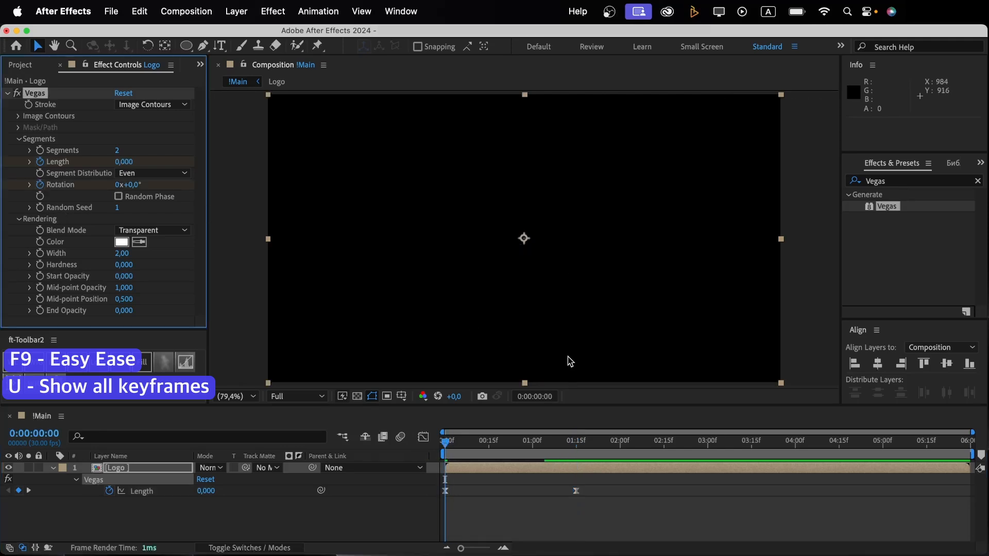
left_click(882, 447)
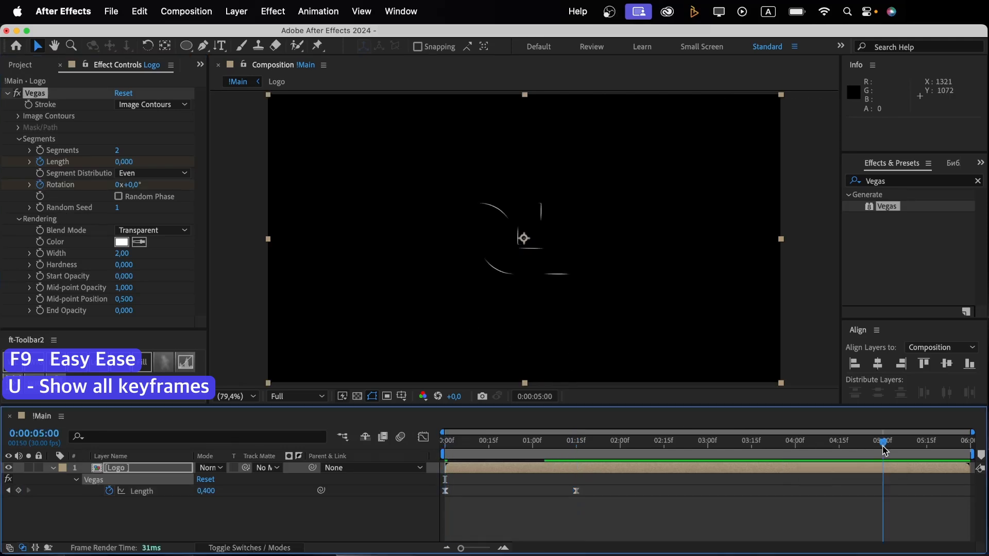
left_click(122, 185)
type("1")
key("BackSpace")
type("2")
key("Return")
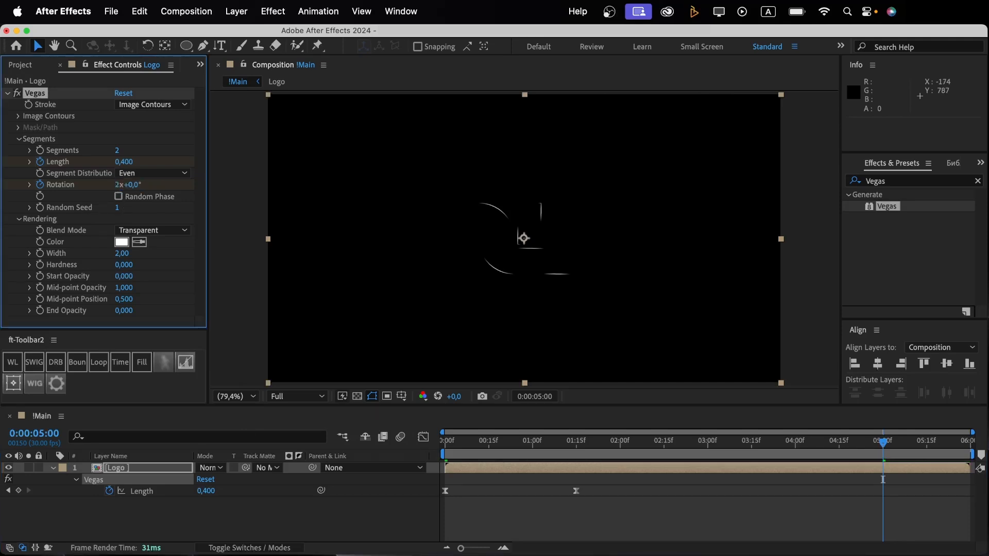
Easy Ease the Rotation keyframes, extend the final keyframe's easing in the graph editor, and preview the motion
key("u")
key("u")
left_click_drag(918, 532, 435, 506)
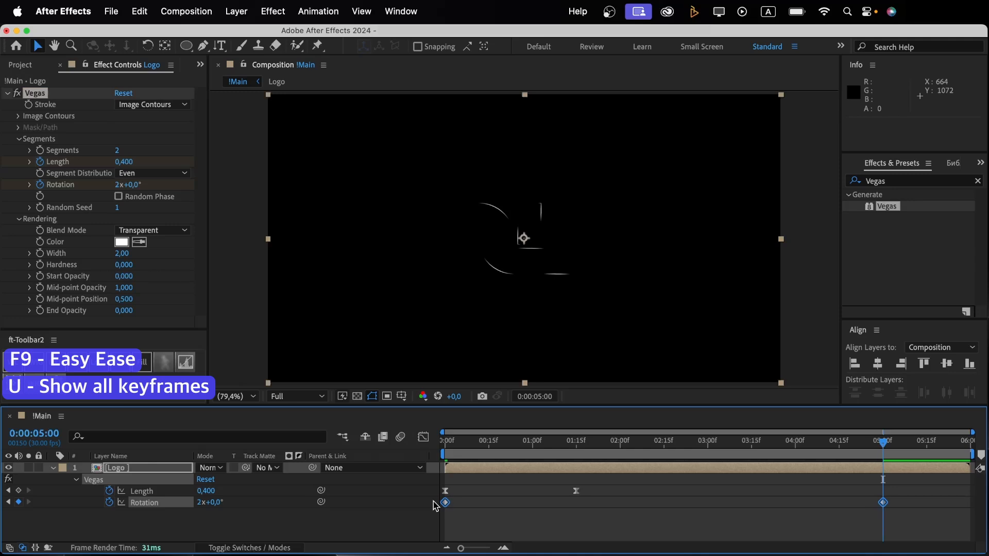
left_click(424, 437)
left_click_drag(900, 481, 715, 519)
key("space")
left_click(423, 437)
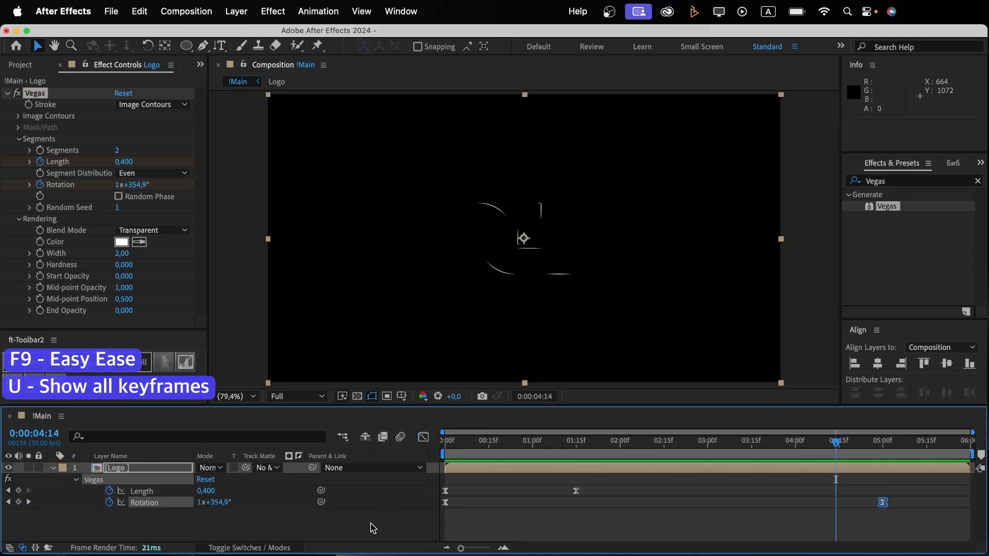
left_click(370, 524)
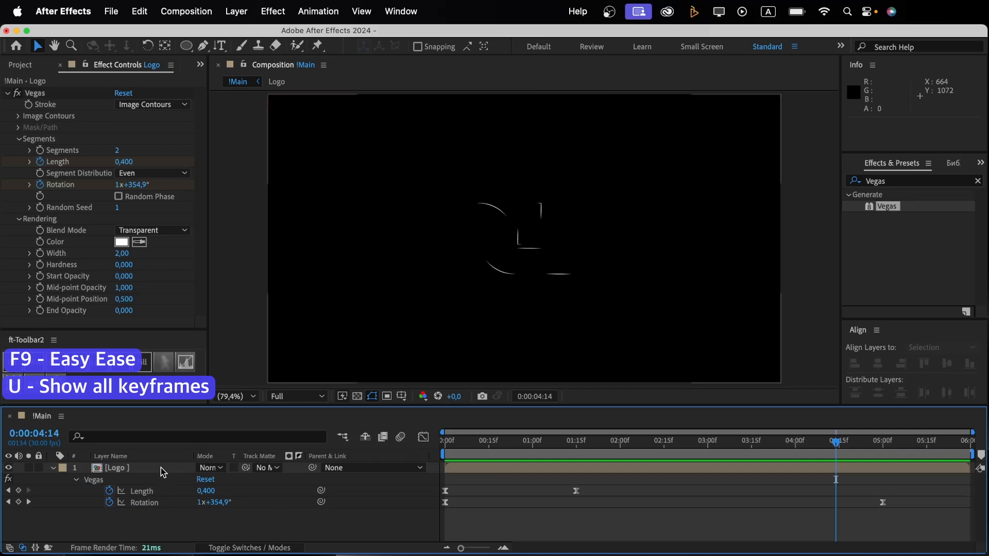
Duplicate the Logo layer and rename the copy Logo Core
left_click(154, 469)
key("u")
left_click(126, 469)
key("cmd+d")
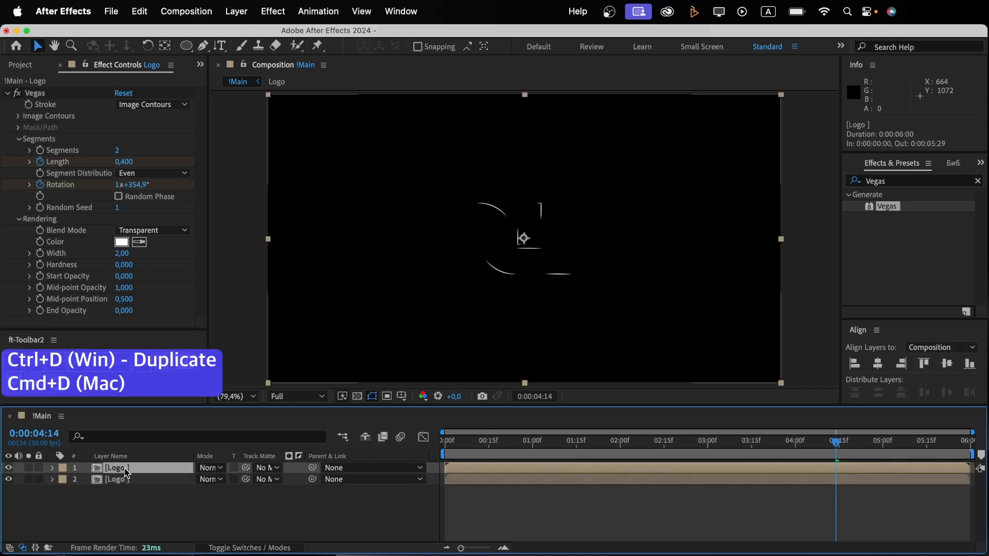
key("Return")
type("Logo Core")
key("Return")
Add a Fast Box Blur effect to the Logo Core layer with a blur radius of 20
left_click(901, 184)
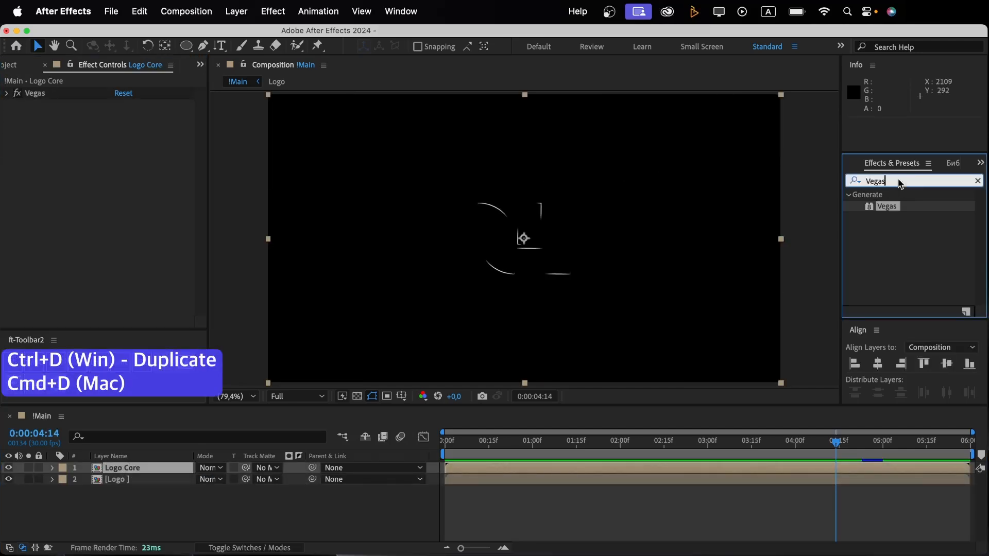
key("cmd+a")
type("fast")
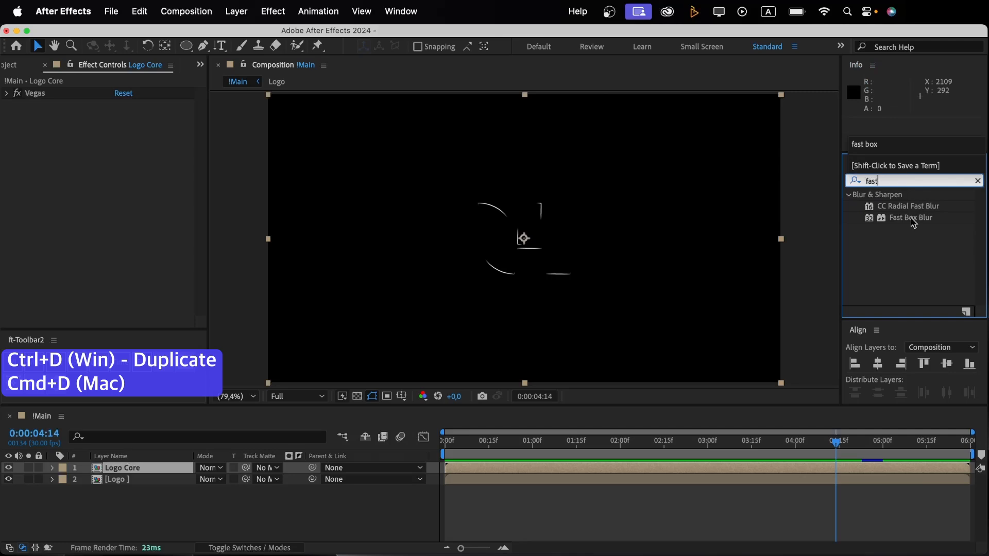
double_click(913, 218)
left_click(119, 116)
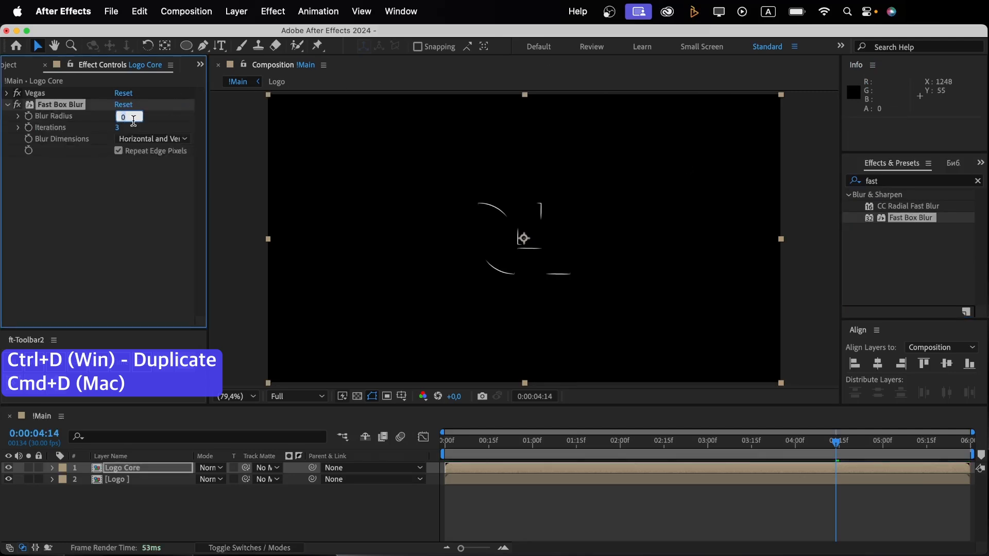
type("20")
key("Return")
Add a Set Matte effect to Logo Core that takes its matte from the Logo Core layer itself
left_click(878, 180)
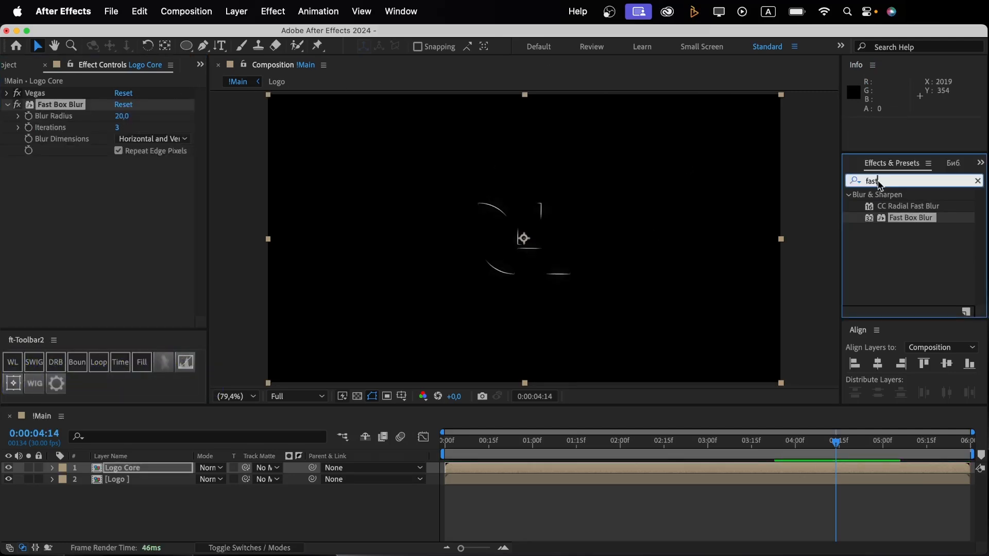
key("BackSpace")
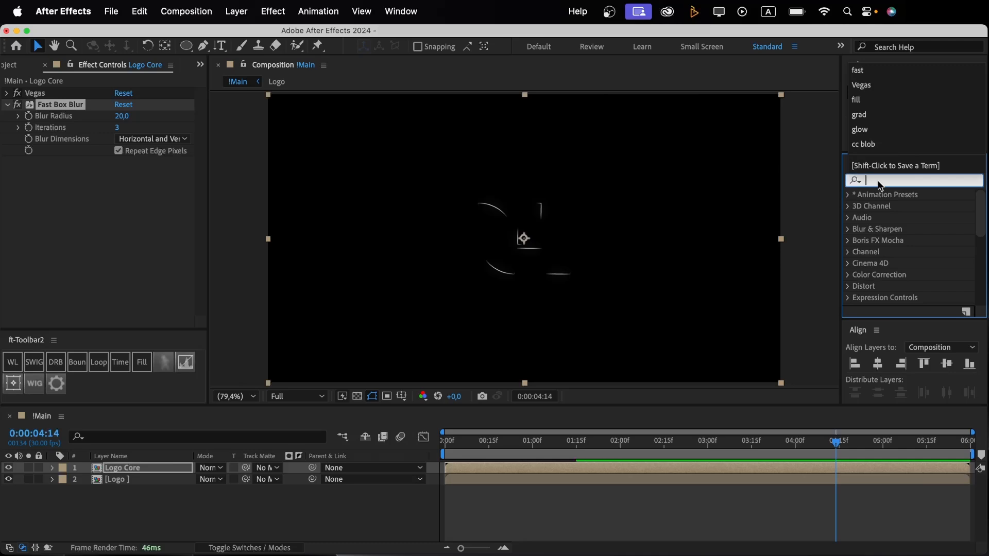
type("set")
double_click(908, 220)
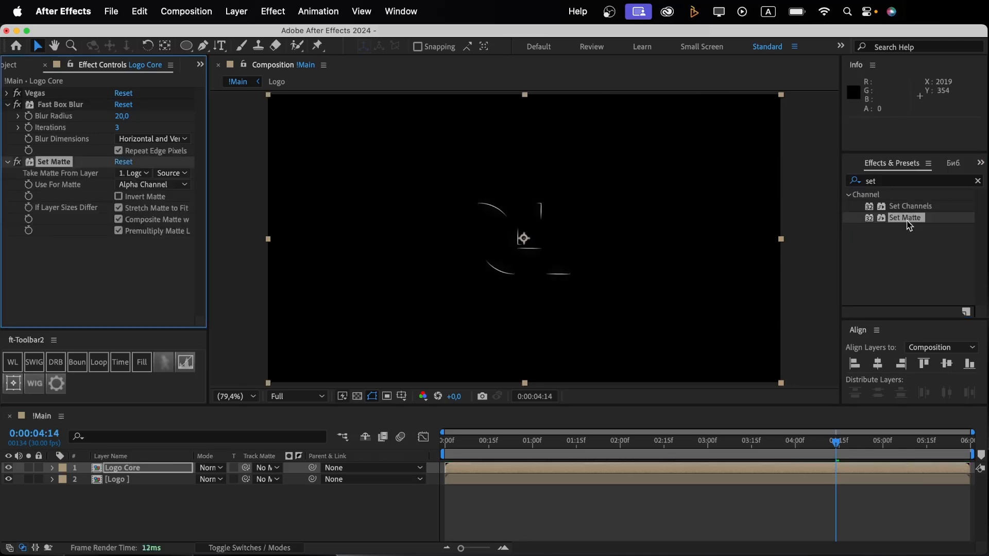
left_click(135, 173)
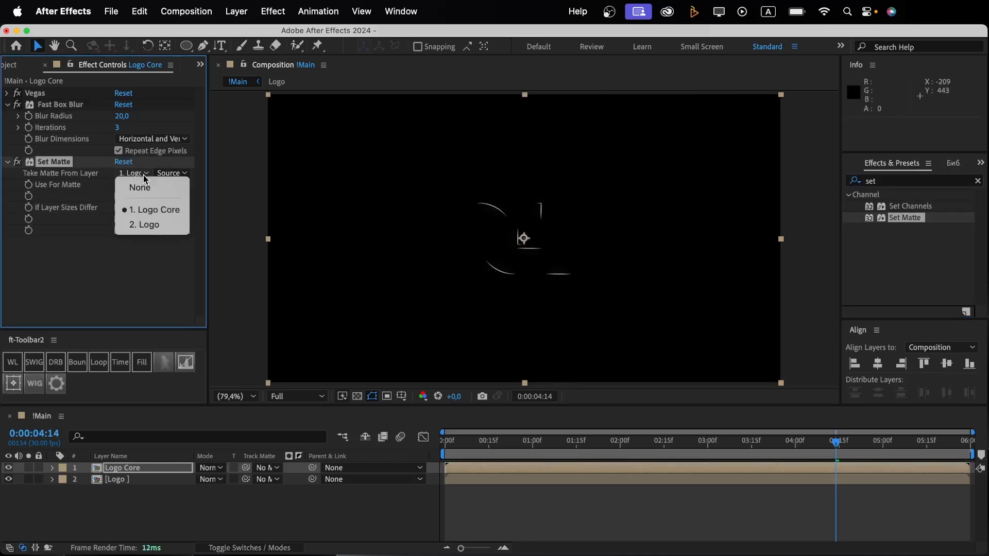
left_click(155, 211)
Duplicate the Logo Core layer and rename the copy Logo Halo
left_click(140, 469)
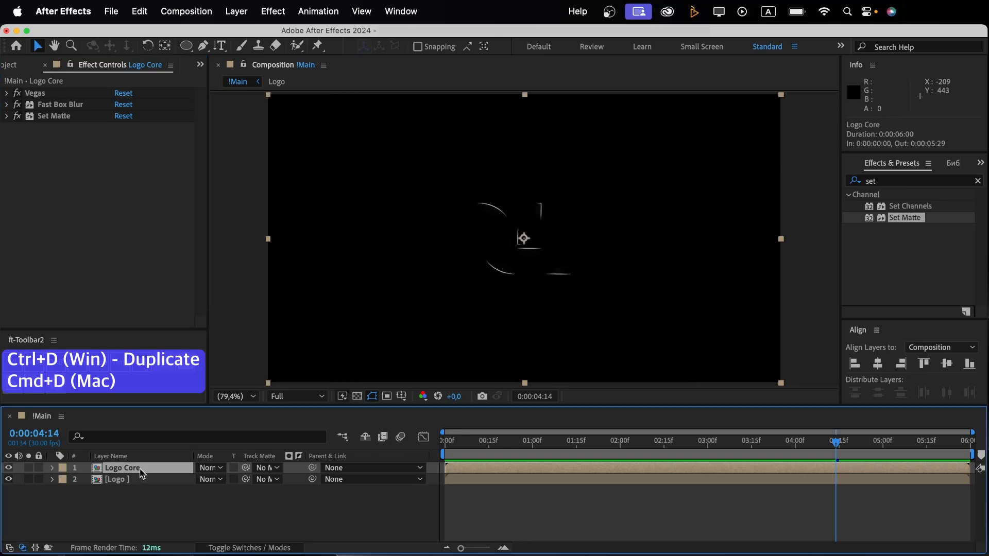
key("super+d")
key("Return")
key("Right")
key("BackSpace")
key("BackSpace")
type("Halo")
key("Return")
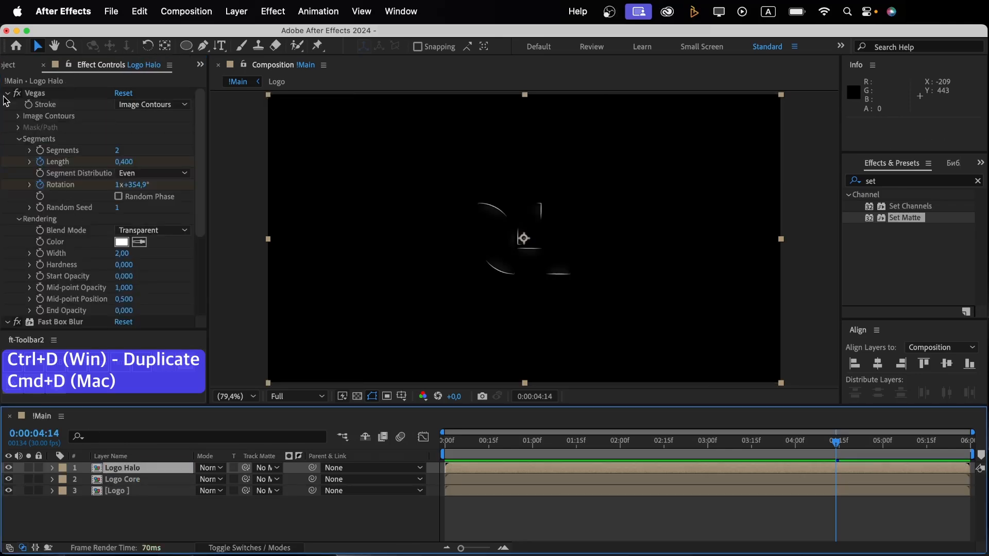
Set the Fast Box Blur radius on the Logo Halo layer to 40
left_click(7, 92)
left_click(123, 117)
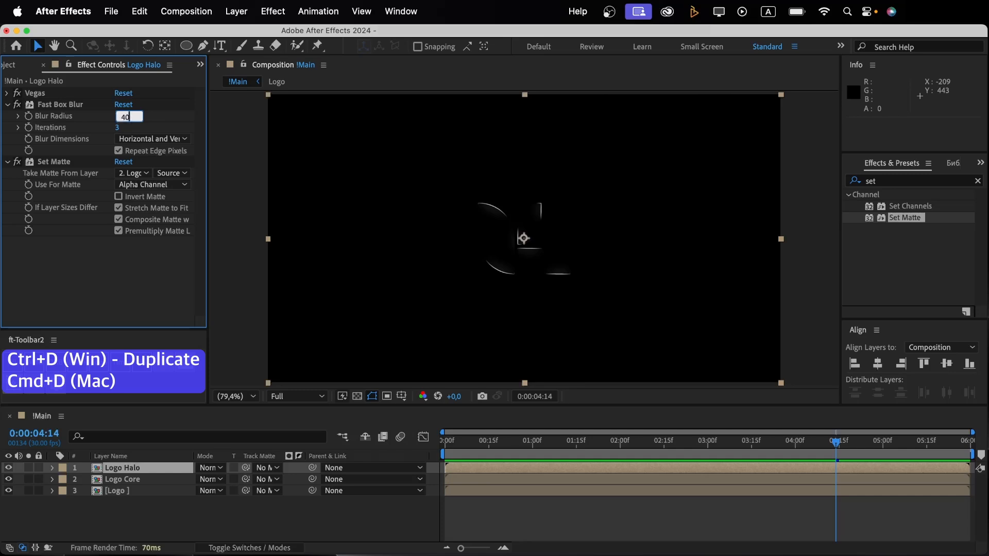
key("Return")
Add the Stylize Glow effect to Logo Halo with a threshold of 70%, radius of 30 and intensity of 0,7
left_click(885, 180)
key("BackSpace")
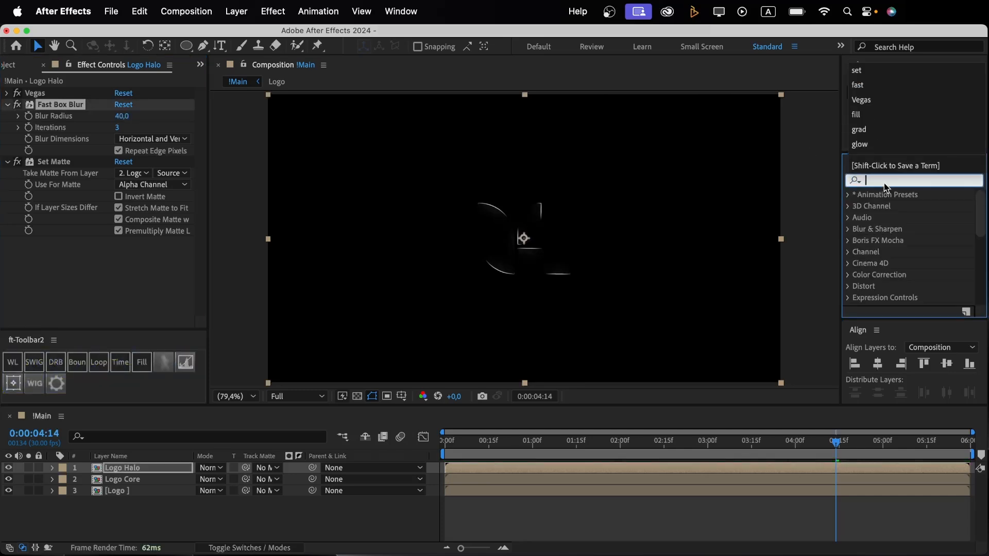
type("glow")
double_click(898, 299)
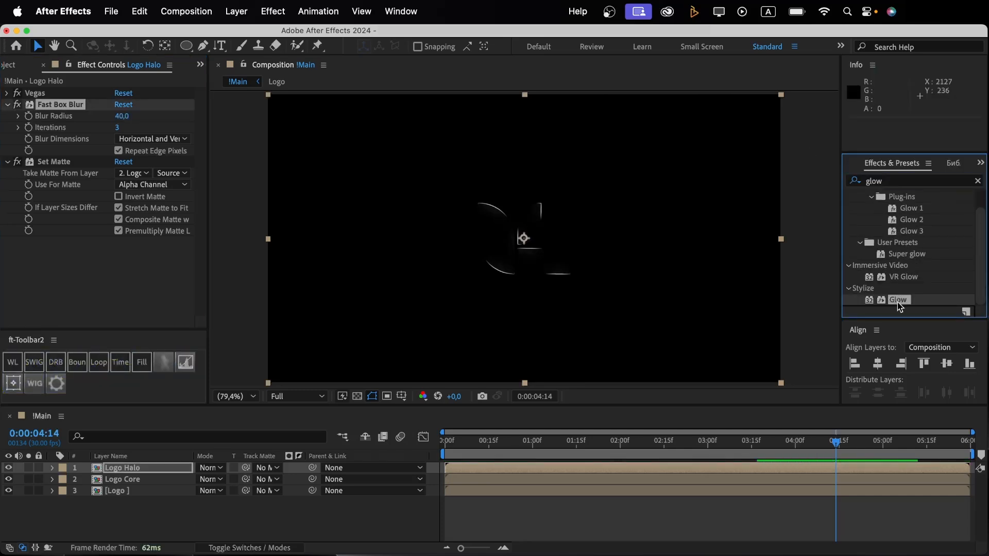
left_click(124, 157)
type("70")
key("Return")
left_click(122, 169)
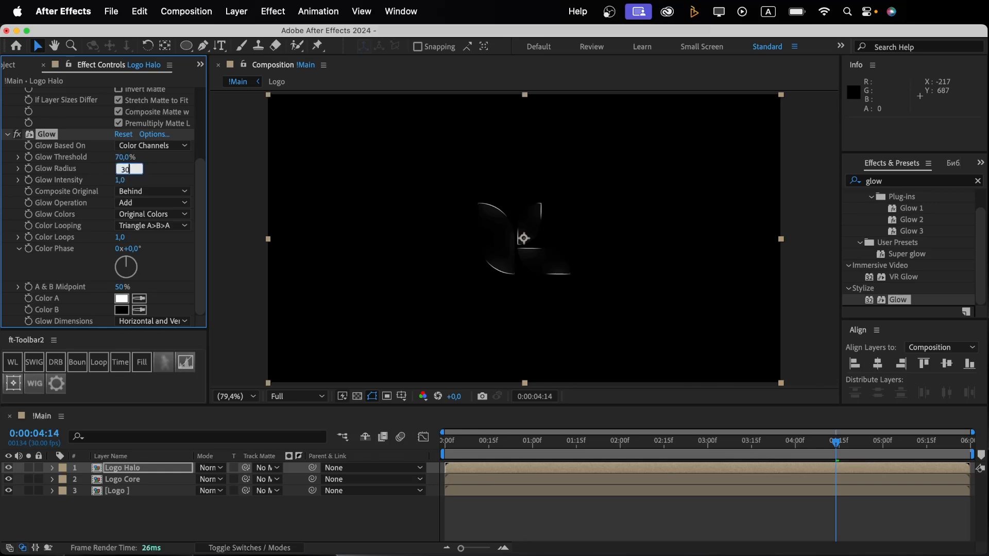
type("30")
key("Return")
type("0,7")
key("Return")
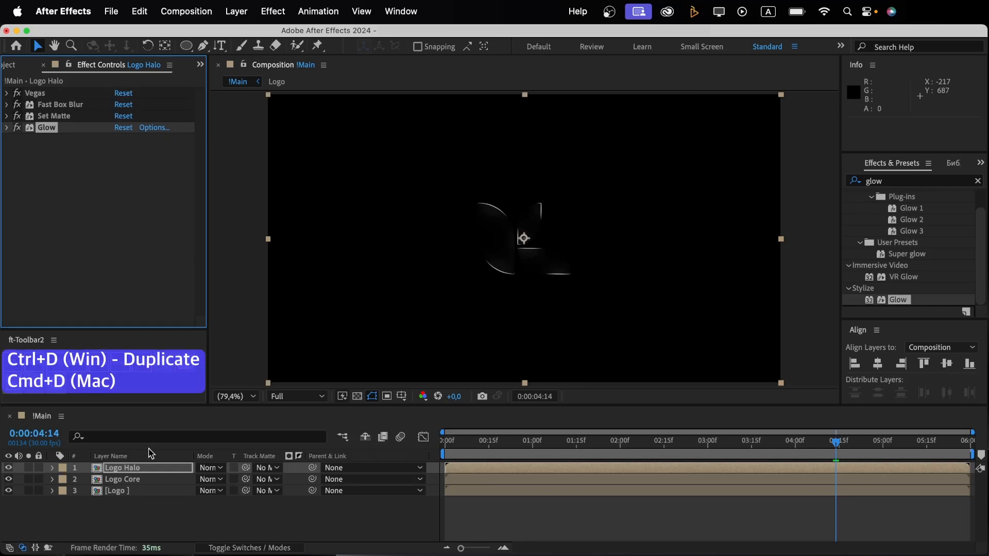
Duplicate the Logo Halo layer and duplicate the Fast Box Blur effect on the new copy
left_click(143, 470)
key("super+d")
left_click(7, 93)
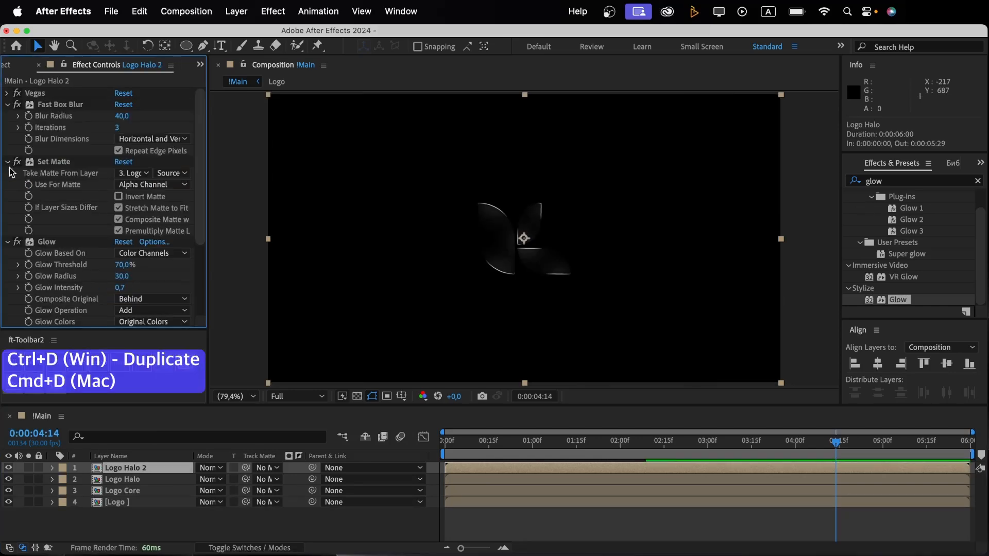
left_click(8, 163)
left_click(7, 174)
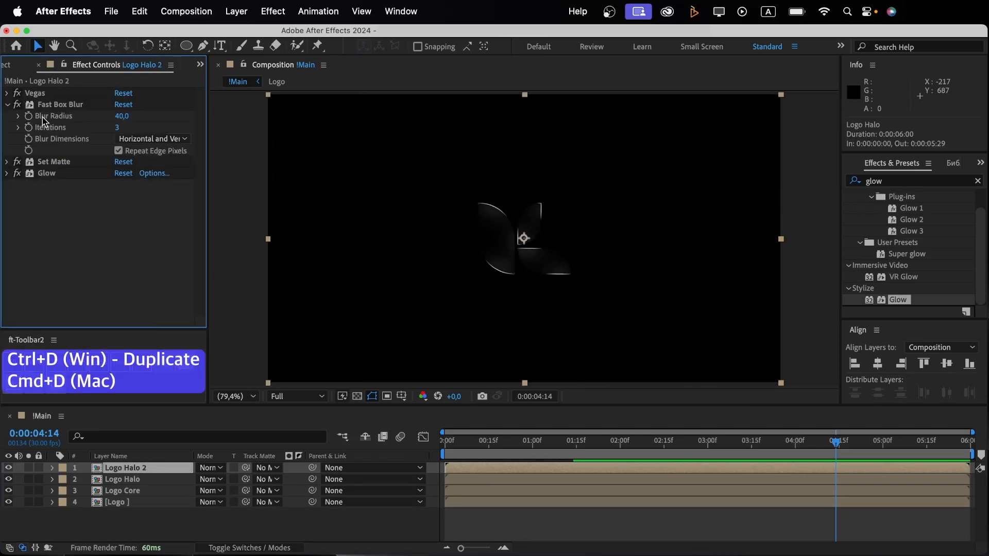
left_click(47, 106)
key("super+d")
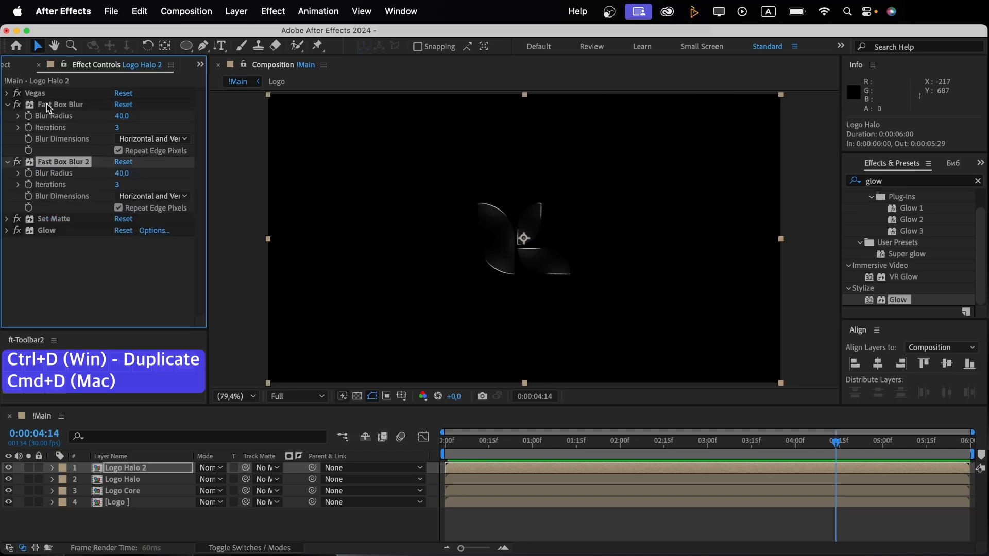
Set the second Fast Box Blur on Logo Halo 2 to a radius of 20 with 1 iteration
left_click(122, 173)
type("20")
key("Return")
left_click(117, 184)
type("1")
key("Return")
Set the first Fast Box Blur on Logo Halo 2 to a radius of 10 with 5 iterations, and collapse both blurs
left_click(121, 117)
type("10")
key("Tab")
type("5")
key("Return")
left_click(7, 105)
left_click(7, 116)
Duplicate the Glow effect on Logo Halo 2 and set the copy's threshold to 45%
left_click(58, 144)
key("super+d")
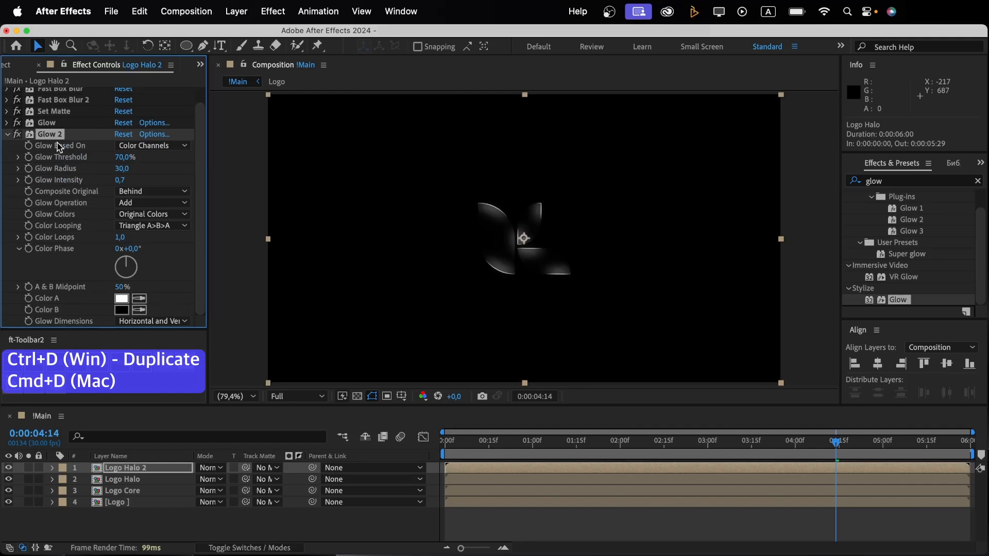
left_click(122, 158)
type("45")
key("Return")
Set the second Glow's radius to 1, adjust its intensity, and collapse its settings
left_click(122, 168)
type("1")
key("Return")
left_click(122, 179)
key("Return")
left_click(8, 135)
Create a comp-sized black solid named BG and place it beneath all the logo layers
left_click(341, 500)
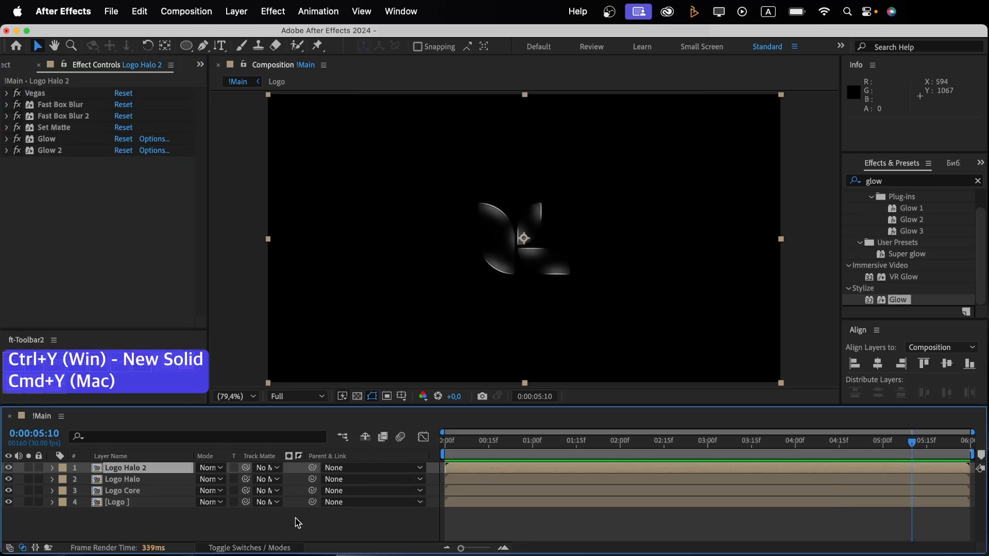
right_click(282, 527)
mouse_move(309, 465)
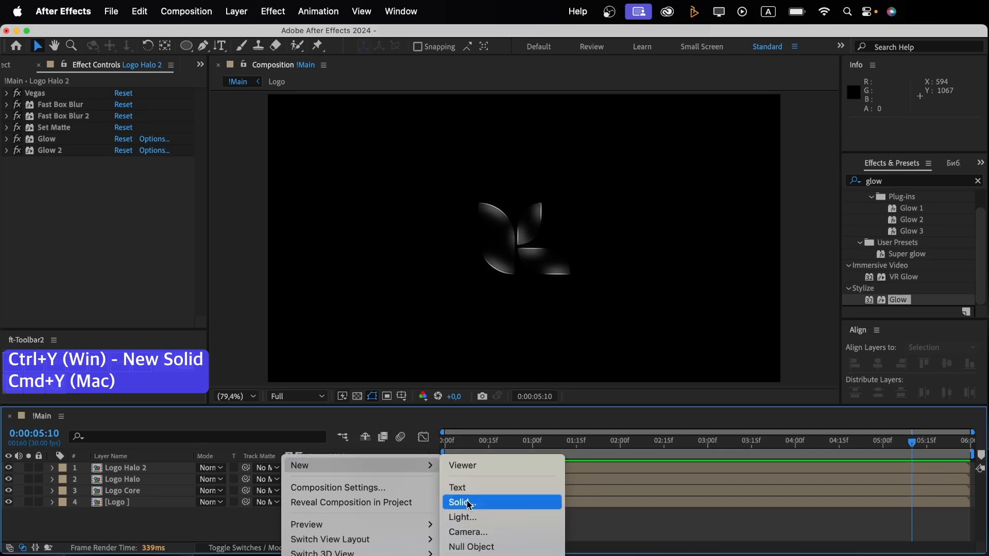
left_click(466, 503)
type("BG")
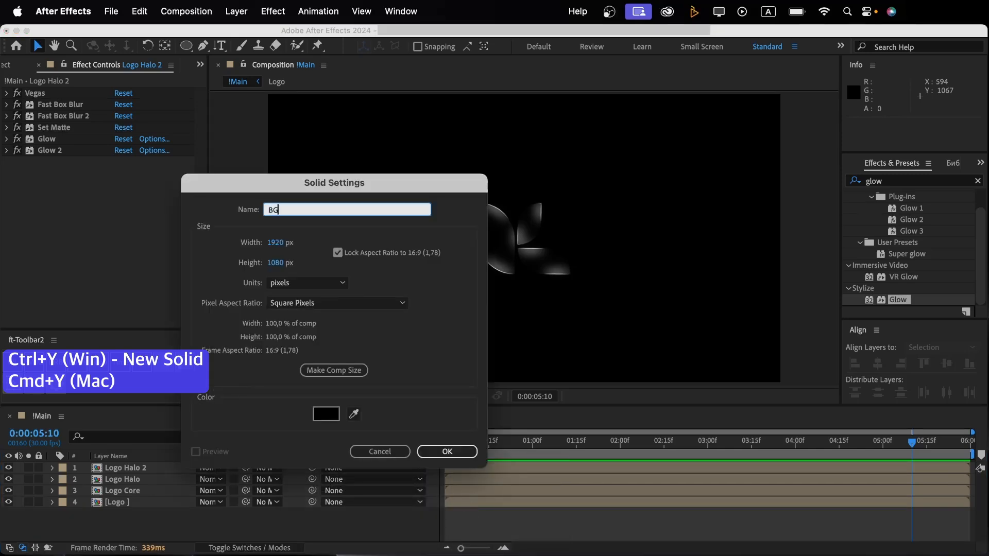
left_click(345, 365)
left_click(447, 452)
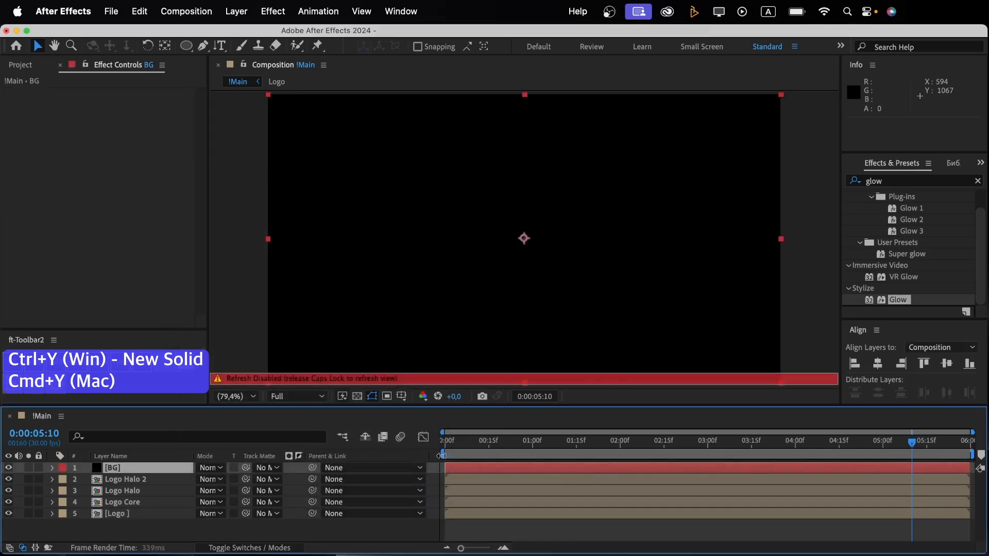
left_click_drag(144, 478, 137, 521)
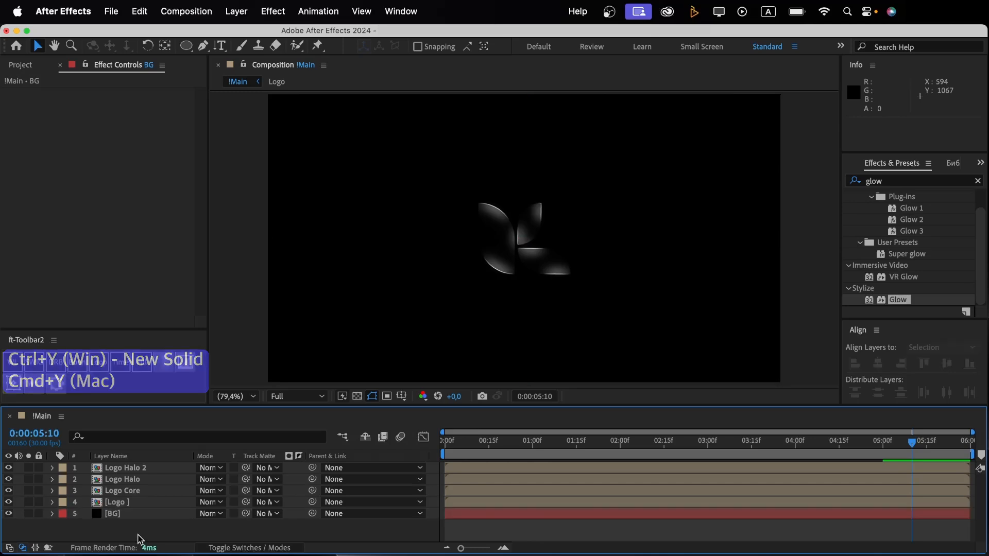
Pre-compose all five layers into a new composition named Logo layers, moving all attributes into it
left_click(126, 470, "shift")
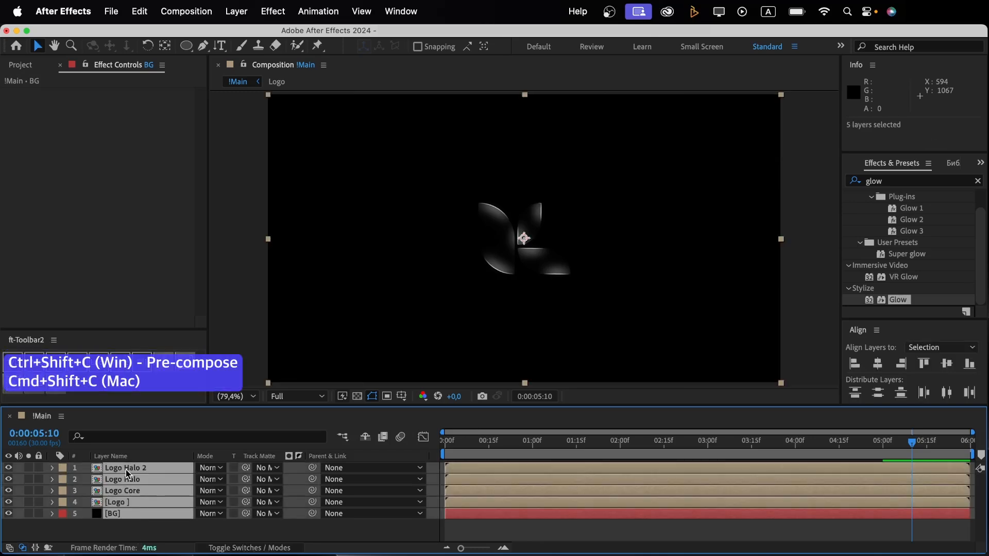
key("super+shift+c")
key("BackSpace")
type("Logo layers")
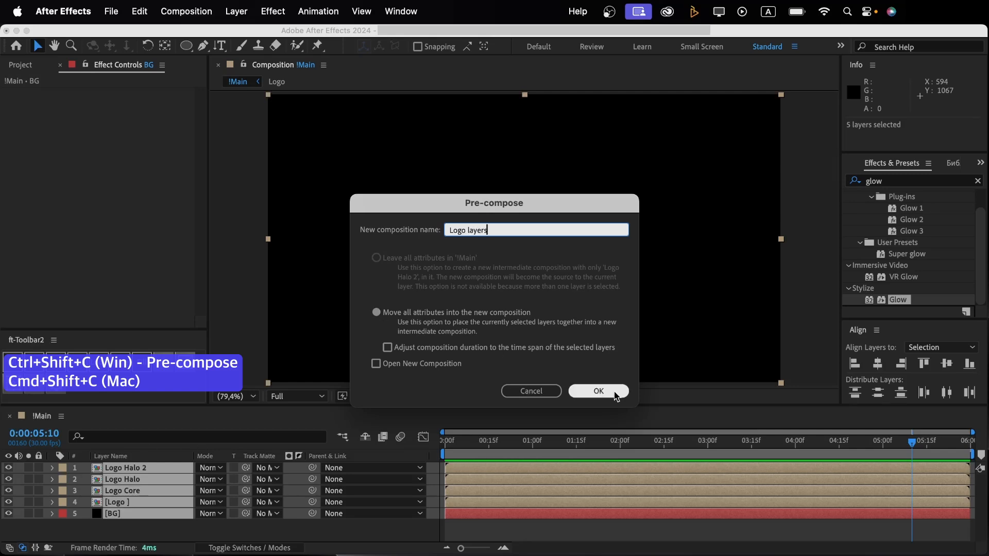
left_click(597, 391)
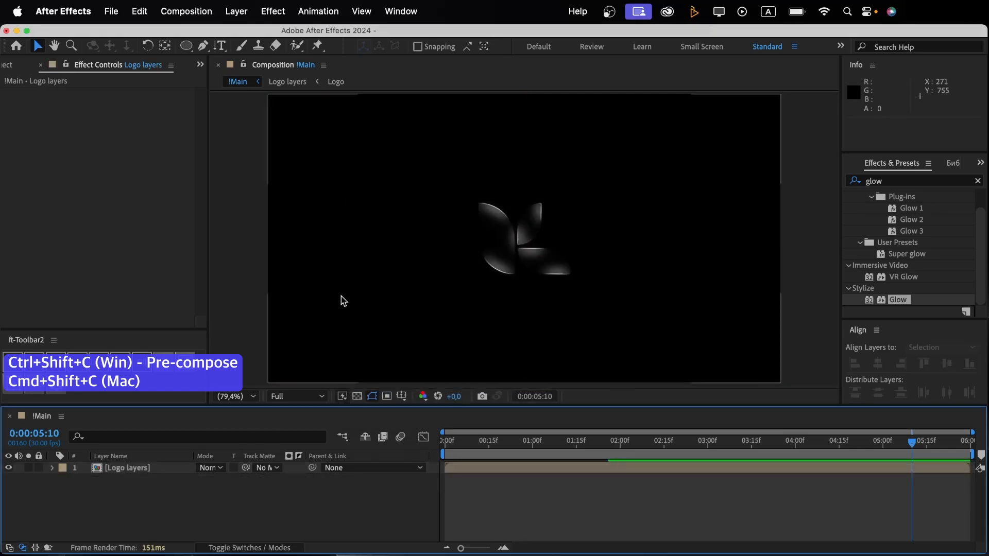
Draw a wide white ellipse shape without a stroke, about 635 by 161 px, above the logo
scroll(341, 297, "down", 1)
key("q")
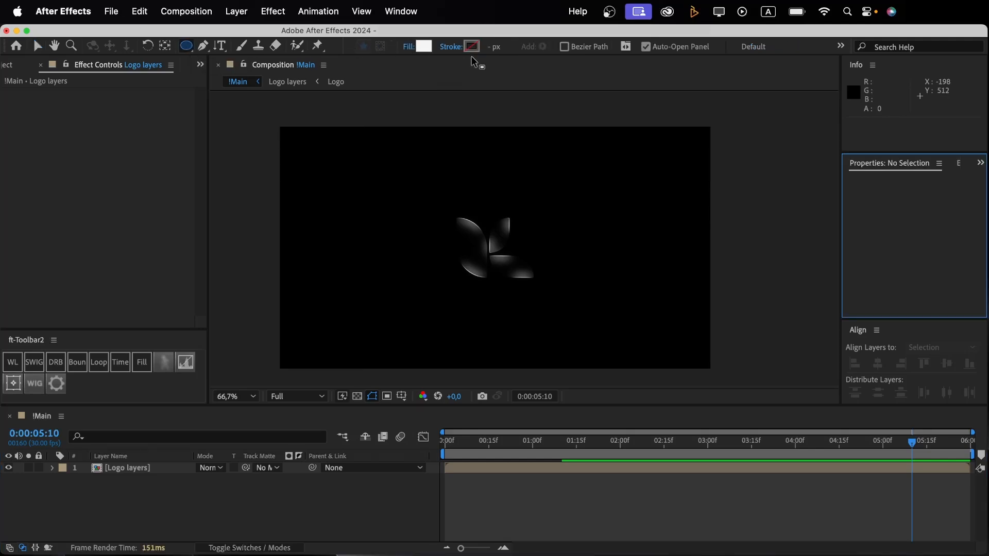
mouse_move(372, 156)
left_mouse_down()
mouse_move(461, 245)
mouse_move(470, 194)
mouse_move(517, 193)
left_mouse_up()
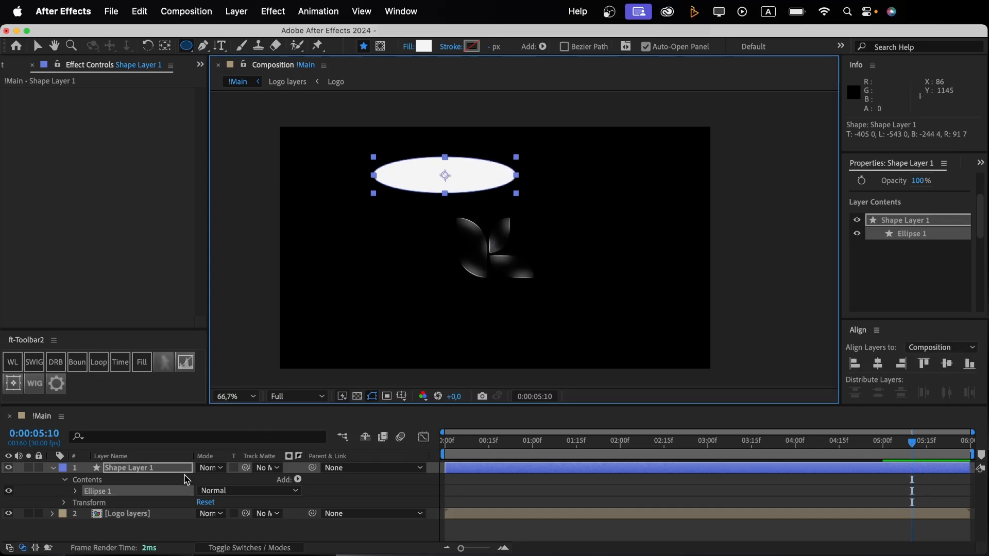
Add a Glow effect to the ellipse's shape layer and set its threshold to 73%
left_click(148, 470)
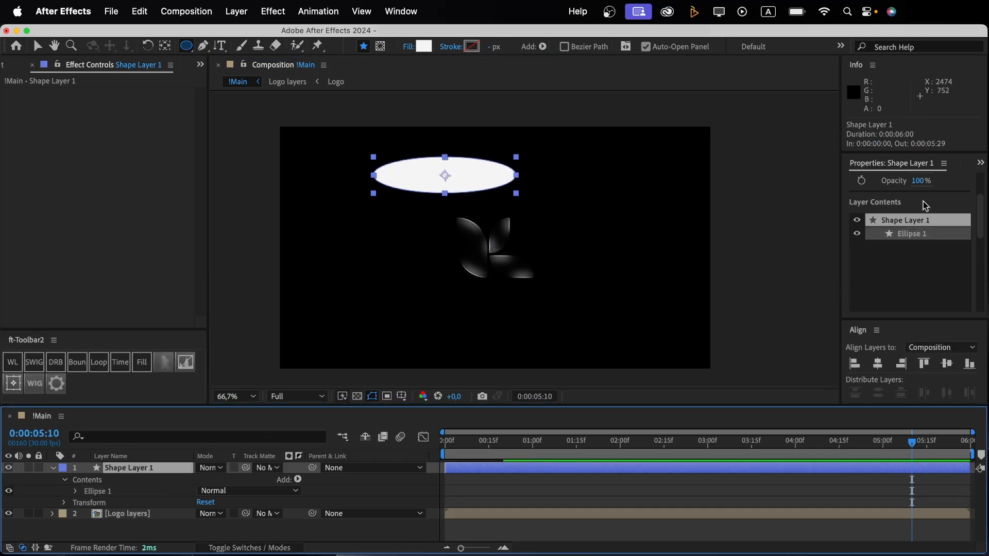
key("super+5")
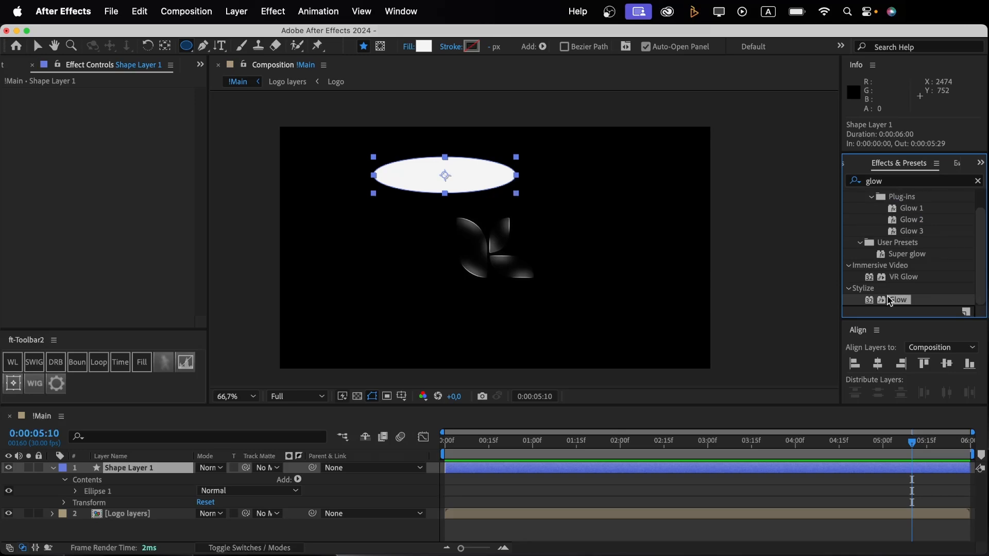
double_click(890, 300)
key("v")
left_click(124, 115)
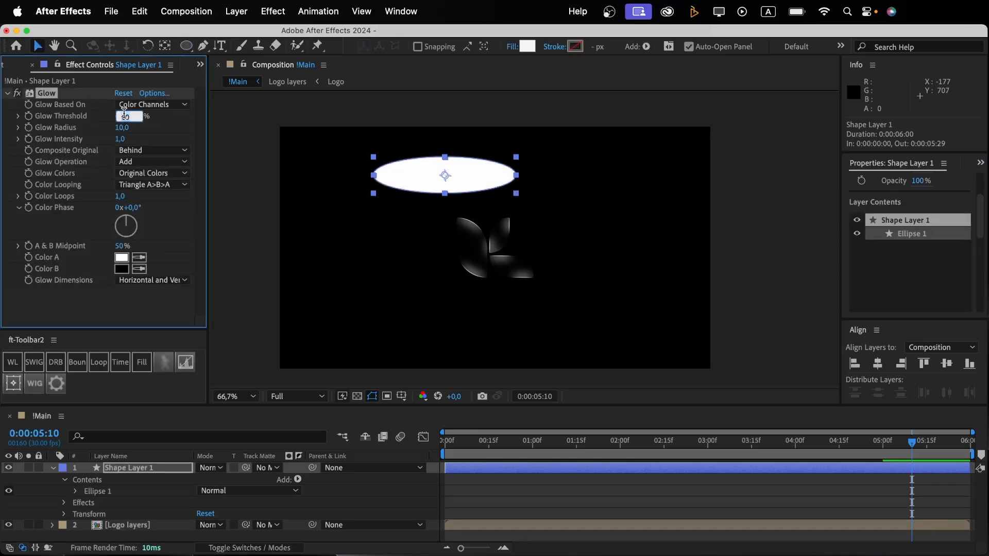
type("73")
key("Return")
Set the ellipse's Glow radius to 47 and its intensity to 1.7
left_click(125, 127)
type("47")
key("Return")
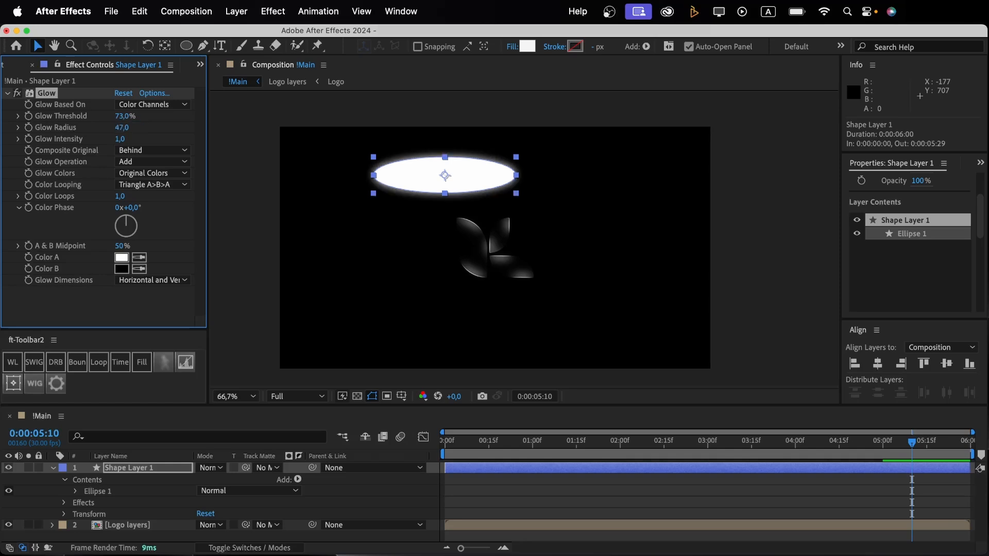
left_click(121, 139)
key("Return")
Duplicate the ellipse's Glow, set the copy's threshold to 94% and radius to 264, and collapse both effects
key("super+d")
scroll(51, 123, "up", 5)
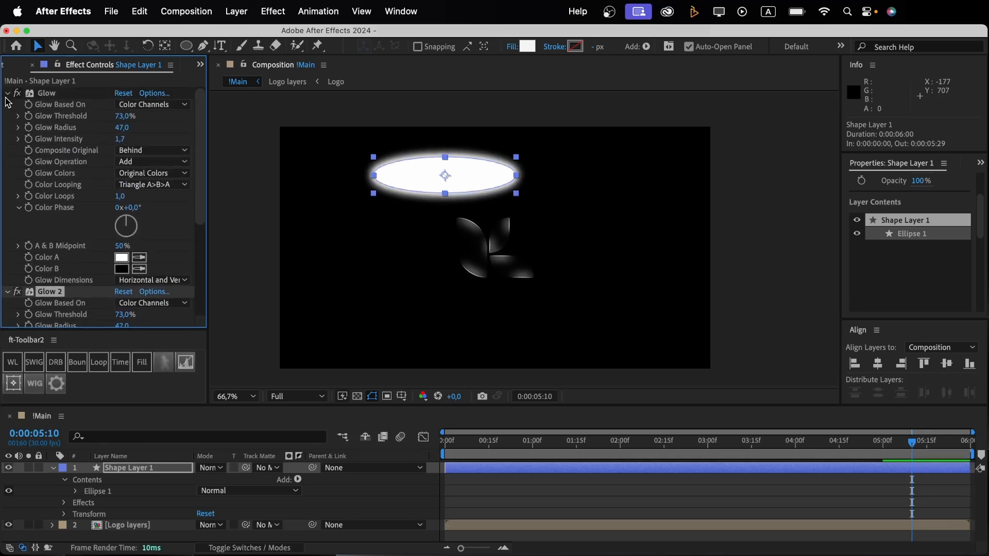
left_click(7, 94)
left_click(122, 128)
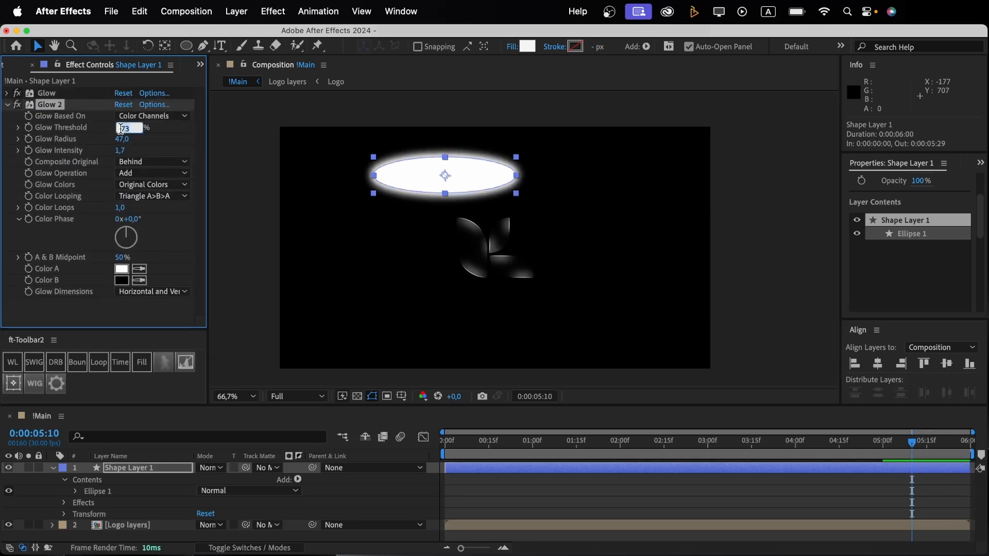
key("Return")
left_click(122, 139)
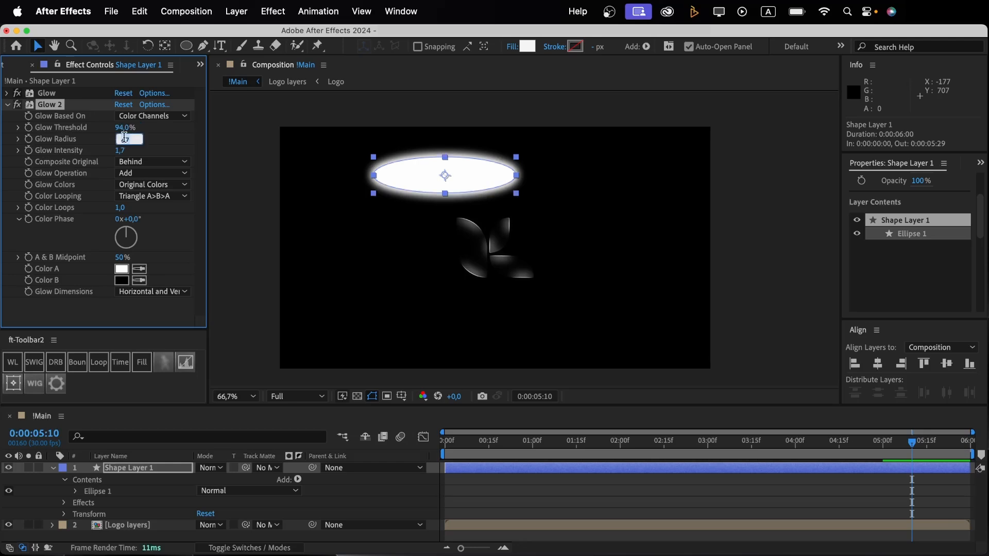
type("264")
key("Return")
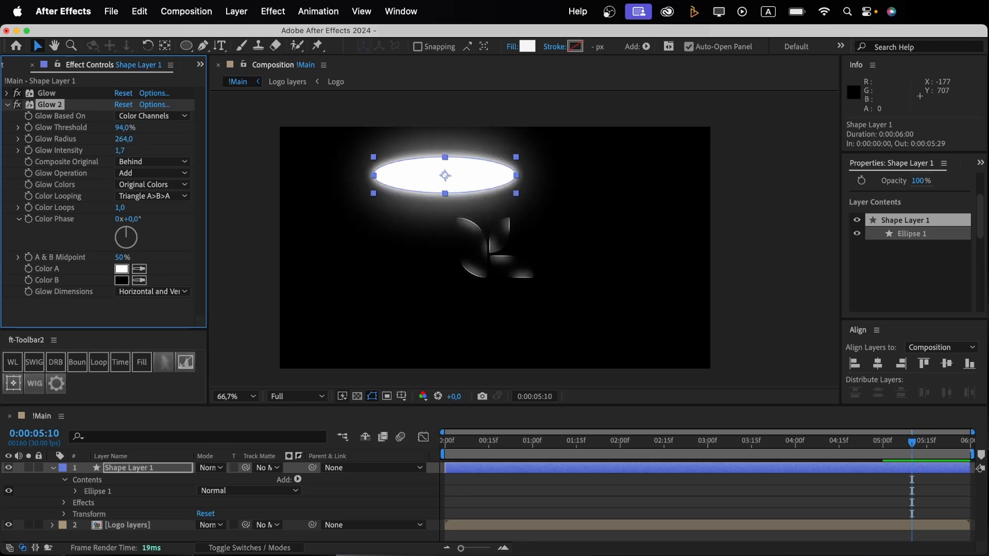
left_click(7, 104)
Move the glowing ellipse outside the frame above its upper-right part, to about 1658, -145
left_click_drag(485, 174, 691, 92)
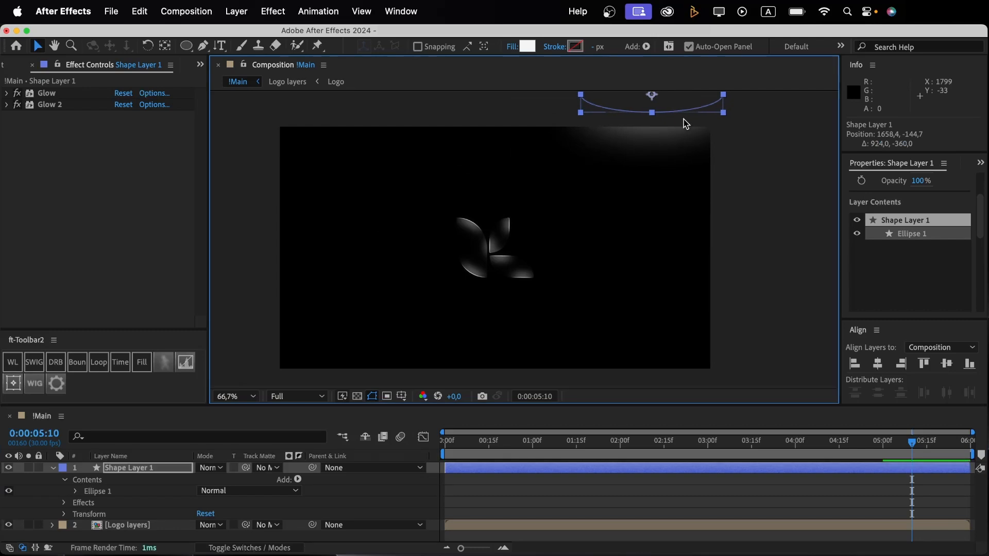
scroll(684, 119, "down", 2)
key("h")
left_click_drag(726, 159, 755, 199)
scroll(650, 201, "up", 2)
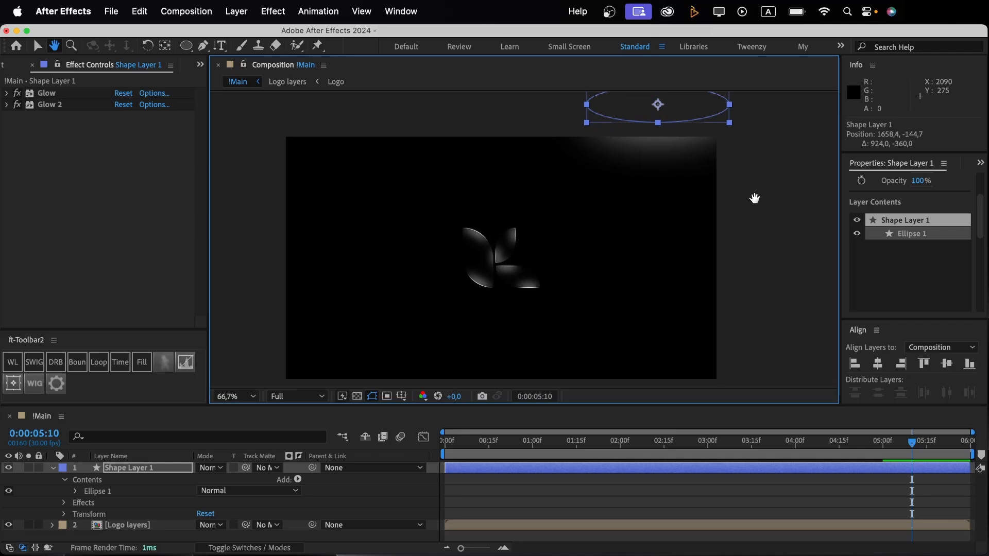
key("v")
At the start of the timeline, shift the ellipse right to about 1733, -148 and add a Position keyframe
left_click(156, 470)
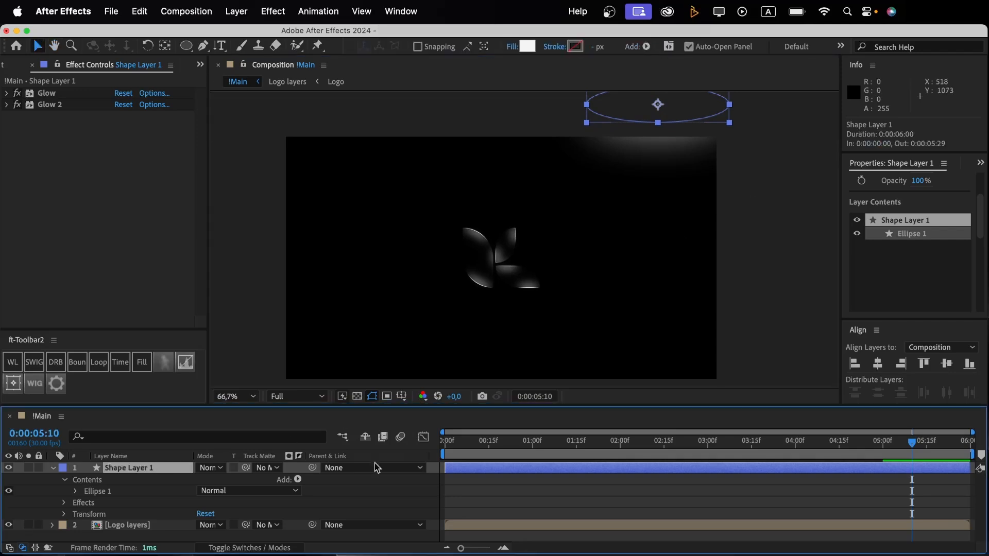
key("Home")
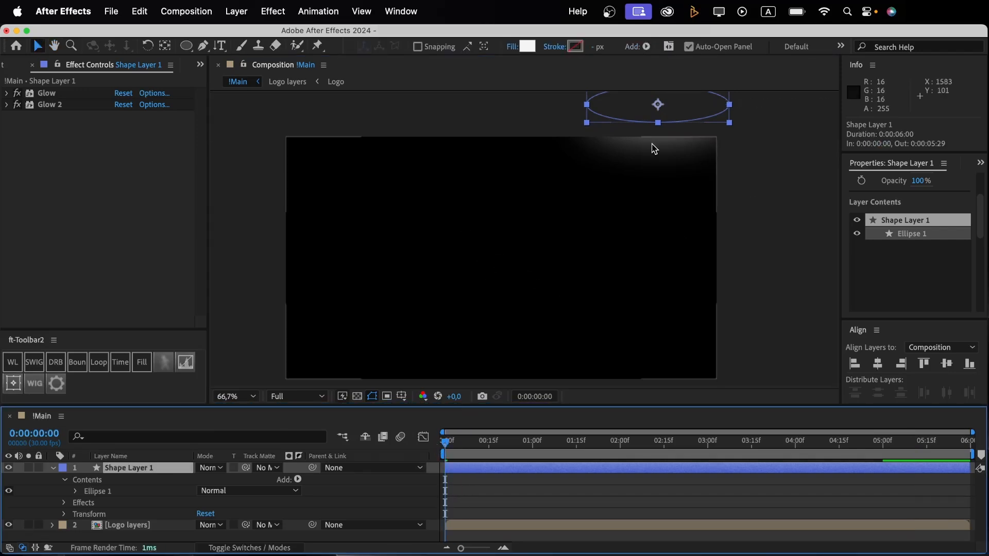
left_click(690, 112)
left_click_drag(690, 112, 707, 111)
key("p")
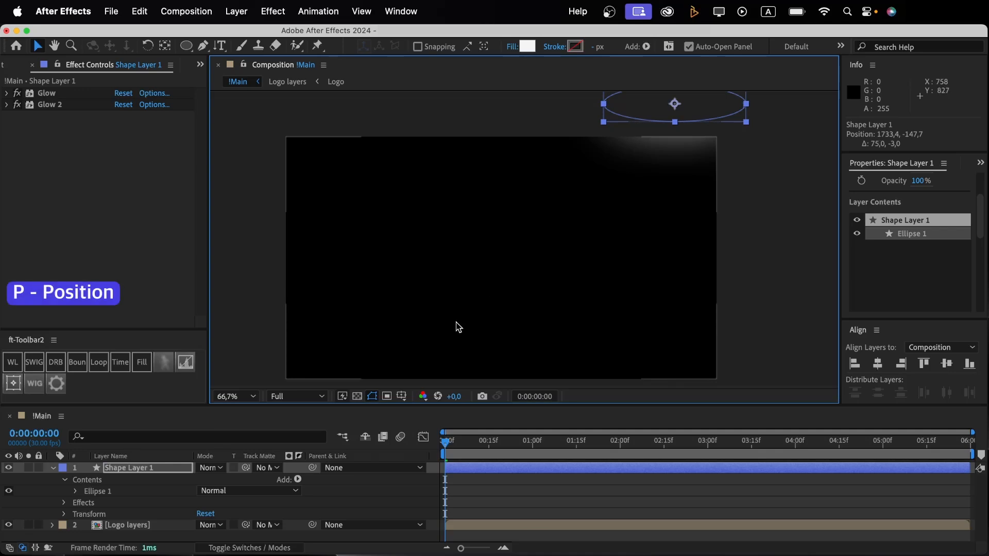
left_click(86, 479)
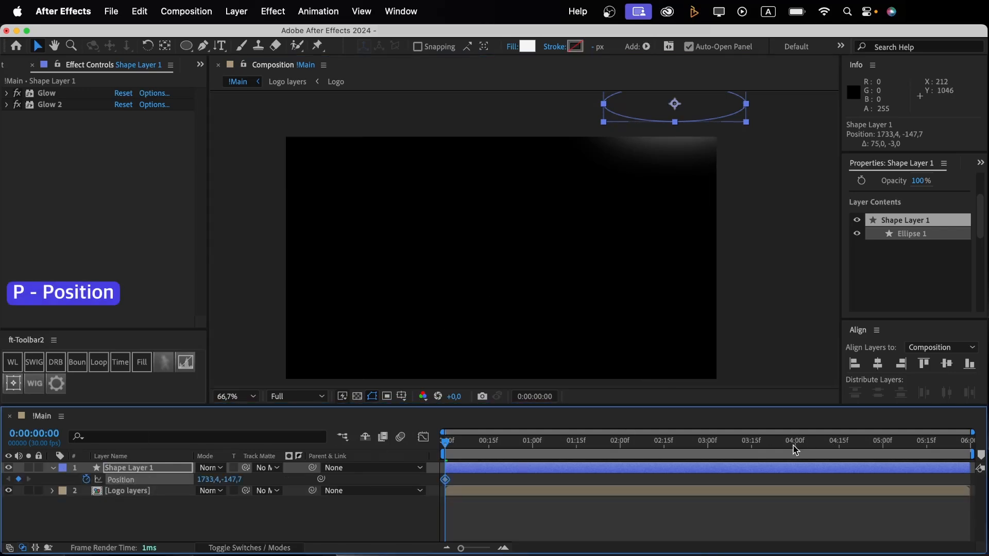
At 3 seconds, keyframe the ellipse's X position at 1214.4 and apply Easy Ease to both Position keyframes
left_click(708, 446)
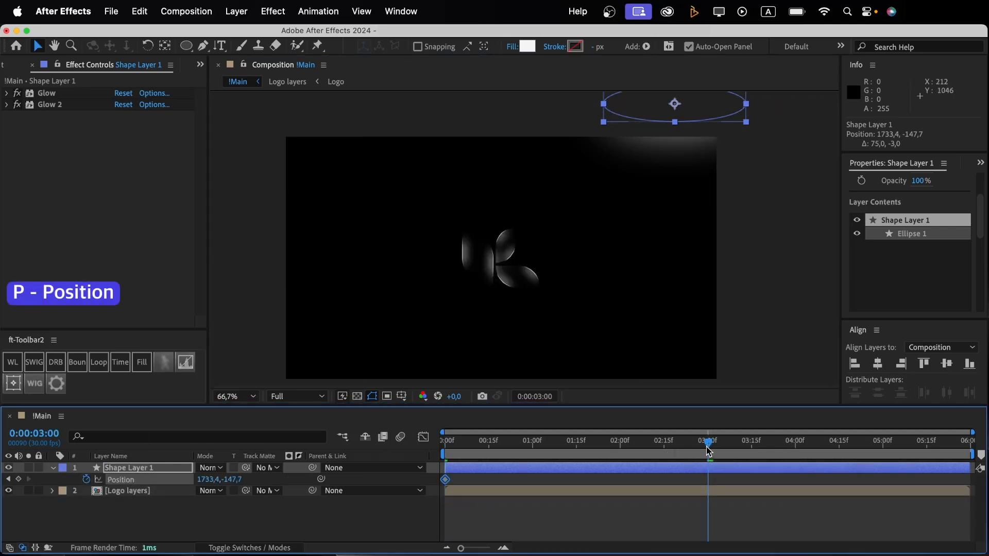
left_click_drag(204, 480, 98, 481)
left_click_drag(207, 478, 149, 479)
key("F9")
left_click_drag(730, 482, 425, 489)
key("F9")
key("F9")
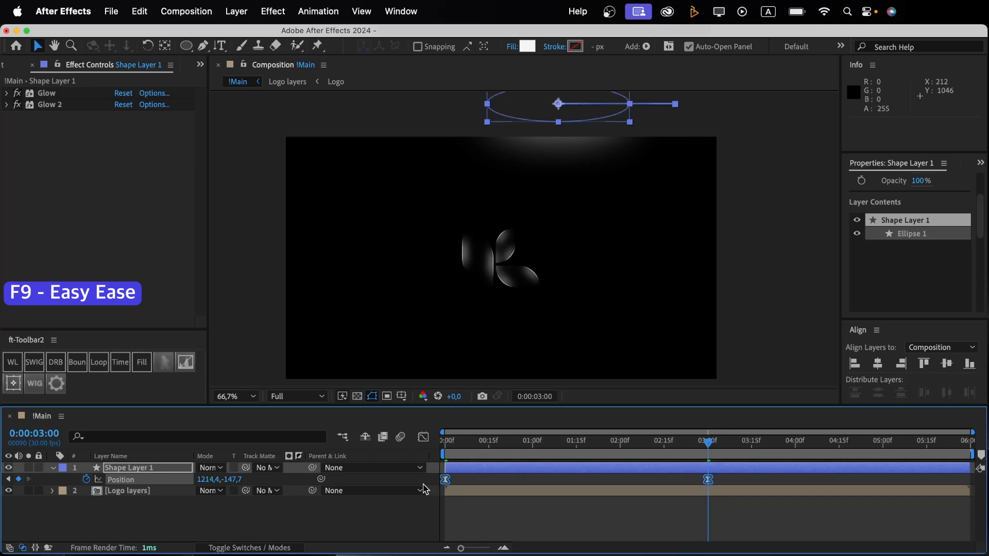
Set the opacity of Shape Layer 1 to 50% and preview the animation from the start
left_click(160, 469)
left_click(203, 480)
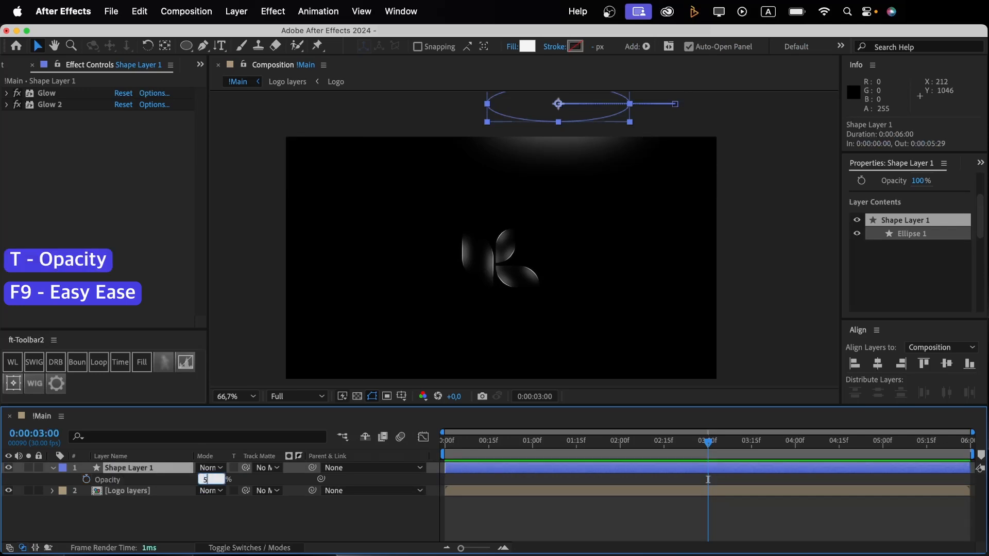
type("50")
key("Return")
key("Home")
key("space")
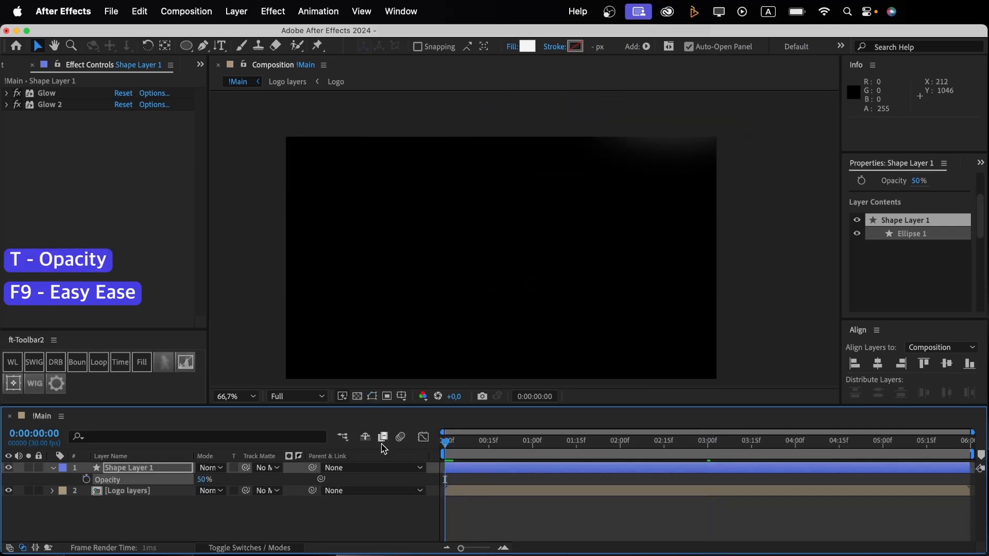
key("space")
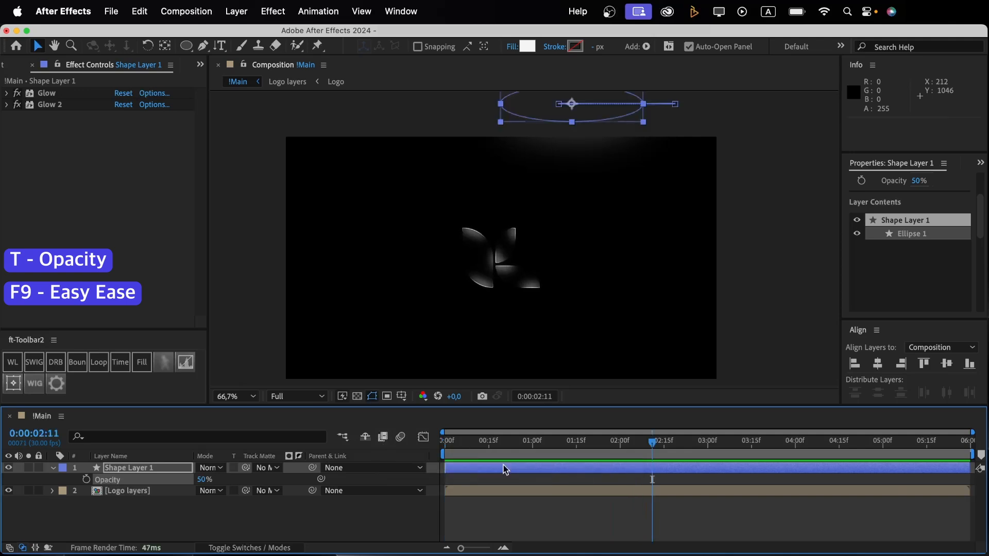
Nudge both Position keyframes of Shape Layer 1 down together to Y -96.7 and preview the moving glow
key("p")
left_click_drag(753, 477, 420, 497)
key("shift+Down")
key("shift+Down")
key("shift+Down")
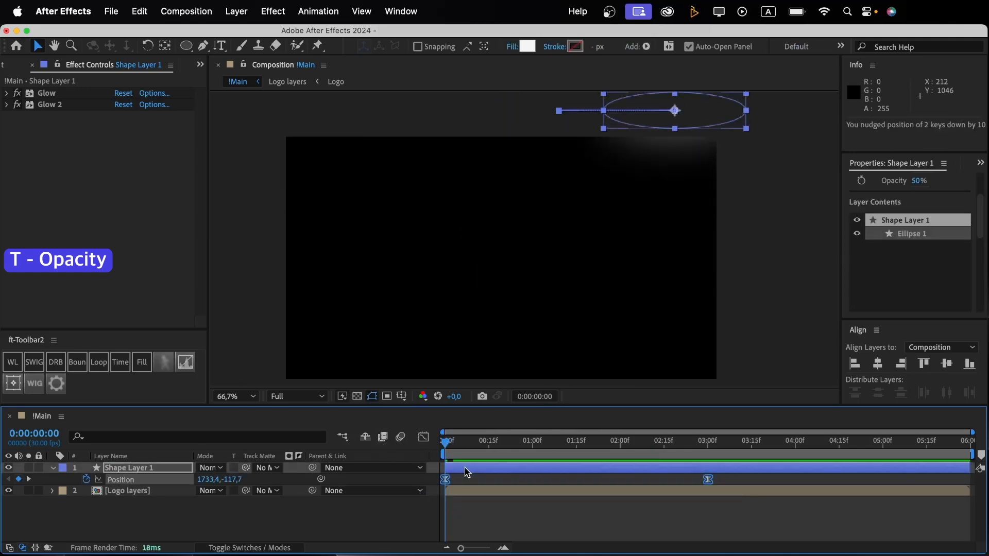
key("shift+Down")
key("shift+Down")
key("shift+Down")
key("shift+Up")
key("Down")
key("space")
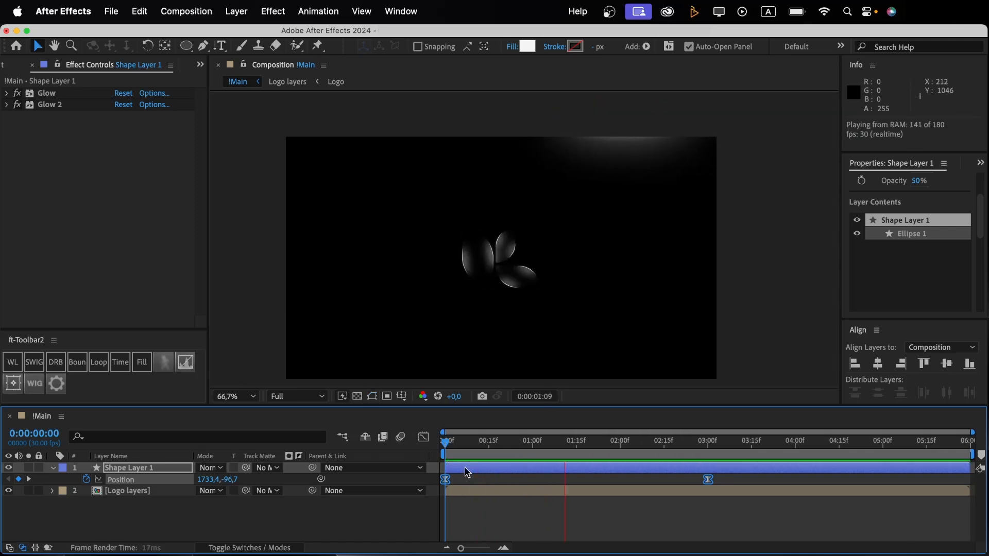
key("space")
key("shift+Page_Down")
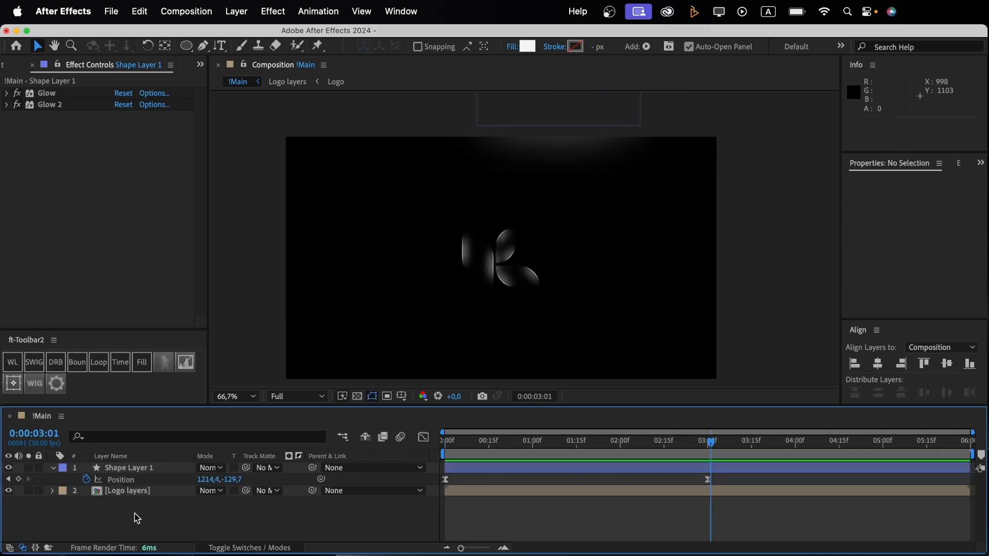
Duplicate Shape Layer 1, show the copy's Position keyframes, and move the copy beneath the original layer
left_click(132, 472)
key("super+d")
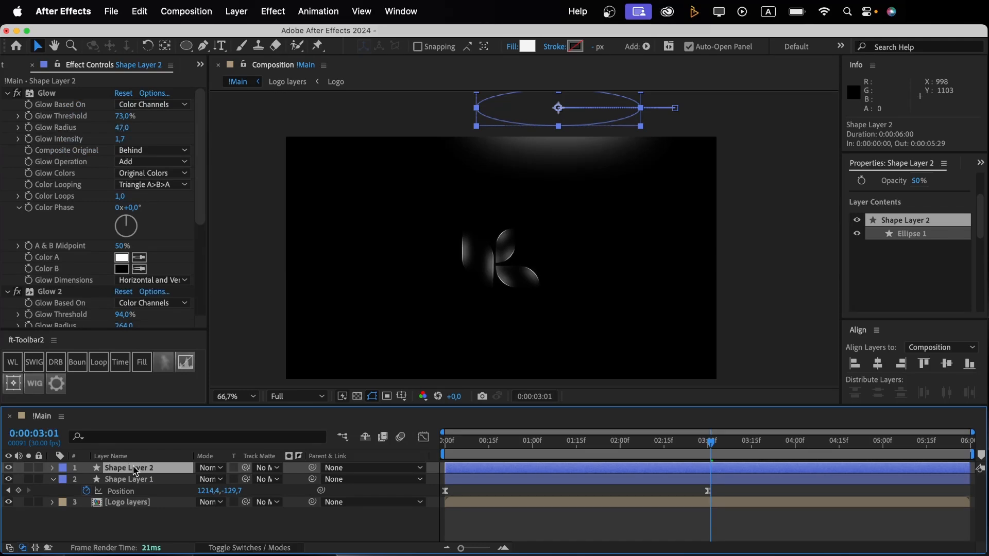
key("u")
left_click(155, 491)
key("u")
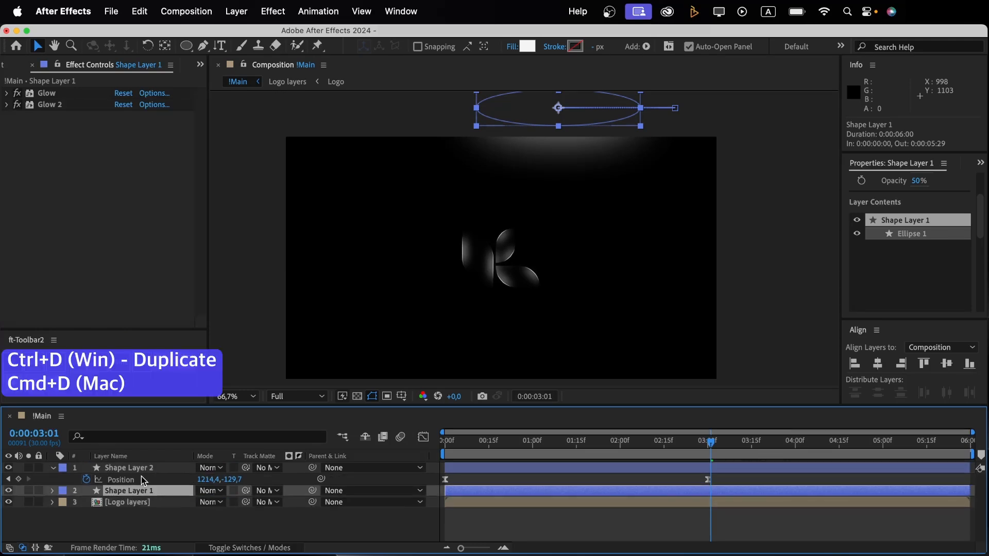
left_click(139, 481)
left_click_drag(134, 470, 133, 496)
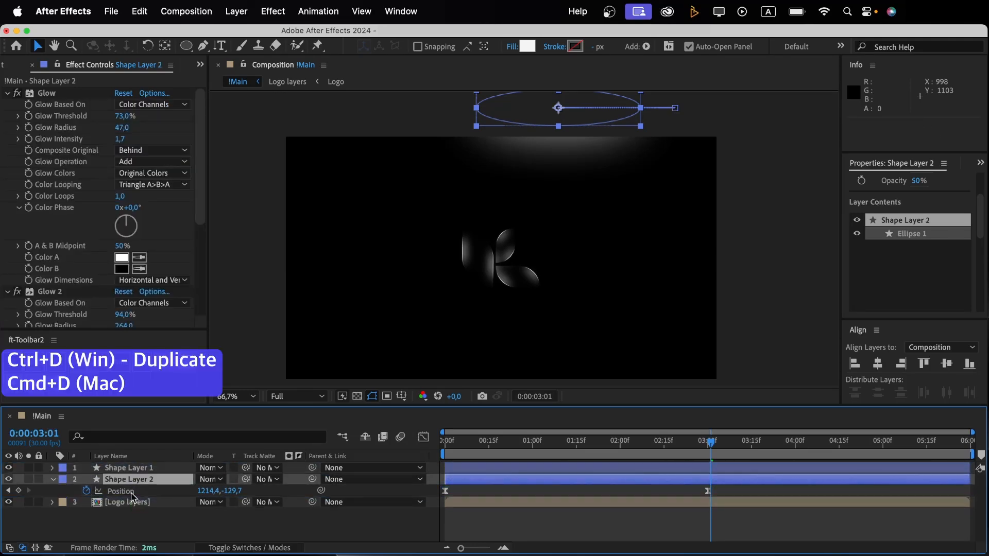
With the time at 0 seconds, nudge both Position keyframes of Shape Layer 2 down together to Y 1220.3, below the frame
left_click_drag(713, 447, 403, 447)
key("h")
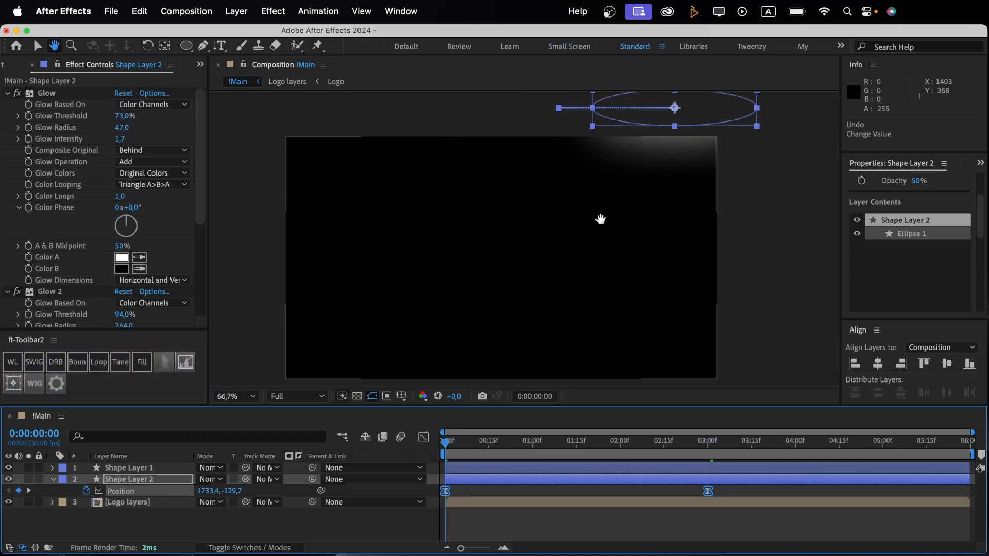
left_click_drag(601, 219, 609, 173)
key("v")
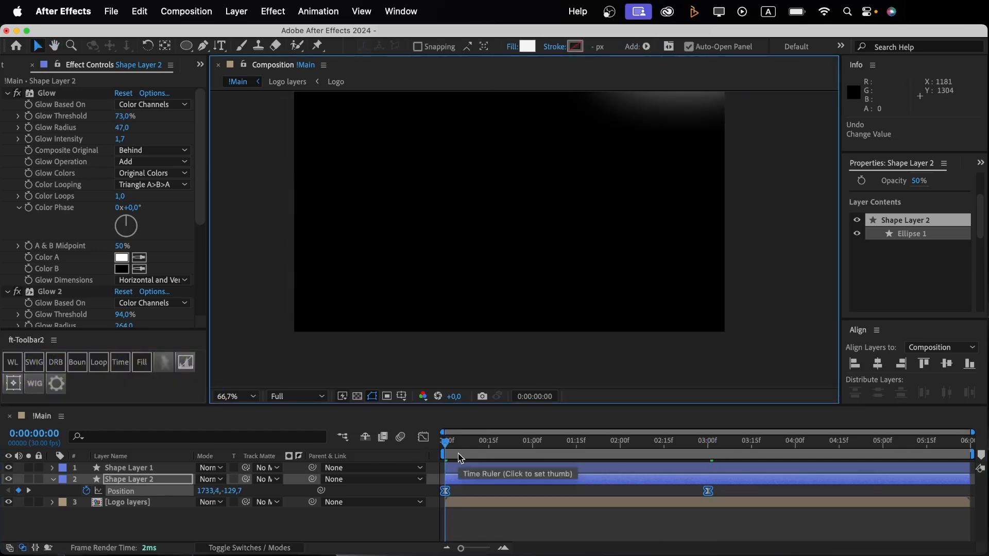
key("shift+Down")
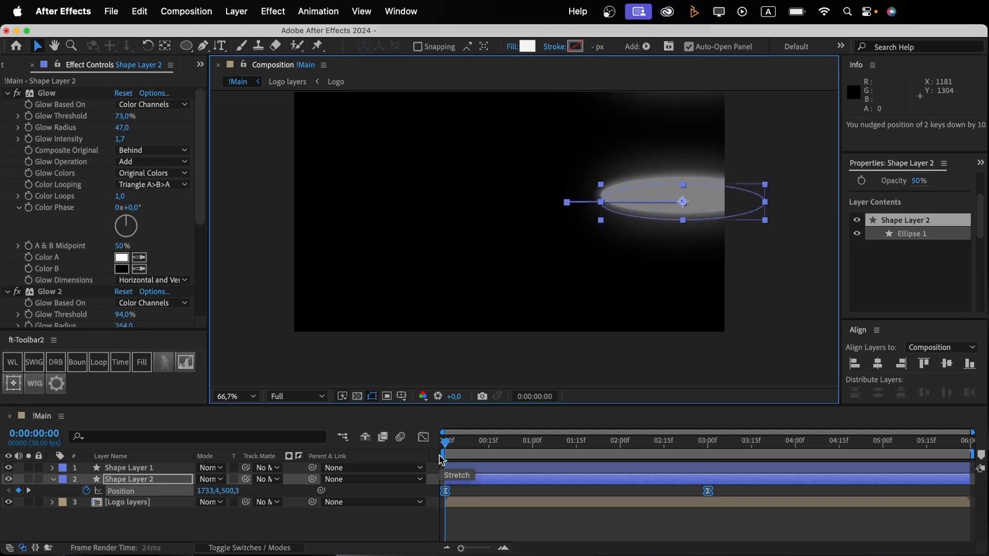
key("shift+Down")
key("shift+Down")
key("shift+Down")
key("shift+Down")
key("shift+Down")
key("shift+Down")
key("shift+Down")
key("shift+Down")
key("shift+Down")
key("shift+Down")
key("shift+Down")
key("shift+Down")
key("shift+Down")
key("shift+Down")
key("shift+Down")
key("shift+Down")
key("shift+Down")
key("shift+Down")
key("shift+Down")
key("shift+Down")
Nudge both Position keyframes of Shape Layer 2 left together until the first keyframe's X position is 533.4
key("shift+Left")
key("shift+Left")
key("shift+Left")
key("shift+Left")
key("shift+Left")
key("shift+Left")
key("shift+Left")
key("shift+Left")
key("shift+Left")
key("shift+Left")
key("shift+Left")
key("shift+Left")
key("shift+Left")
key("shift+Left")
key("shift+Left")
key("shift+Left")
key("shift+Left")
key("shift+Left")
key("shift+Left")
key("shift+Left")
key("shift+Left")
key("shift+Left")
key("shift+Left")
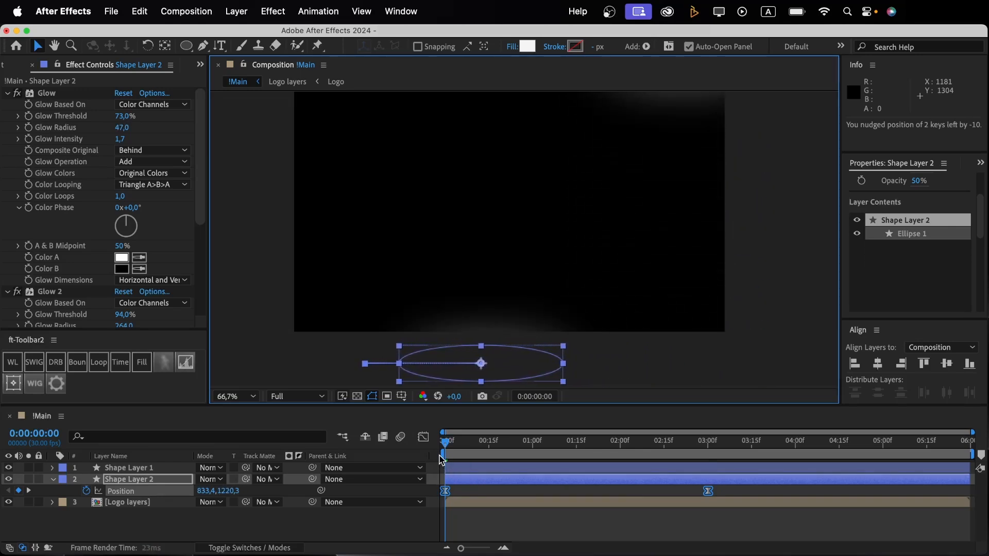
key("shift+Left")
key("shift+Left")
key("shift+Left")
key("shift+Left")
key("shift+Left")
key("shift+Left")
key("shift+Left")
key("shift+Left")
key("shift+Left")
key("shift+Left")
key("shift+Left")
key("shift+Left")
key("shift+Left")
key("shift+Left")
key("shift+Left")
key("shift+Left")
key("shift+Left")
key("shift+Left")
key("shift+Left")
key("shift+Left")
key("shift+Right")
key("shift+Right")
key("shift+Right")
key("shift+Right")
key("shift+Right")
key("shift+Right")
Time-reverse both Position keyframes of Shape Layer 2 and preview the two moving glows
left_click_drag(736, 490, 435, 495)
right_click(446, 492)
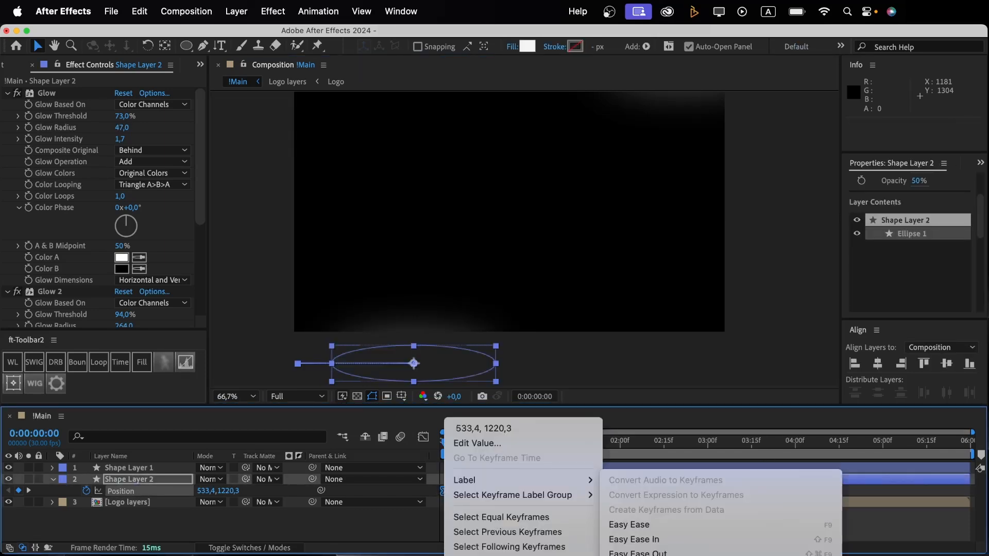
key("F9")
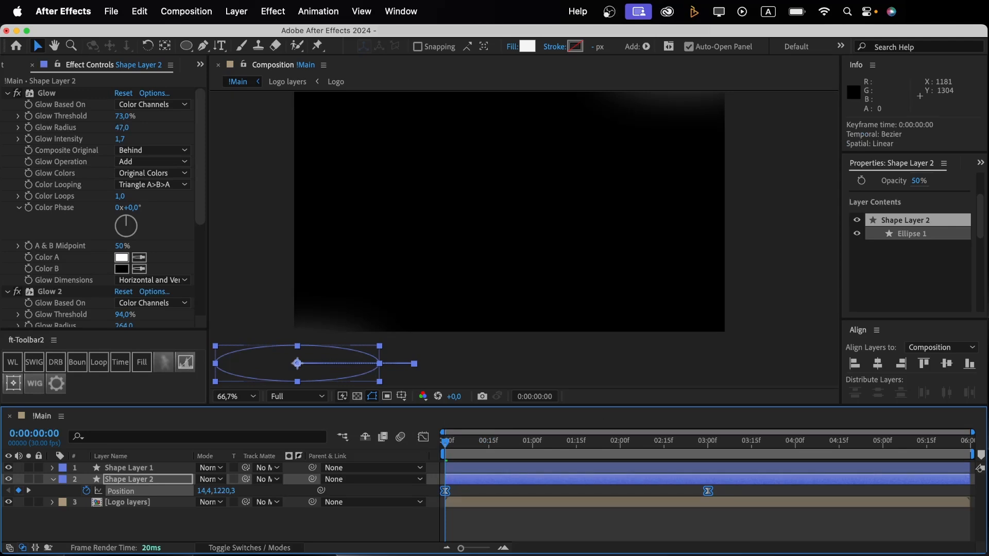
key("space")
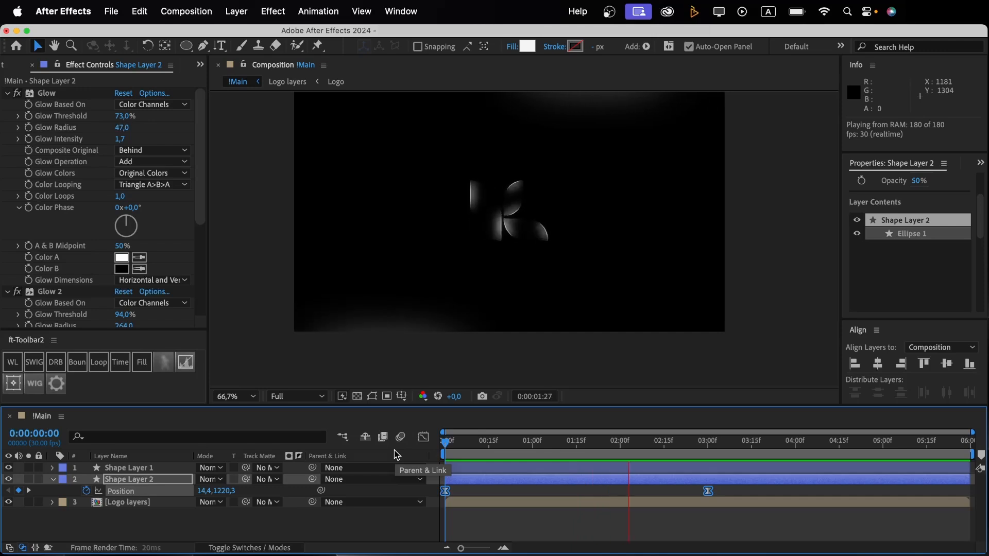
Collapse the properties of Shape Layer 2 and add the Video footage to the !Main composition as the top layer
left_click(121, 515)
left_click(121, 479)
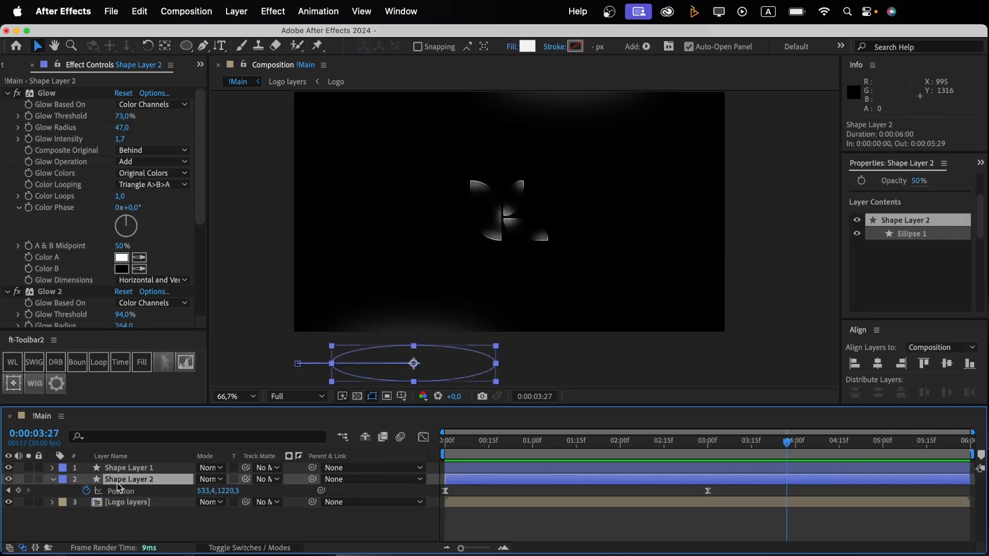
key("u")
left_click(126, 529)
left_click(10, 66)
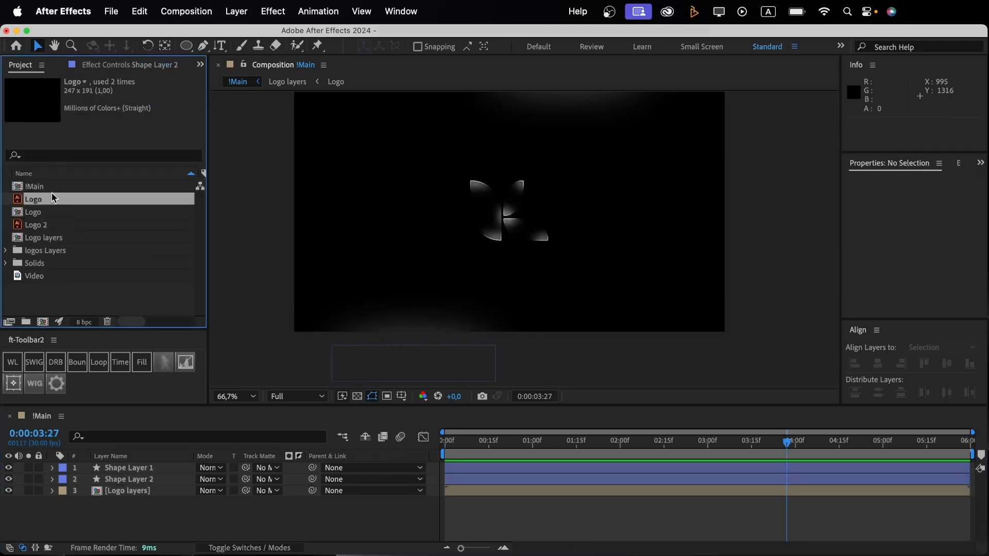
left_click_drag(47, 276, 66, 518)
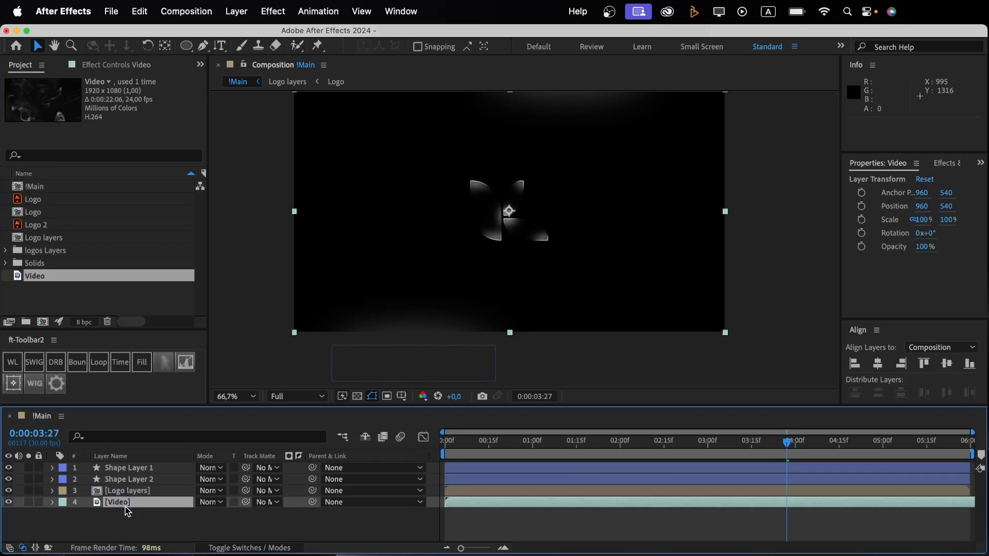
left_click_drag(125, 508, 126, 466)
Set the Video layer's blending mode to Screen and lower its opacity so the smoke is faint, previewing the result
left_click(211, 468)
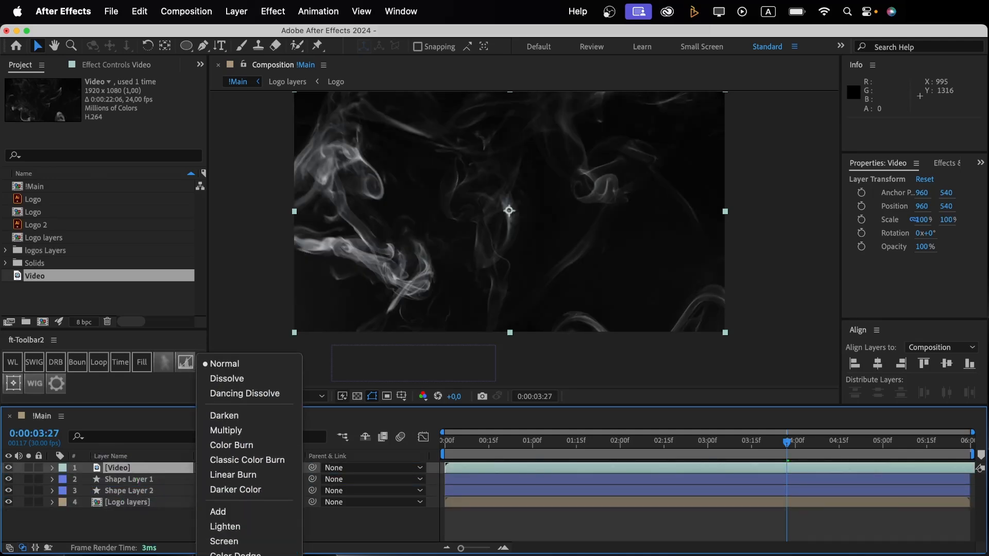
key("t")
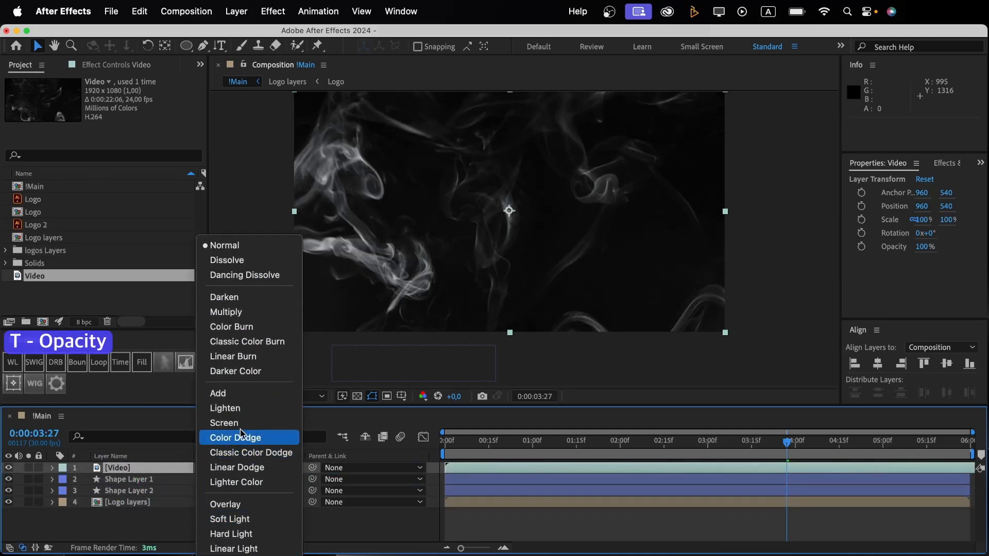
left_click(227, 422)
left_click(207, 479)
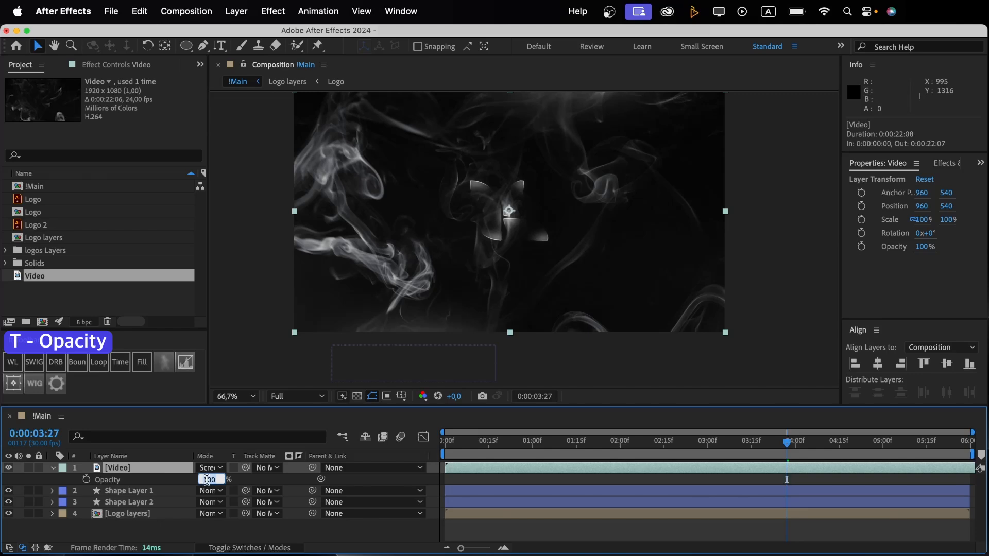
key("Return")
key("space")
left_click(113, 535)
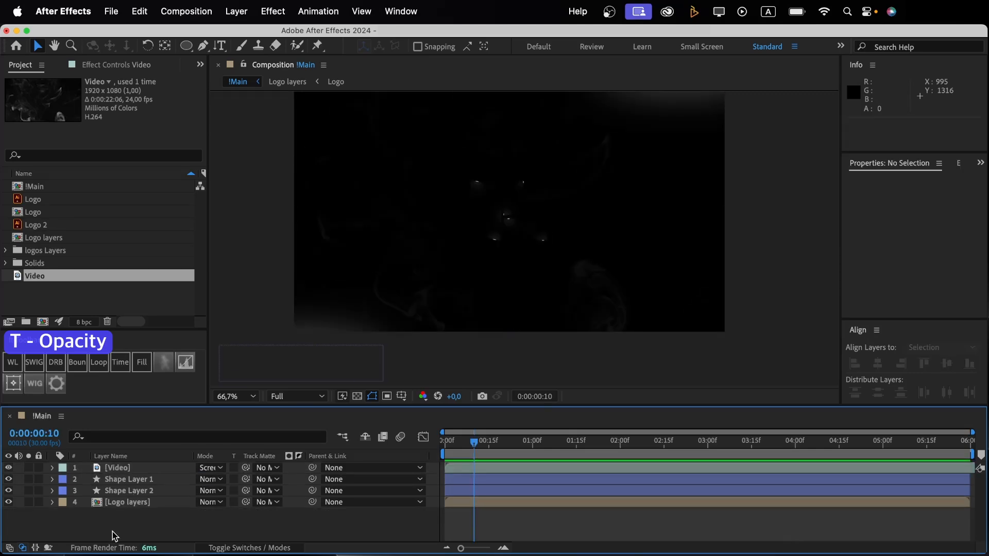
Create a 1920x1080, 30 fps, 6-second composition named 2 Part and add a black solid named BG to it
left_click(43, 322)
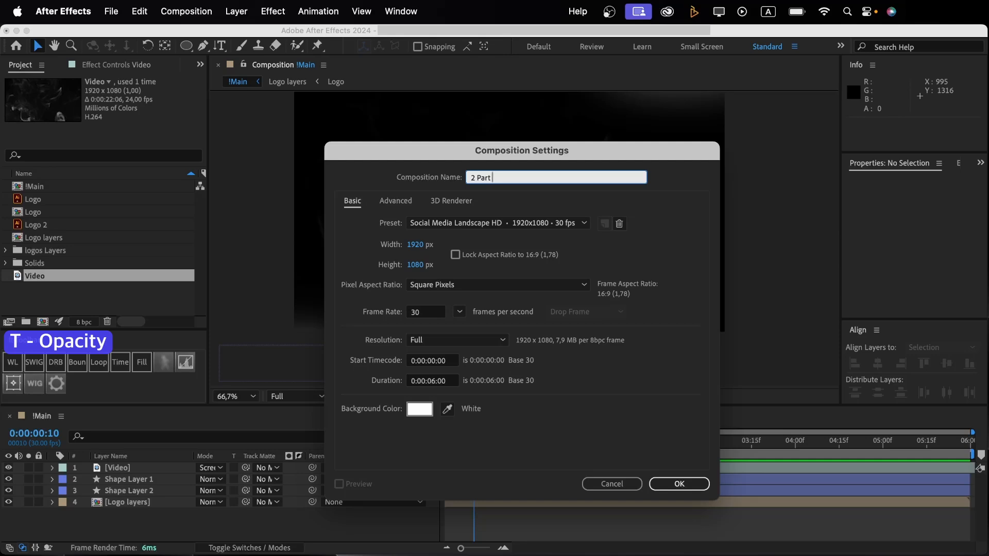
key("Return")
key("cmd+y")
type("BG")
key("Return")
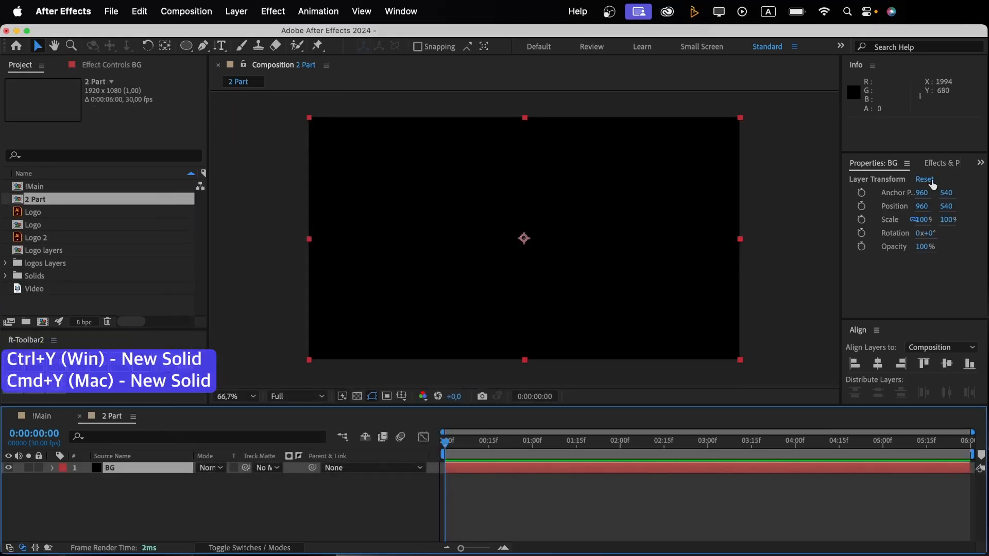
Find the 4-Color Gradient effect and apply it to the BG layer
left_click(942, 163)
left_click(914, 178)
key("BackSpace")
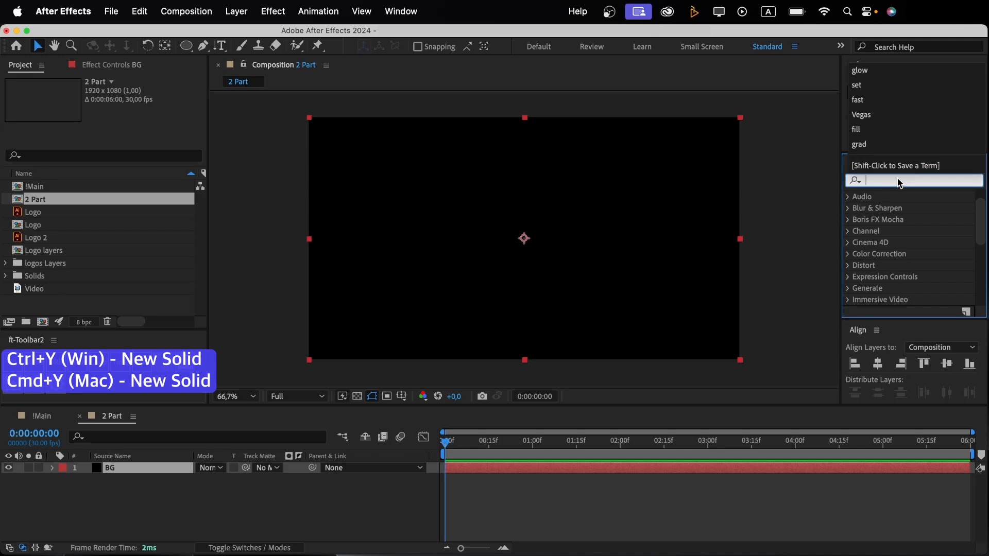
type("grad")
double_click(920, 208)
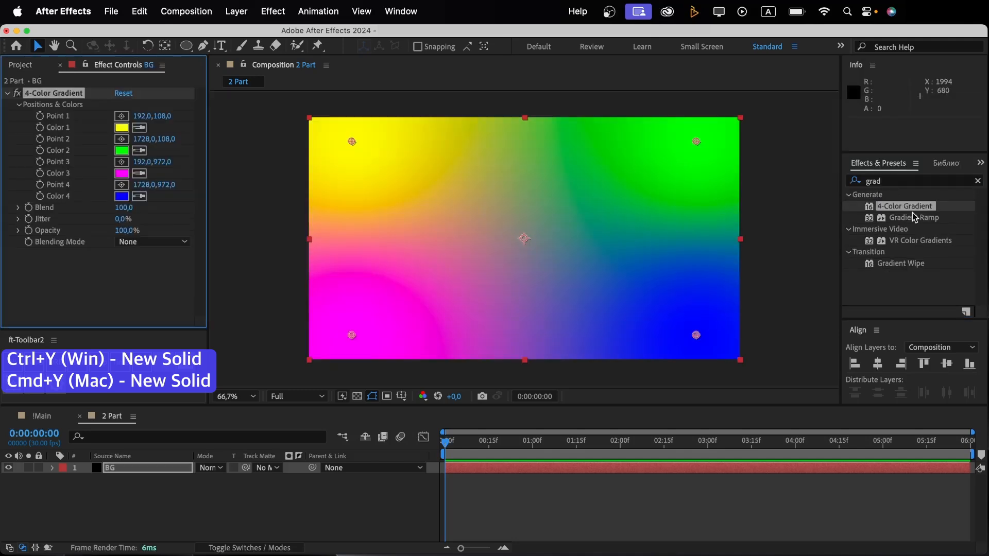
Set the gradient's Color 1 to 0F0F0F and Color 4 to 141414
left_click(126, 129)
left_click(103, 311)
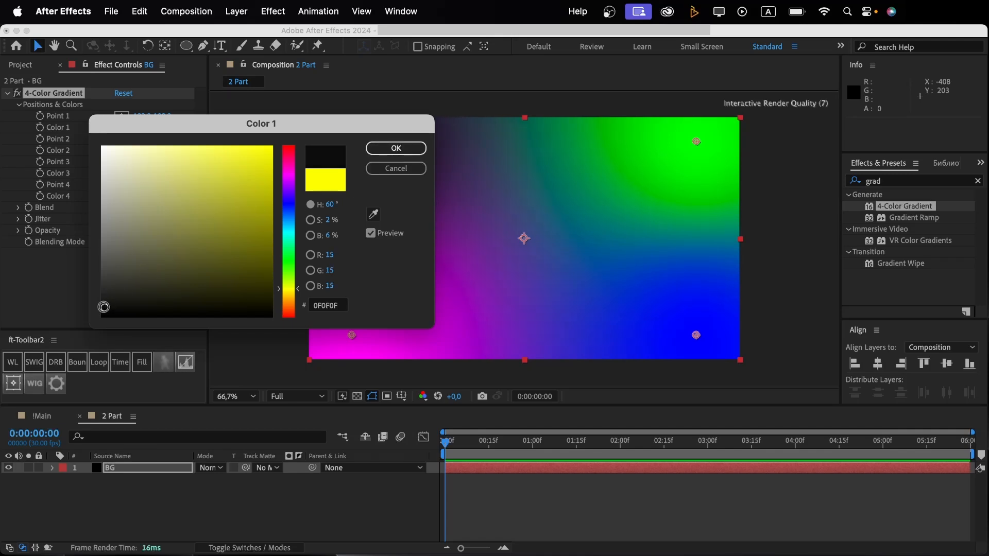
left_click(396, 149)
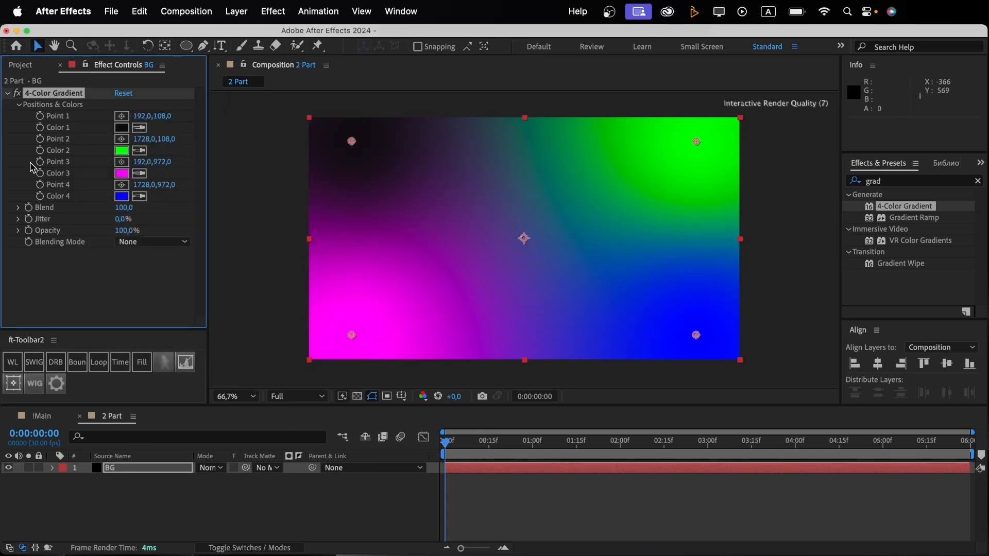
left_click(122, 196)
left_click(102, 304)
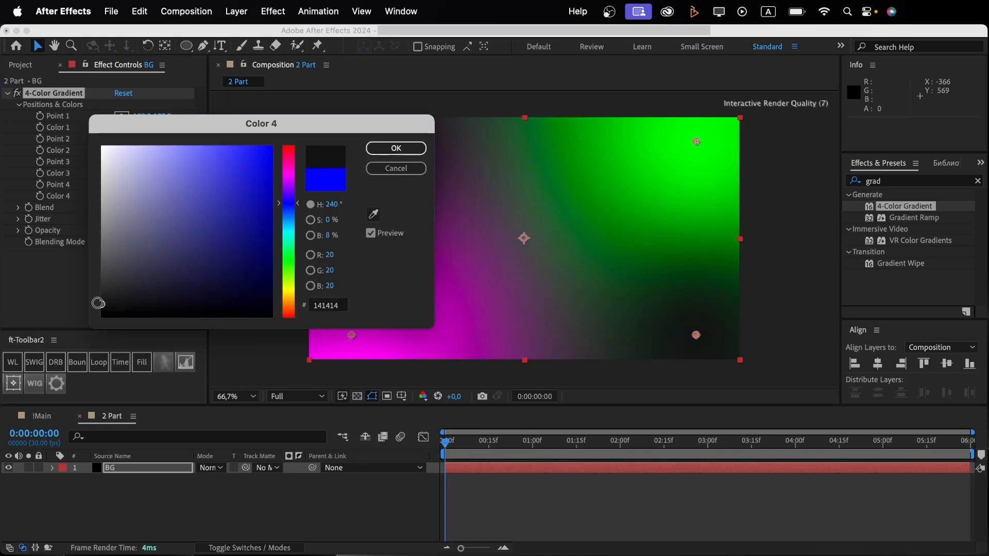
left_click(396, 149)
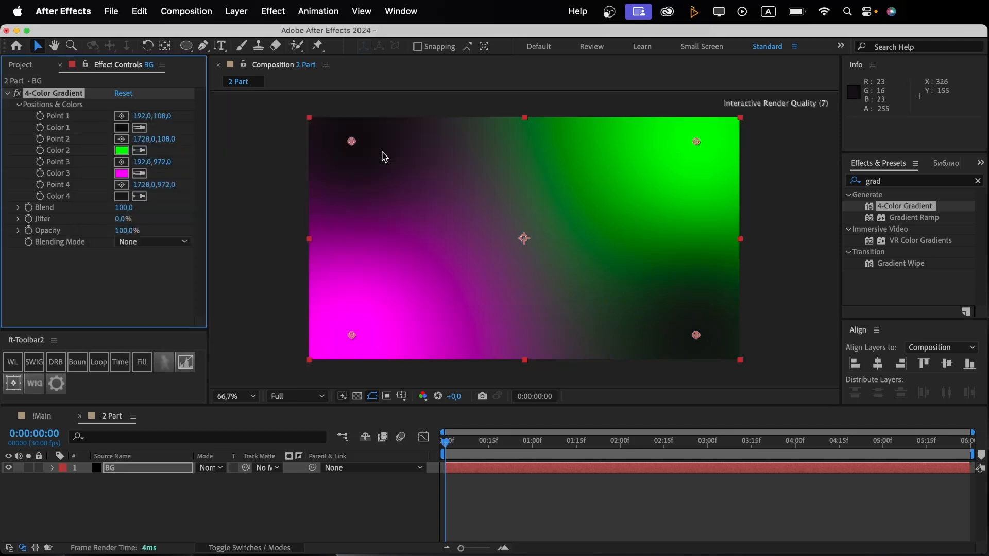
Set the gradient's Color 2 to the dark blue 283248
left_click(125, 153)
type("28")
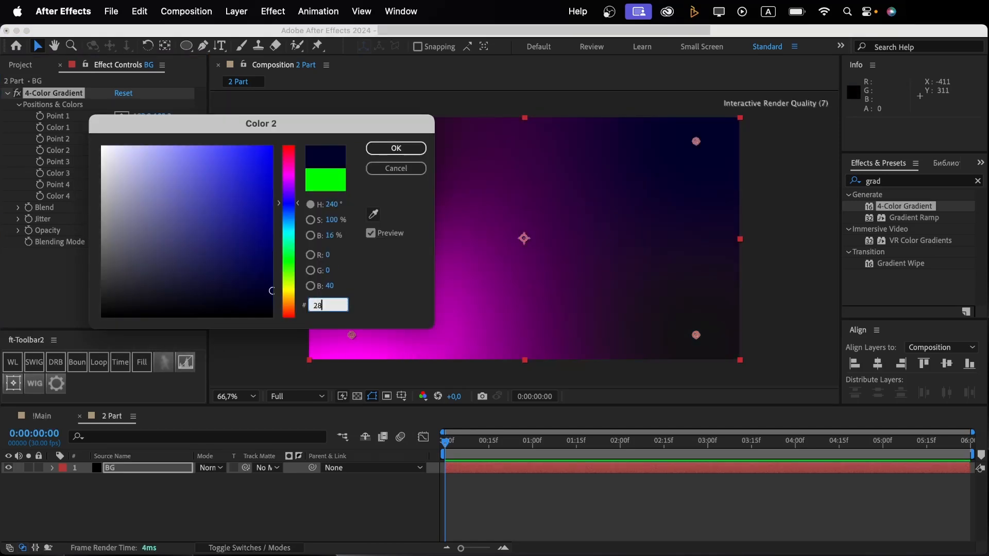
type("32")
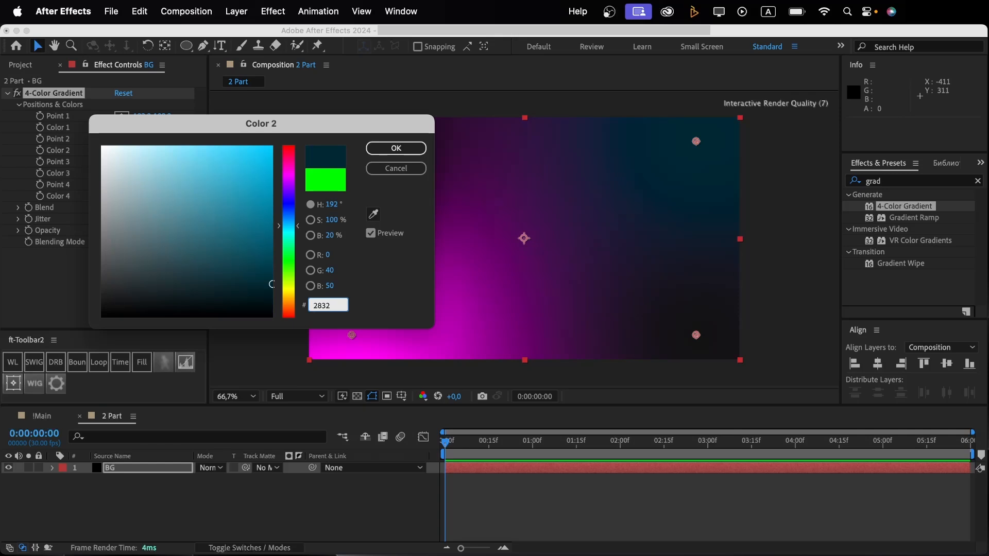
type("48")
left_click(396, 148)
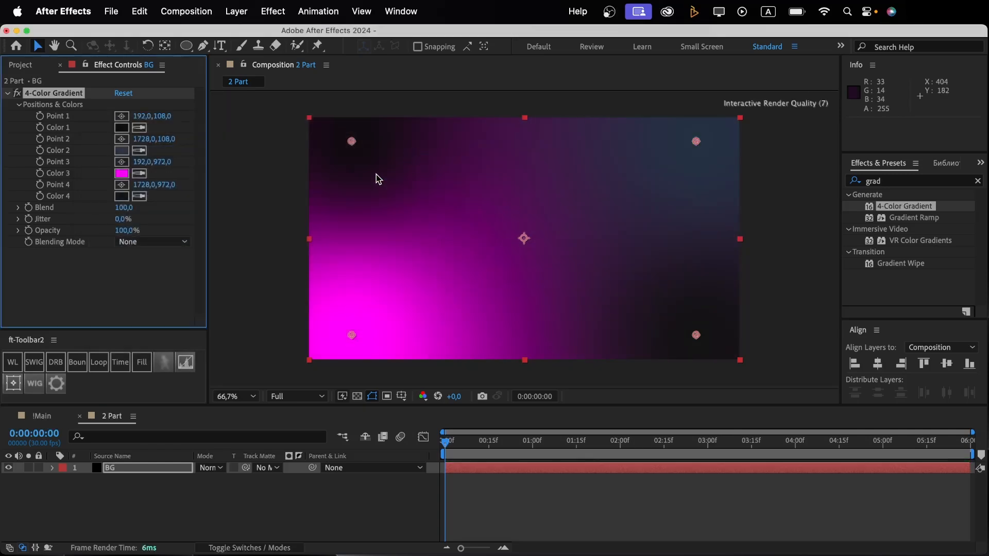
Set the gradient's Color 3 to the grey-blue 7791A5
left_click(122, 175)
type("779")
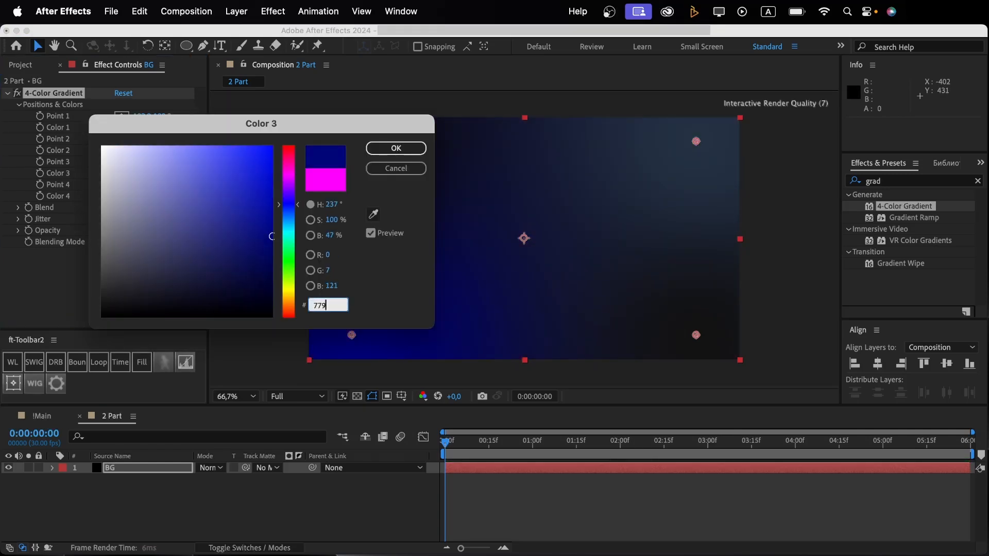
type("1")
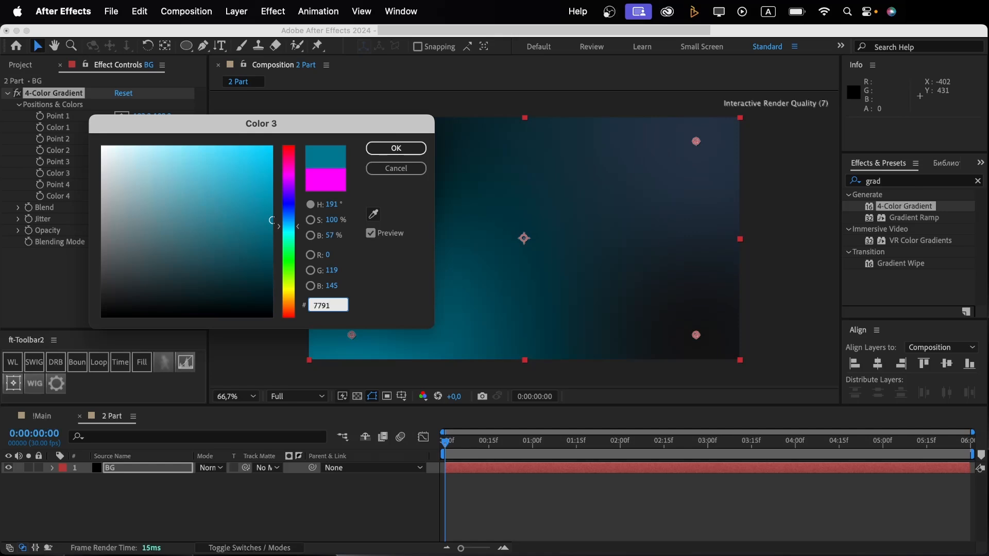
type("A5")
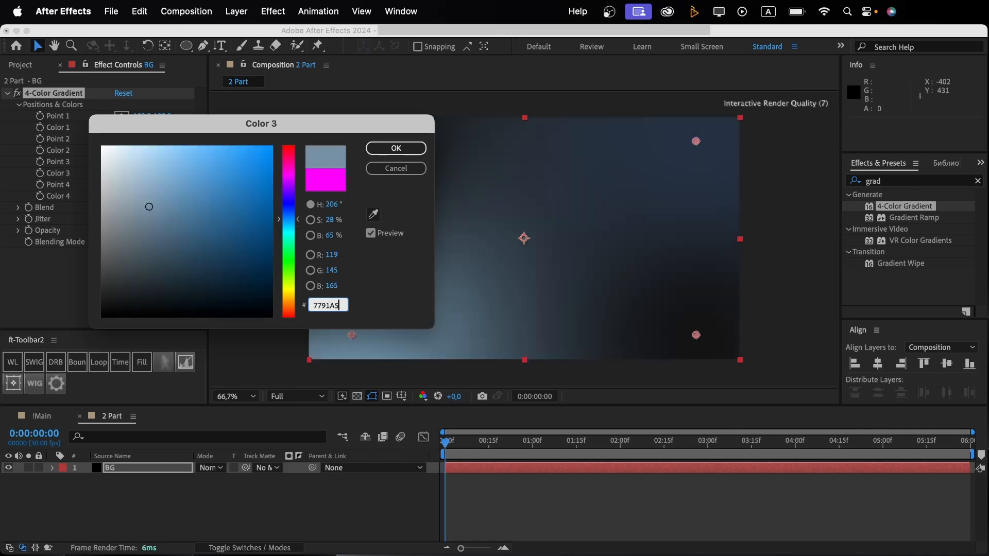
left_click(412, 149)
Move the gradient points outside the frame: Point 1 about 195,-51, Point 2 about 2010,-30, Point 3 about -405,1275, Point 4 about 1698,1146
left_click_drag(349, 141, 350, 107)
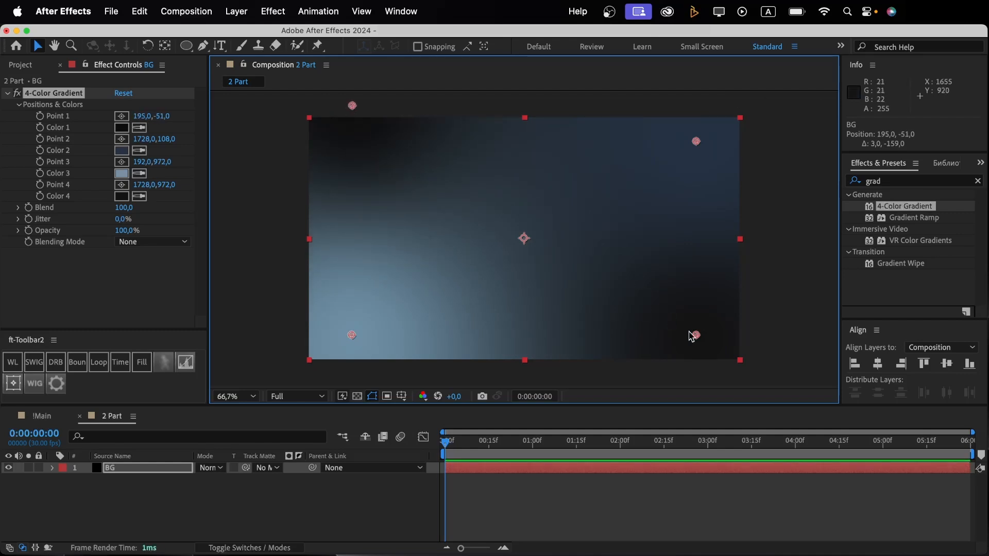
left_click_drag(697, 335, 691, 377)
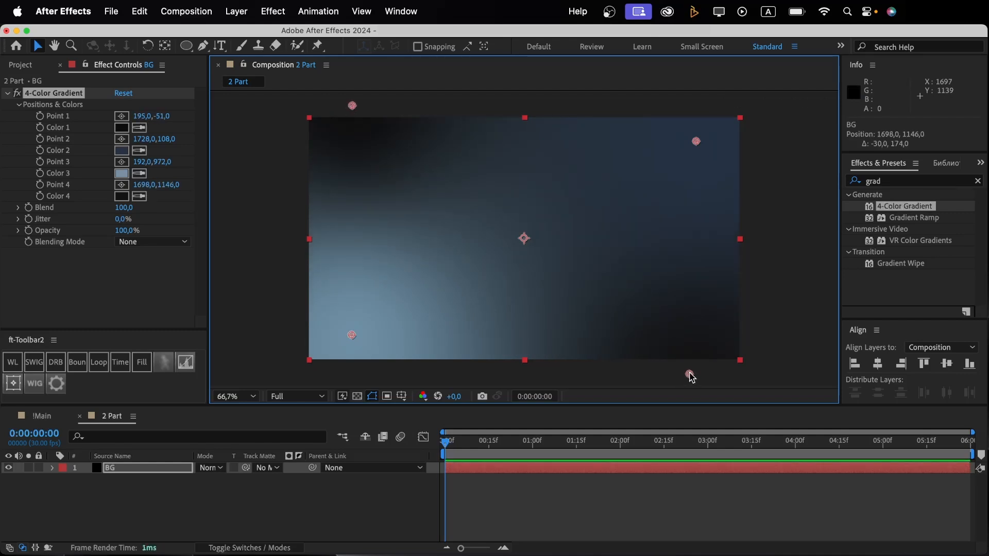
left_click_drag(697, 141, 758, 110)
left_click_drag(351, 336, 230, 407)
left_click(201, 526)
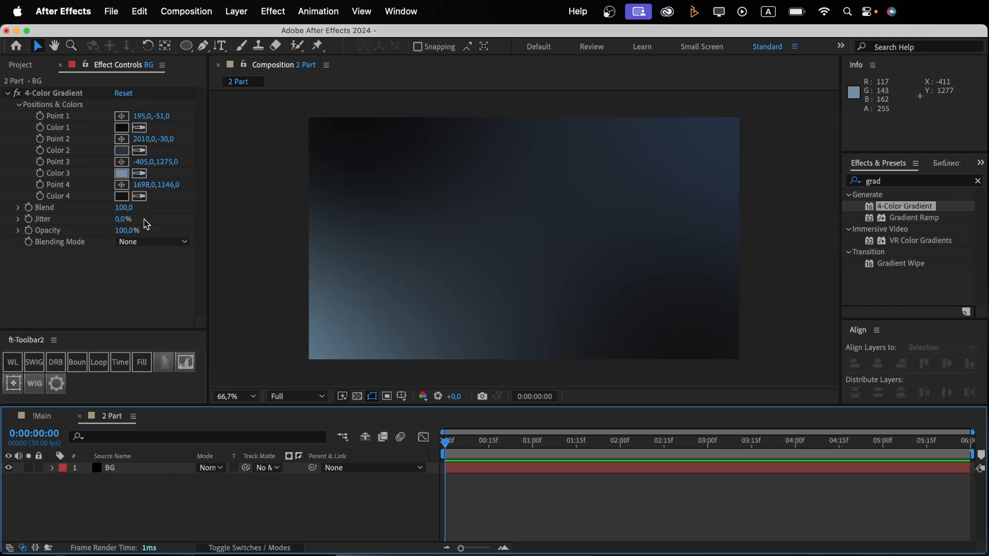
Refine gradient Point 1 to about 174,-6 and Point 4 to about 1695,1110, and set the Blend to 145
left_click(76, 98)
left_click_drag(353, 106, 350, 116)
left_click_drag(690, 374, 688, 366)
left_click(124, 208)
type("145")
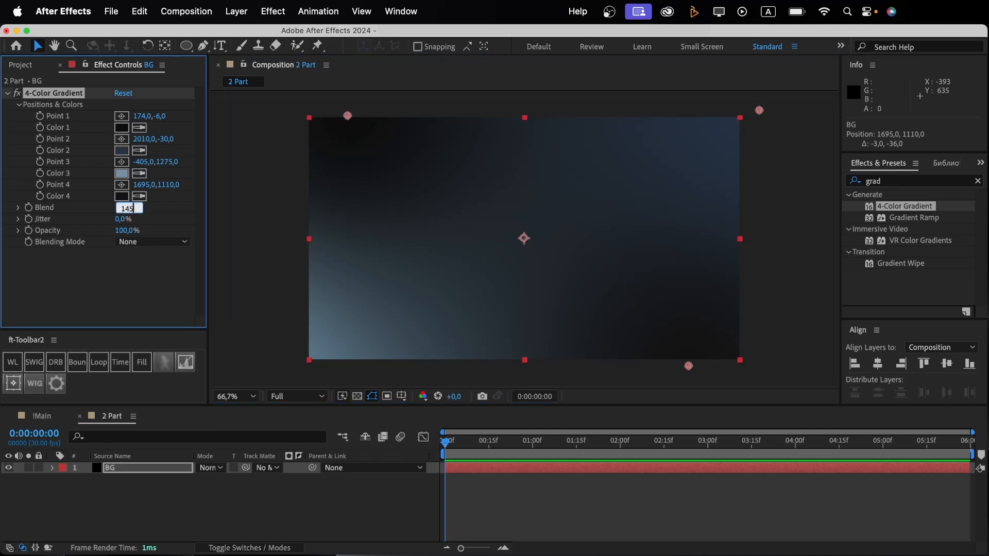
key("Return")
left_click(157, 529)
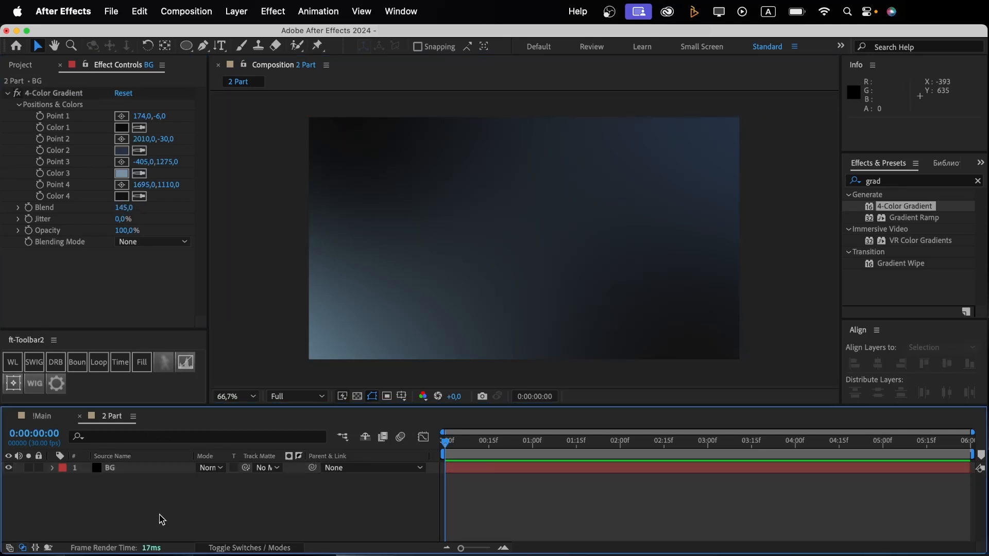
Collapse the gradient effect and add the Logo composition above the BG layer in 2 Part
left_click(7, 93)
left_click(21, 65)
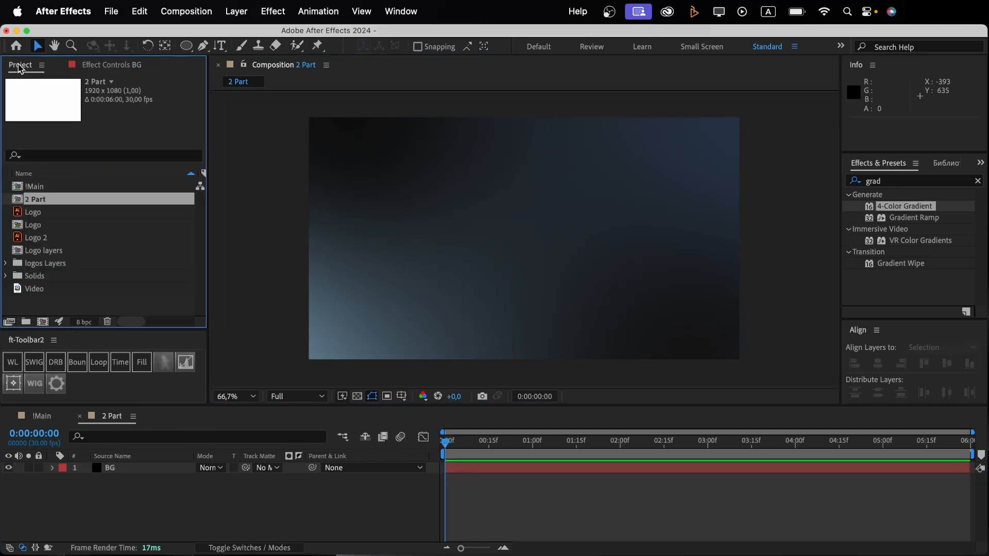
left_click_drag(44, 228, 111, 472)
Add the text KORIX below the logo and centre it horizontally in the composition
left_click(220, 45)
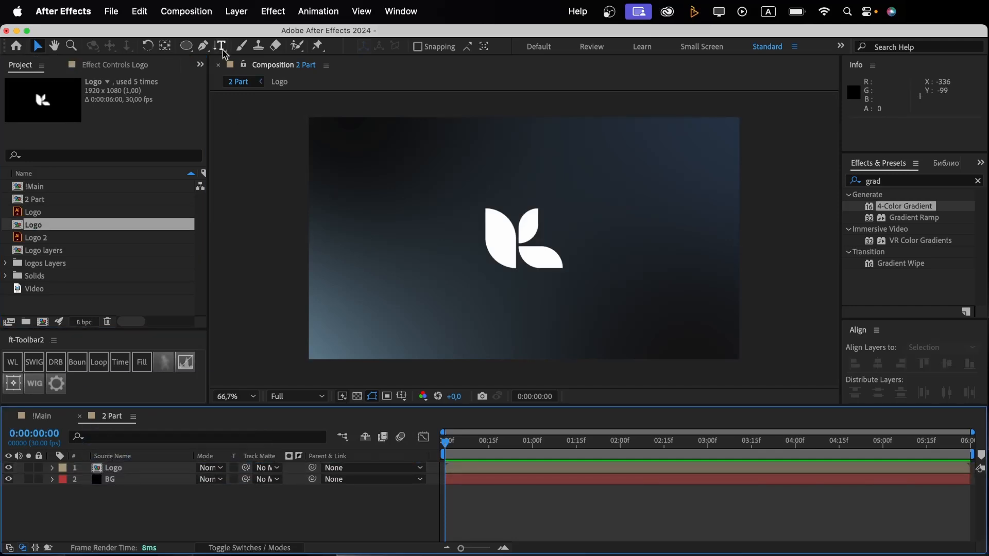
left_click(472, 303)
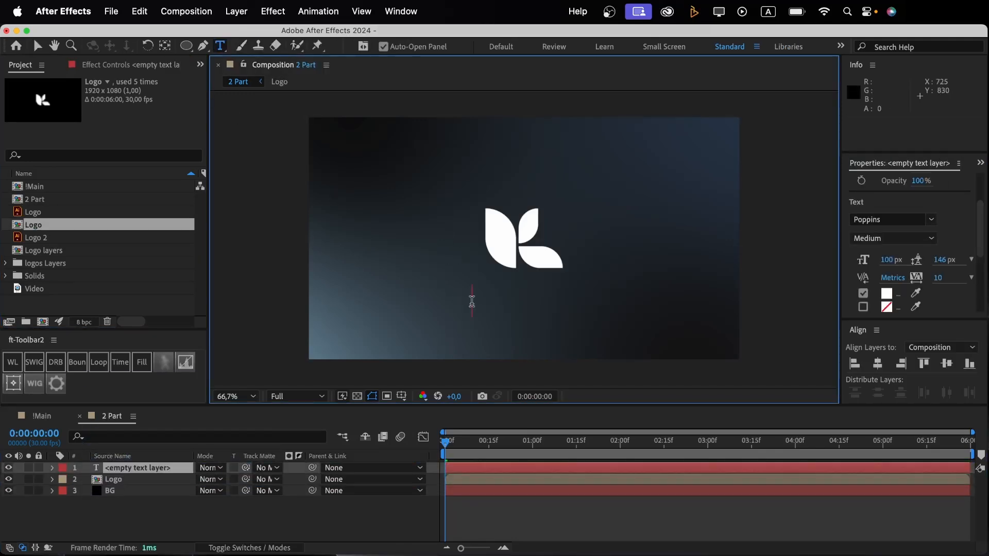
type("KORIX")
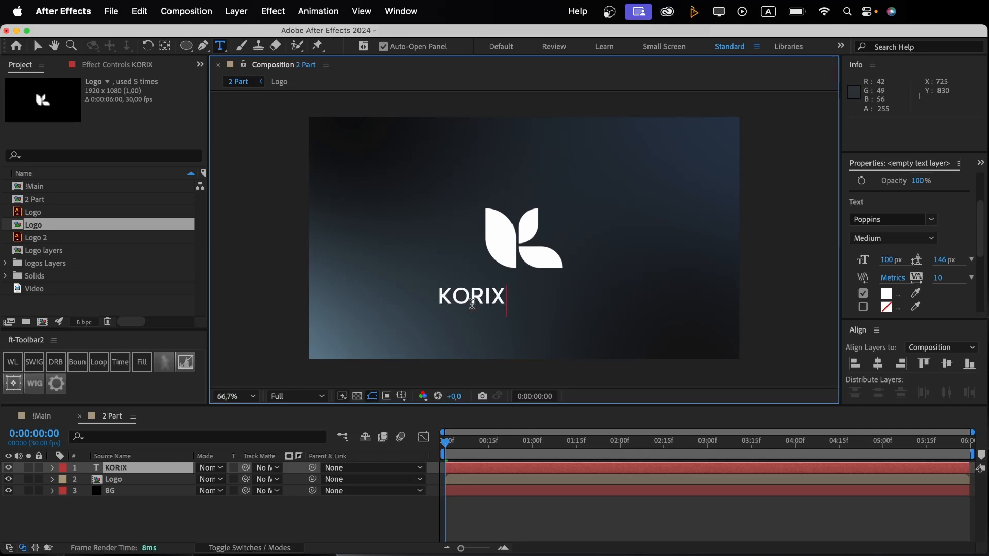
left_click(160, 469)
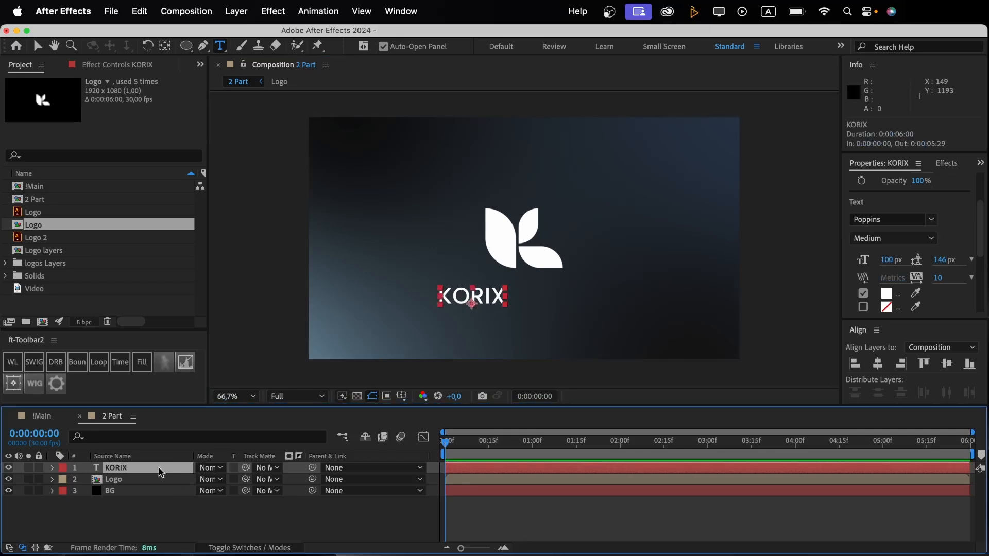
left_click(877, 363)
left_click(391, 528)
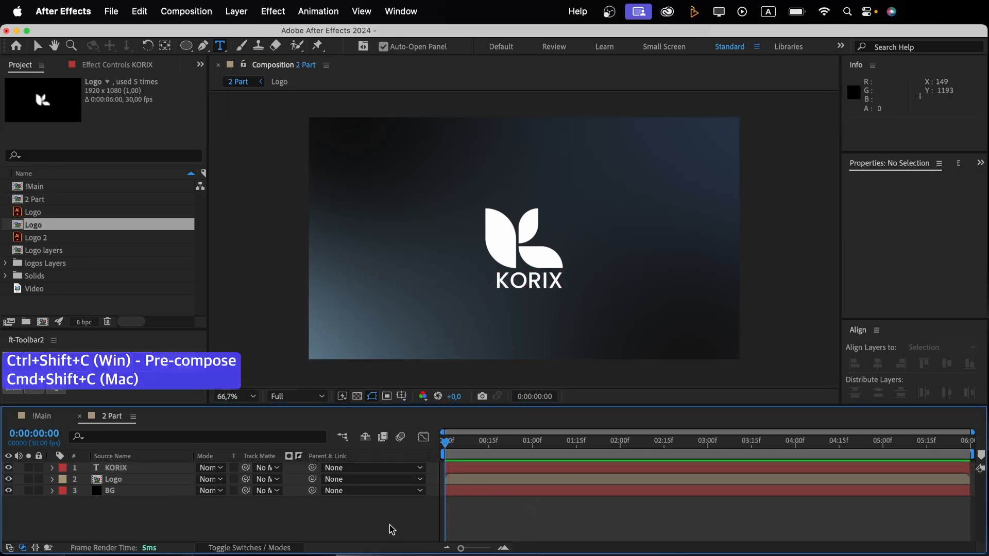
Pre-compose the KORIX text layer into a new composition named Text
left_click(123, 470)
key("super+shift+c")
type("Text")
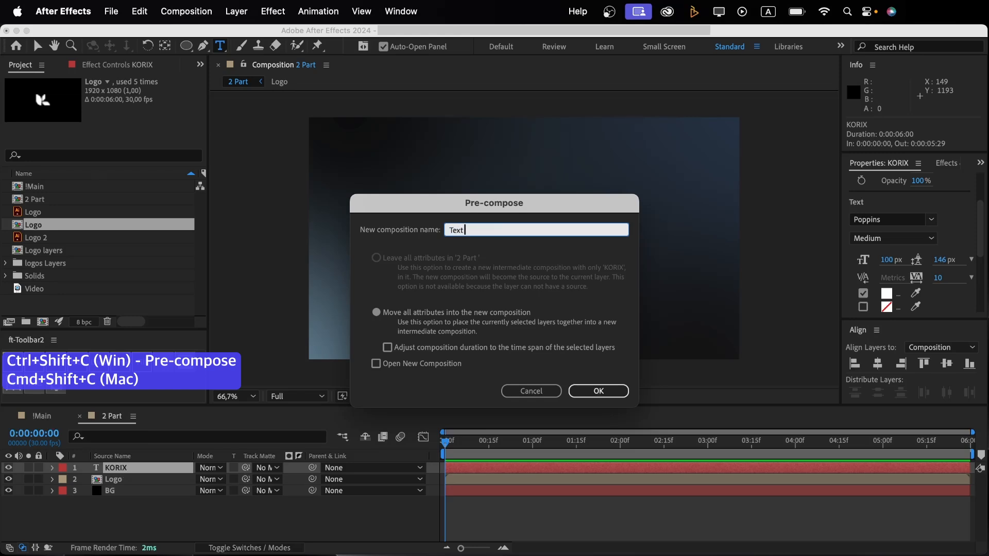
key("Return")
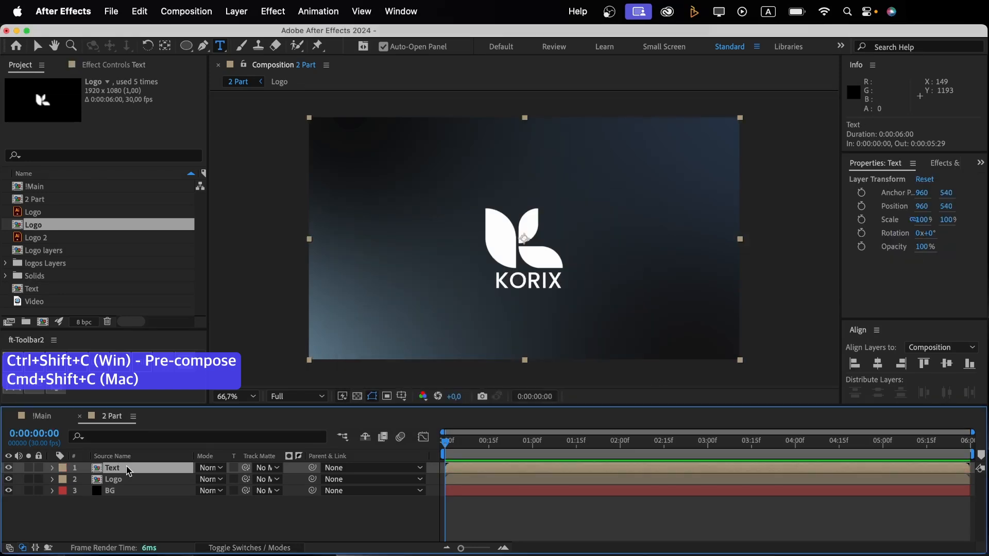
Open the Text composition and set its background color to black, 000000
double_click(127, 467)
key("super+k")
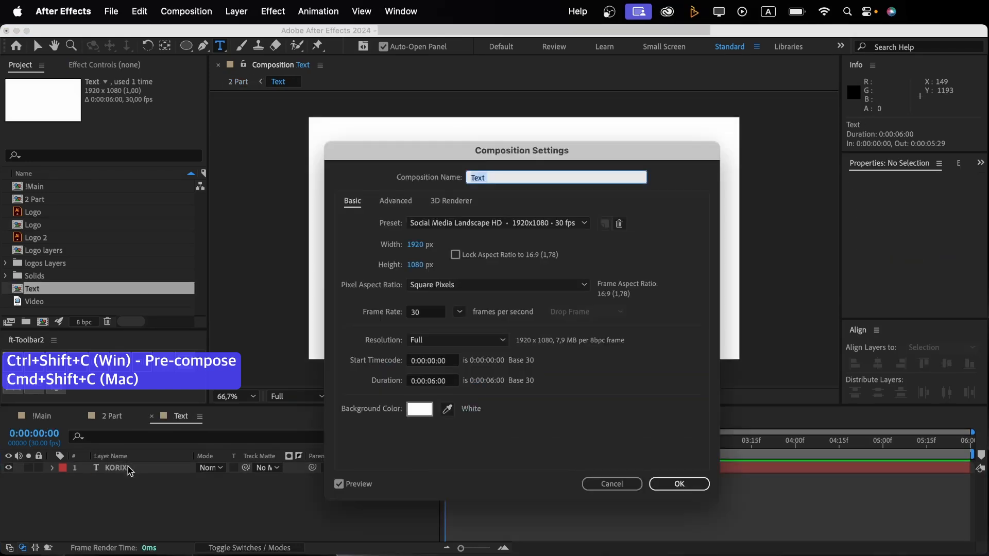
left_click(420, 409)
left_click_drag(134, 289, 95, 326)
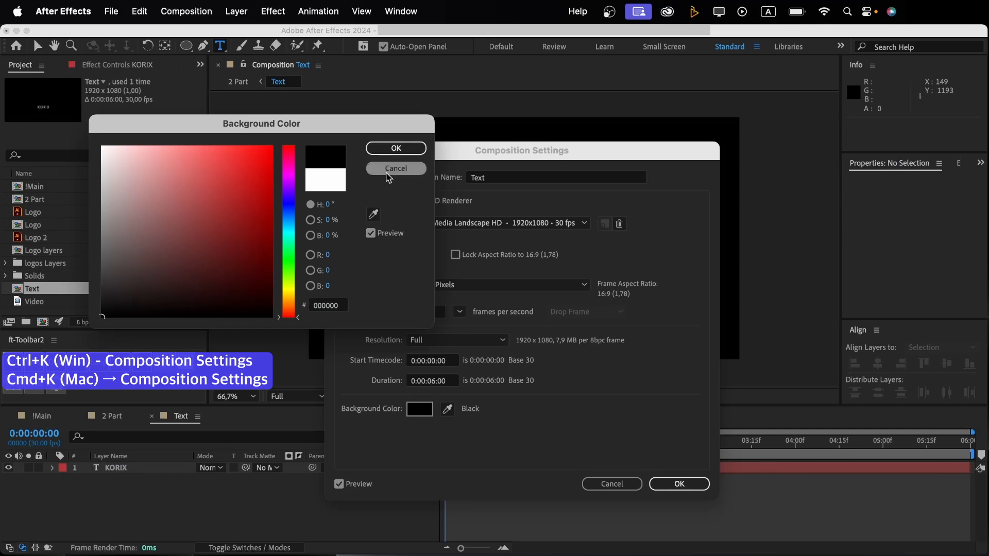
left_click(396, 148)
left_click(679, 484)
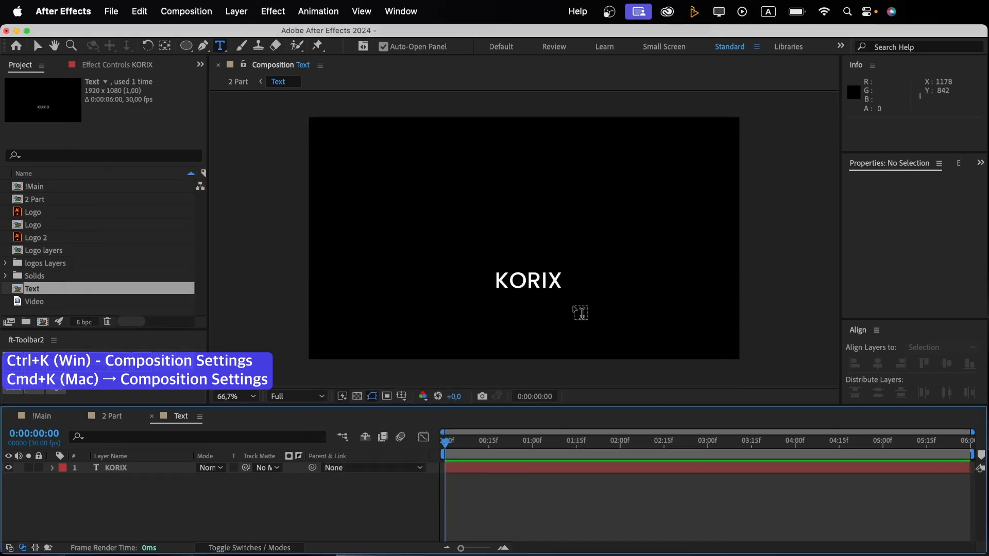
Show the rulers and place horizontal guides along the upper and lower edges of KORIX, at about 690 and 762
scroll(580, 313, "up", 3)
key("h")
left_click_drag(521, 281, 558, 289)
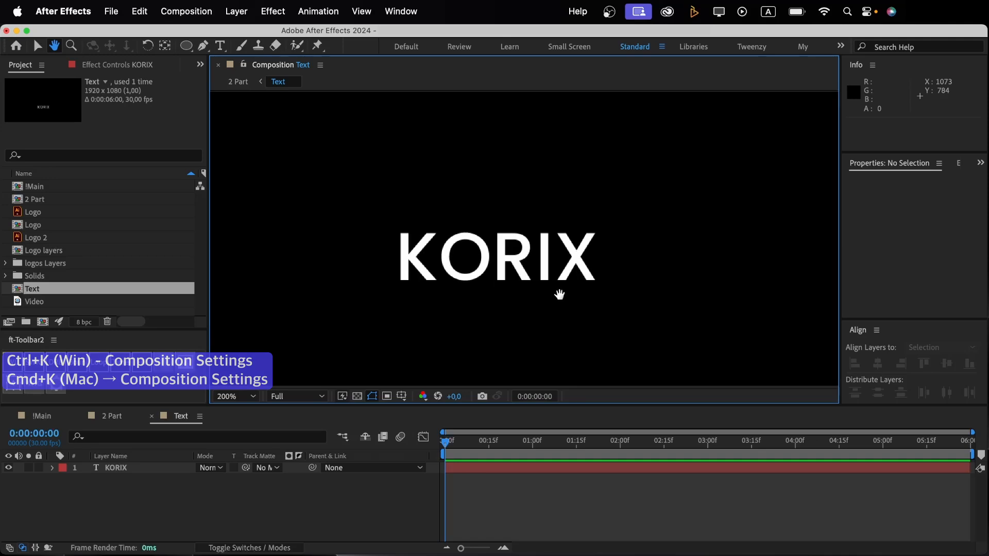
key("r")
key("super+r")
key("v")
left_click_drag(401, 100, 395, 237)
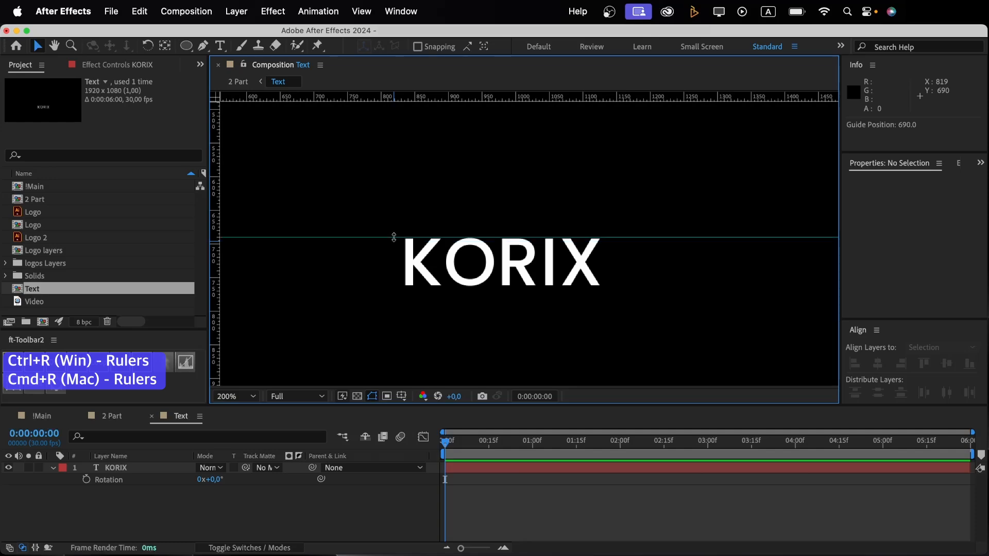
left_click_drag(369, 107, 357, 285)
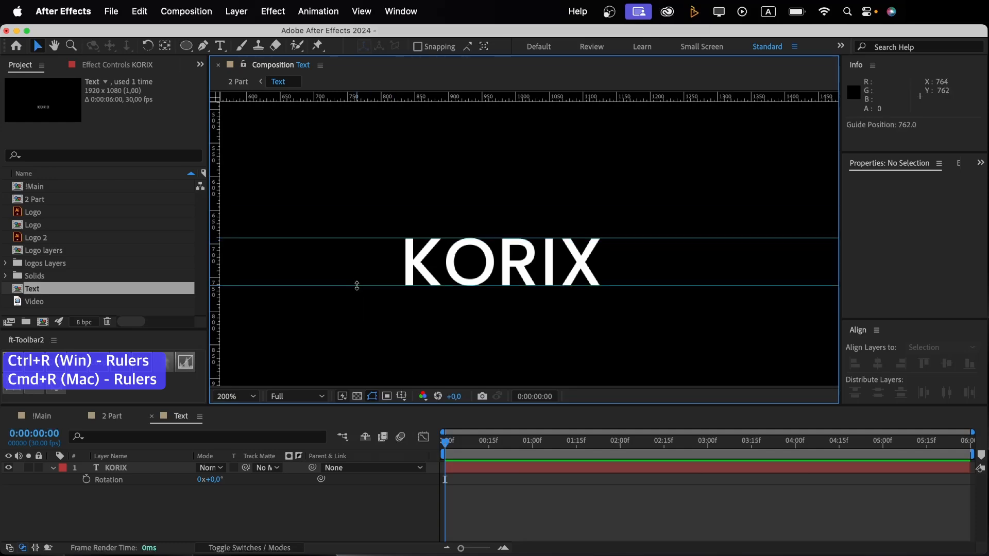
Place vertical guides on both sides of each letter in KORIX
scroll(456, 264, "up", 2)
left_click_drag(216, 138, 427, 199)
left_click_drag(219, 128, 436, 160)
left_click_drag(219, 128, 616, 161)
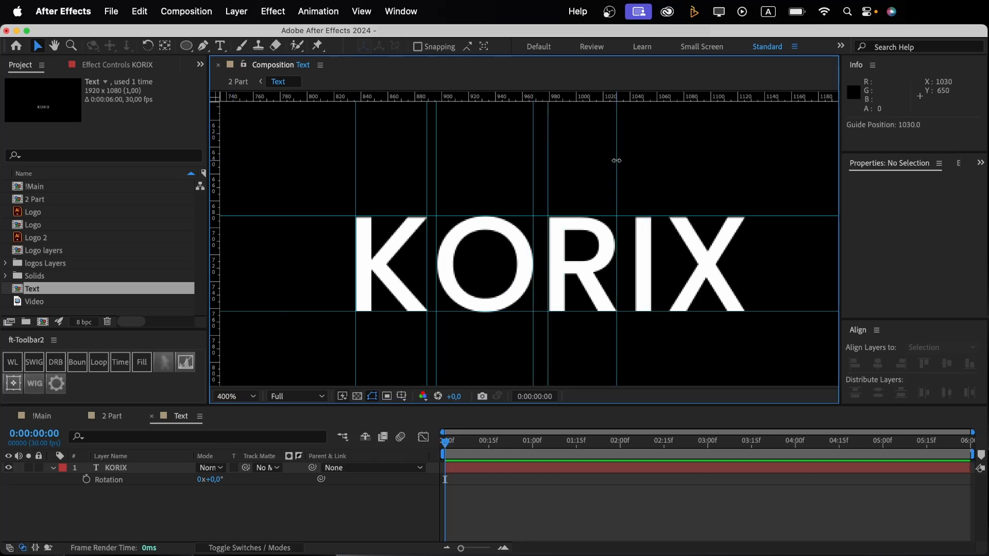
left_click_drag(215, 123, 660, 185)
left_click_drag(216, 114, 669, 175)
left_click_drag(220, 116, 745, 188)
Create shapes from the KORIX text and delete the original text layer
left_click(118, 469)
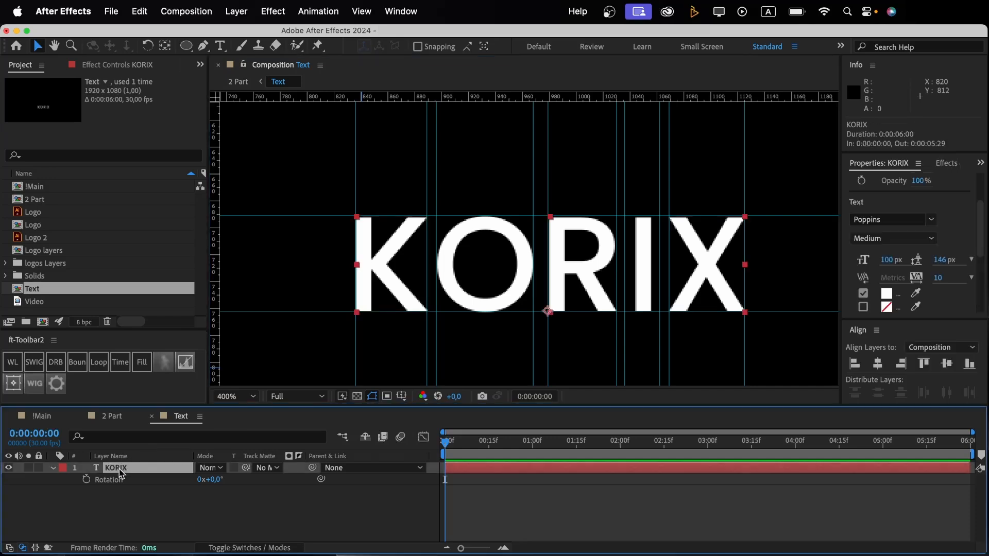
right_click(119, 471)
mouse_move(165, 511)
left_click(296, 525)
left_click(53, 479)
left_click(103, 484)
key("Delete")
Duplicate the KORIX Outlines layer four times so each letter has its own layer
left_click(132, 472)
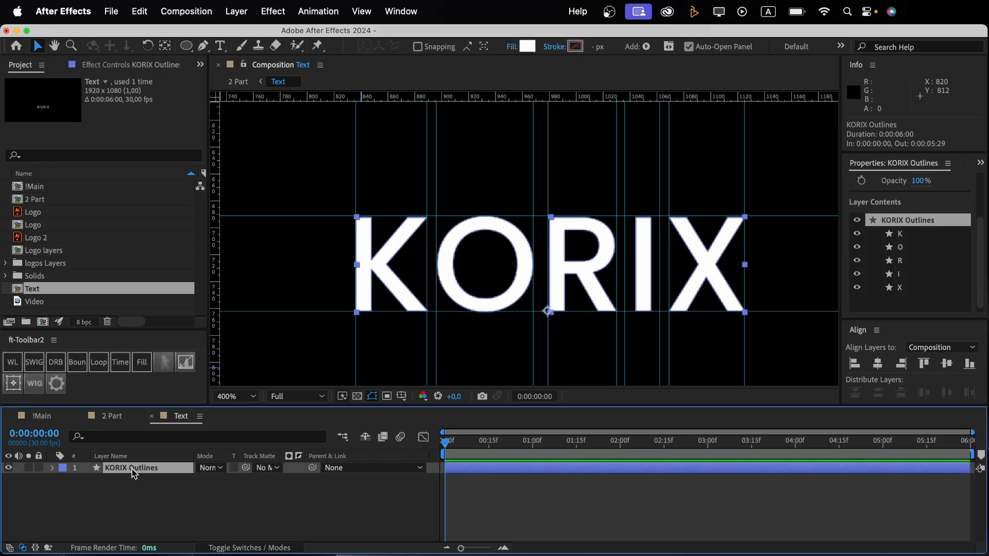
key("super+d")
key("super+d")
key("super+d")
key("super+d")
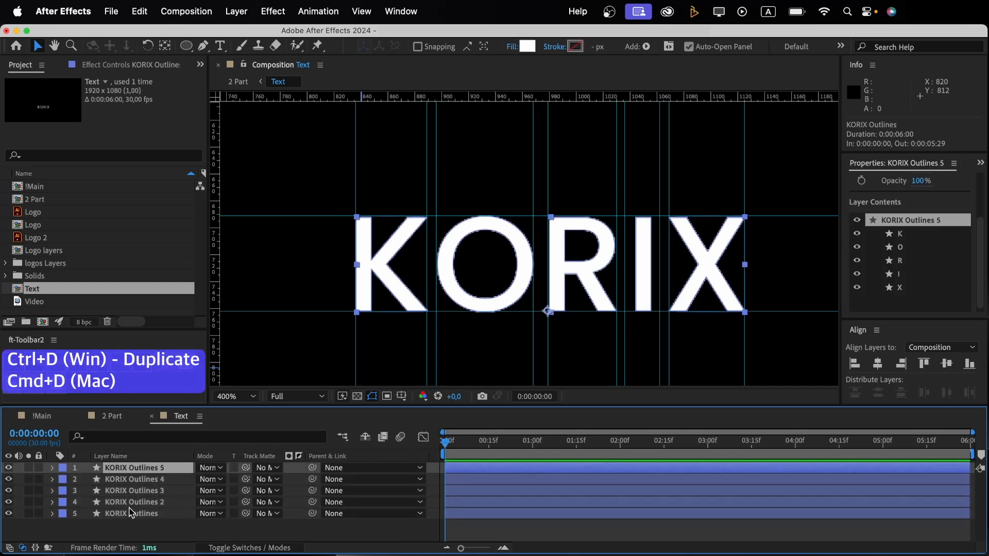
Rename the uppermost outlines layer K and delete its O, R, I and X shapes
key("Return")
type("K")
key("Return")
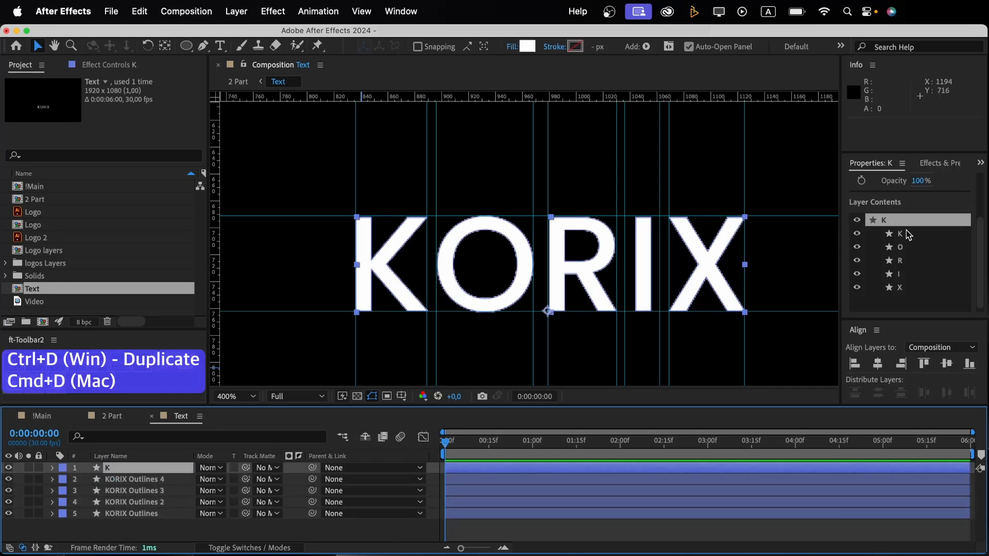
left_click(904, 250)
left_click(899, 288, "shift")
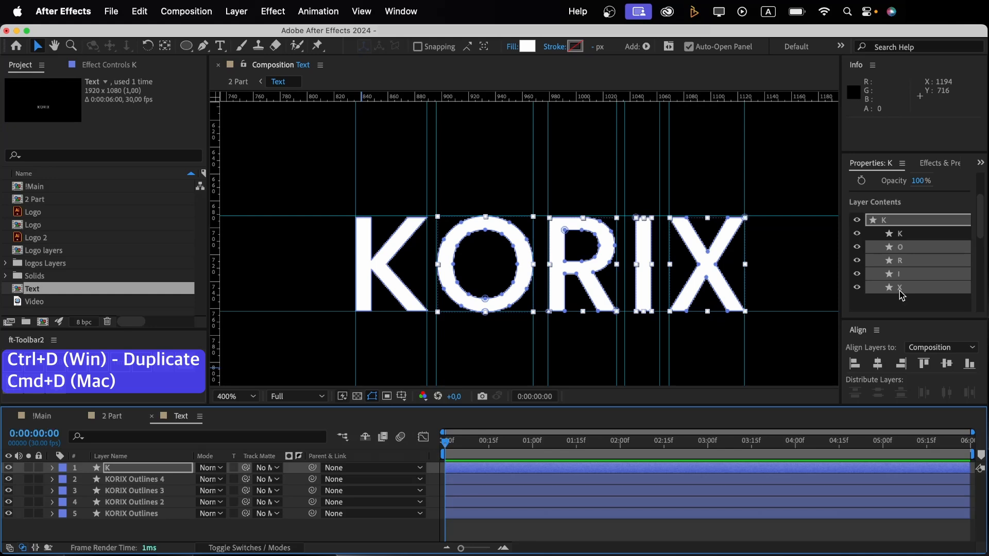
key("Delete")
Rename the second outlines layer O and remove its K, R, I and X shapes
left_click(134, 479)
key("Return")
type("O")
key("Return")
left_click(897, 234)
key("Delete")
left_click(899, 247)
left_click(904, 275, "shift")
Rename the third outlines layer R and delete its K, O, I and X shapes
type("R")
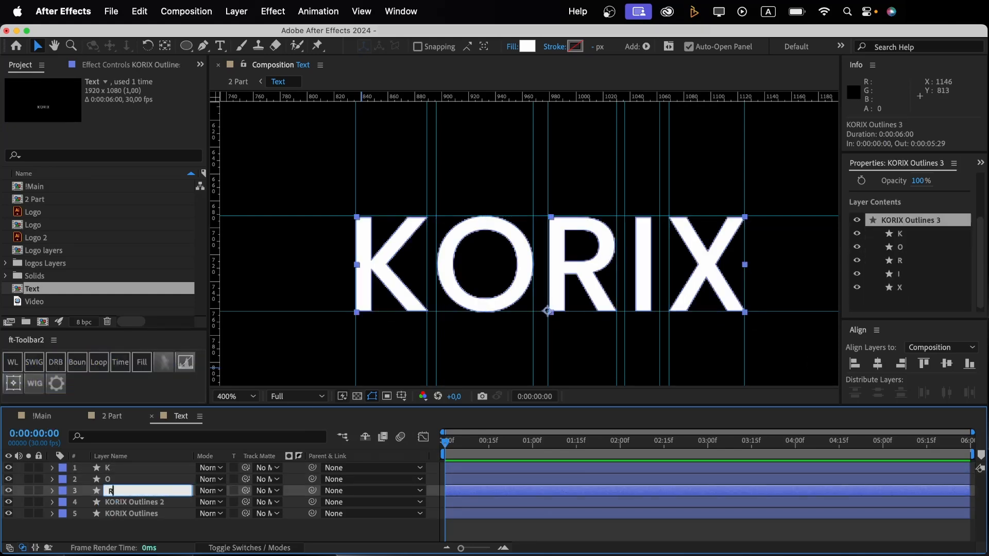
key("Return")
left_click(900, 233)
left_click(900, 247, "shift")
key("Delete")
left_click(906, 248)
left_click(900, 261, "shift")
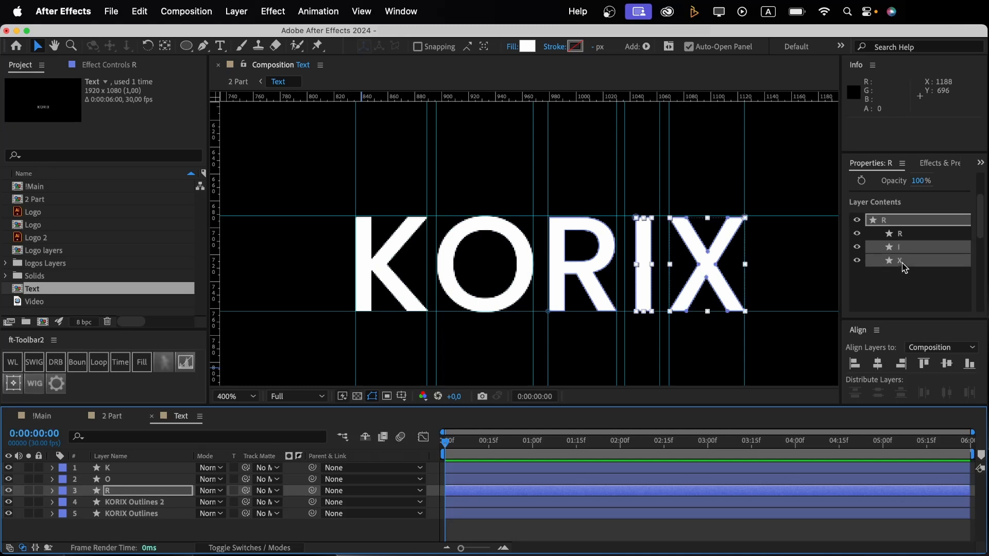
key("Delete")
Rename the fourth outlines layer I and delete its K, O, R and X shapes
key("super+Down")
key("Return")
type("I")
key("Return")
left_click(910, 265)
left_click(901, 233, "shift")
key("Delete")
left_click(906, 249)
key("Delete")
Rename the last outlines layer X and delete its K, O, R and I shapes
left_click(122, 515)
type("X")
key("Return")
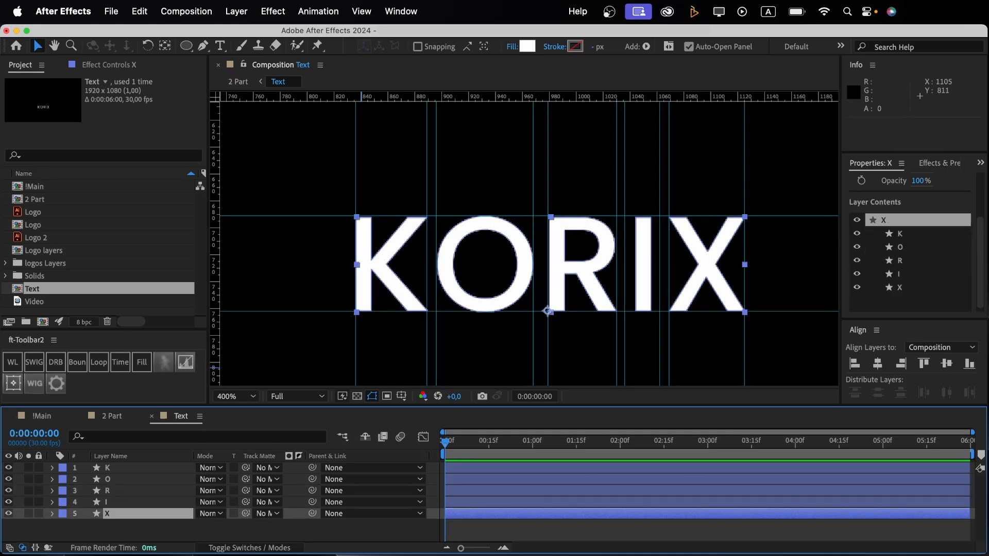
left_click(904, 276)
left_click(899, 235, "shift")
key("Delete")
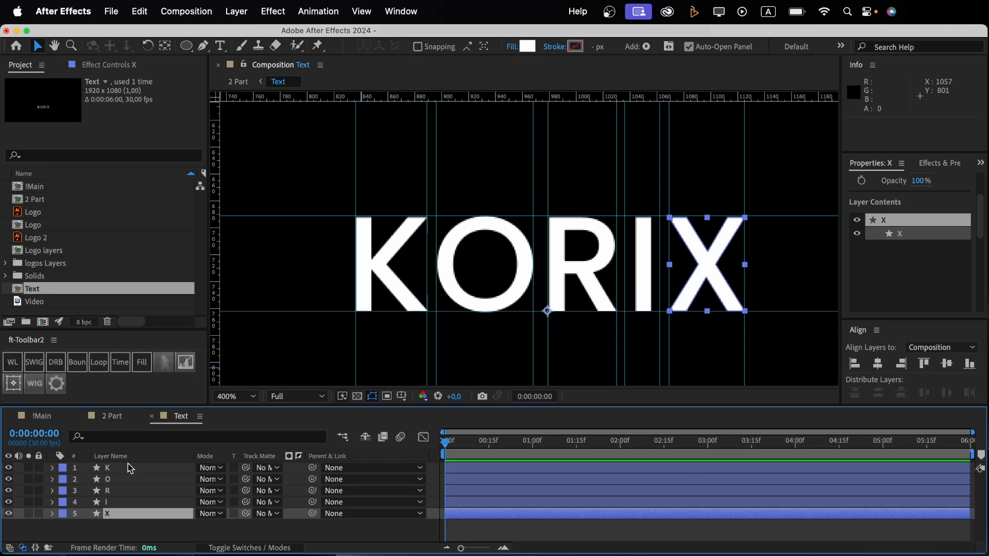
Select all five letter layers and filter their timeline properties by "path"
left_click(129, 467)
left_click(120, 514, "shift")
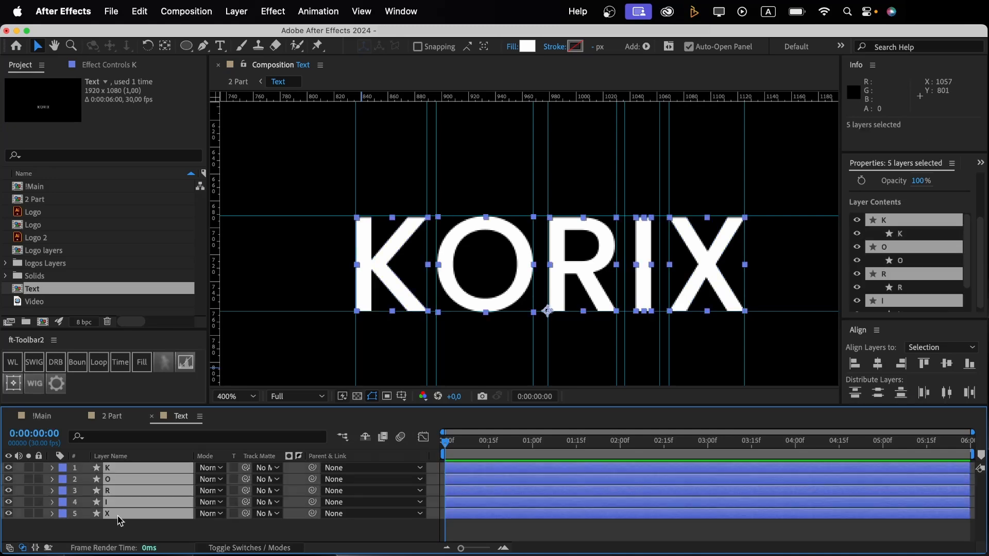
left_click(136, 440)
type("path")
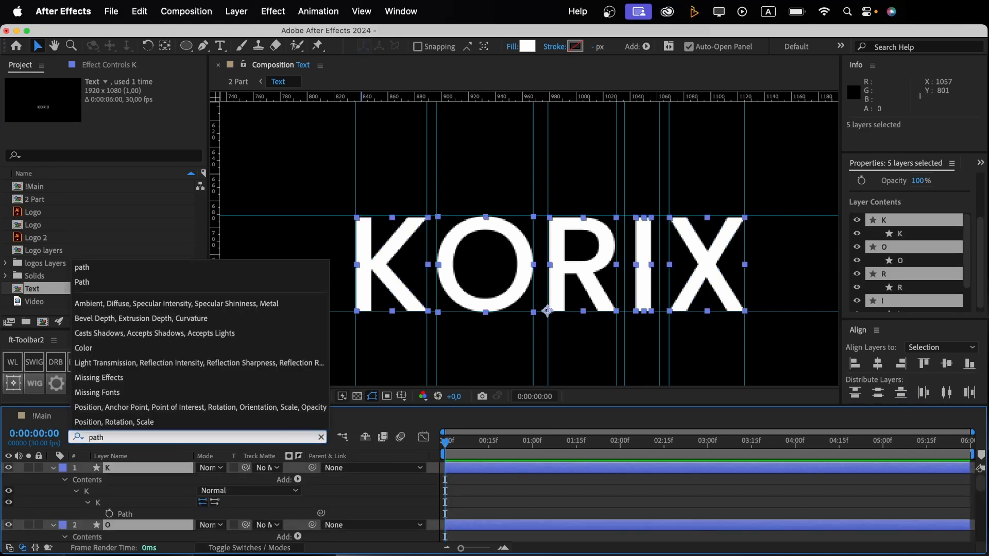
Set Path keyframes at 0:00:01:00 for all the letter shapes K, O, R, I and X
left_click(533, 455)
left_click(114, 526)
scroll(113, 528, "down", 2)
left_click(118, 526)
scroll(111, 536, "down", 2)
left_click(109, 527)
scroll(113, 531, "down", 3)
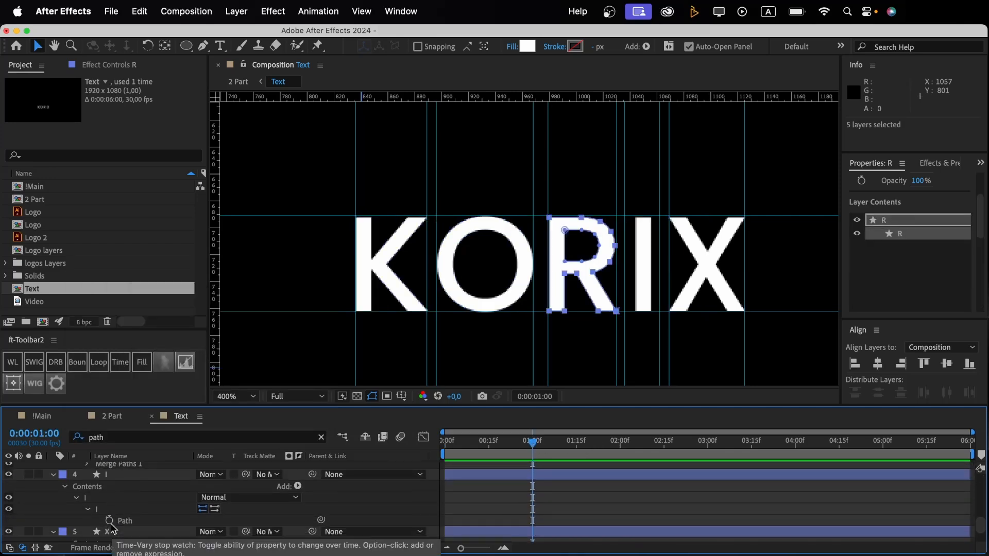
left_click(109, 505)
scroll(113, 510, "down", 4)
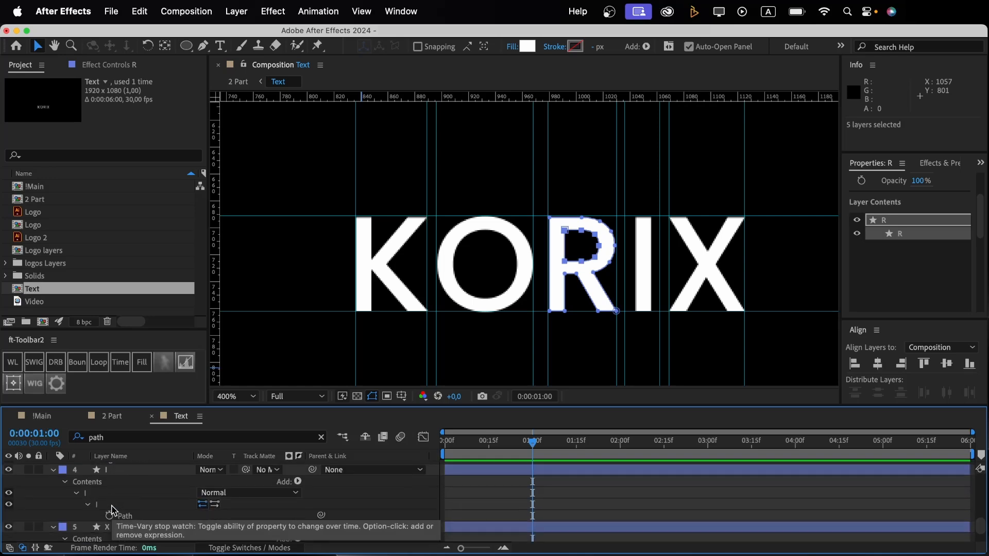
left_click(109, 504)
scroll(113, 504, "down", 1)
left_click(109, 536)
Return to the first frame, select the K layer and fine-tune the upper horizontal guide to 692
key("Home")
scroll(481, 475, "up", 5)
left_click(481, 474)
left_click(478, 455)
left_click(477, 455)
left_click(470, 470)
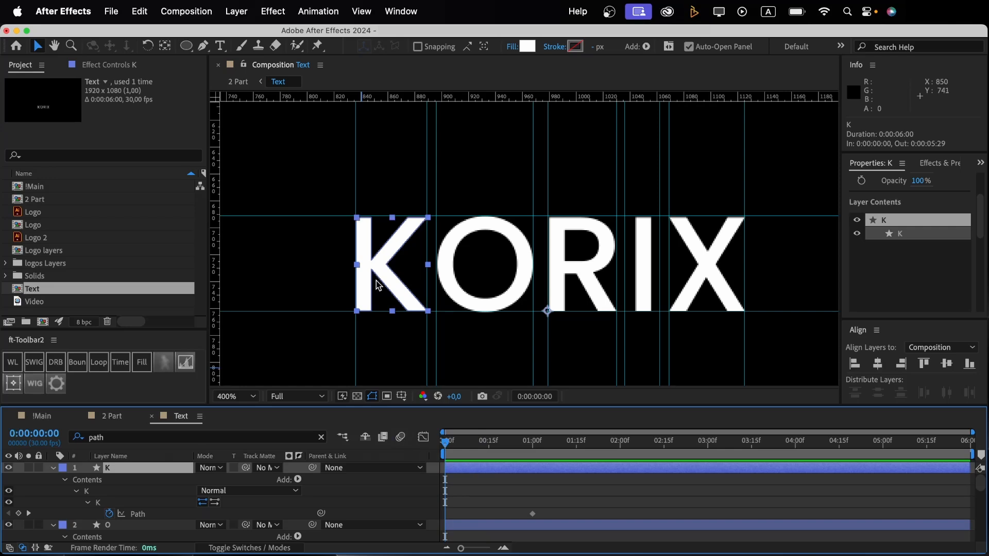
scroll(382, 251, "up", 2)
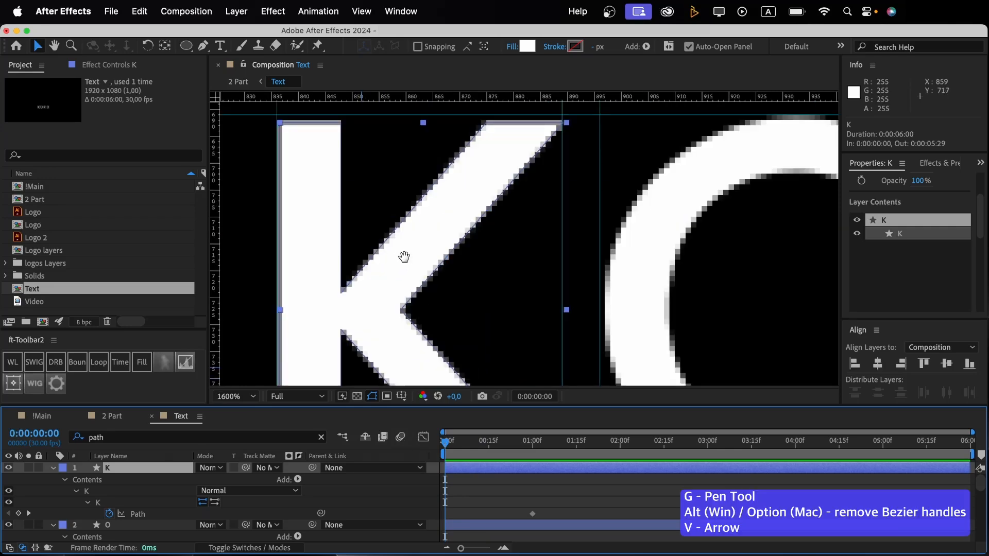
key("super+z")
scroll(400, 210, "up", 2)
left_click_drag(369, 151, 369, 157)
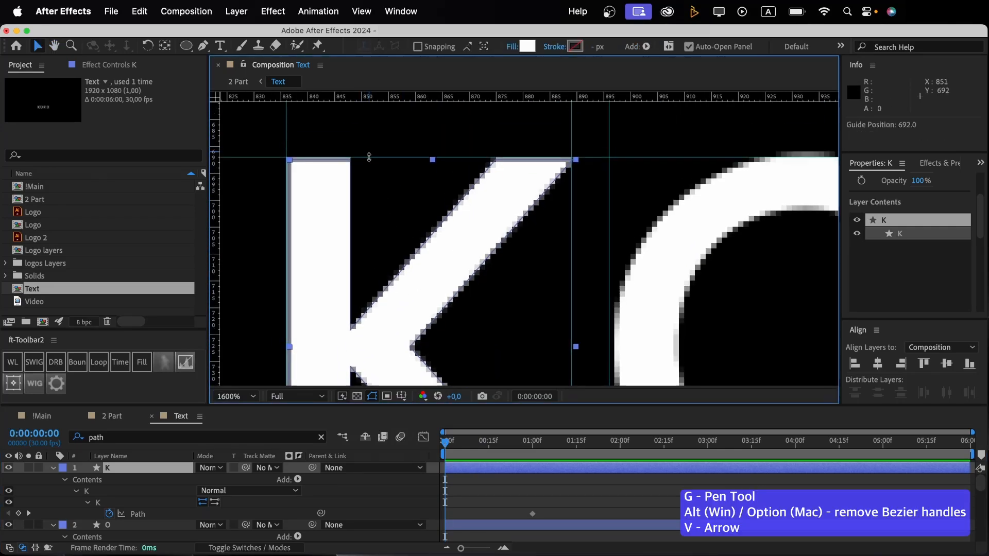
At the first frame, use the Pen tool to move the K's upper and inner-right path points onto the guides, squaring off its upper half
key("g")
left_click(351, 332, "alt")
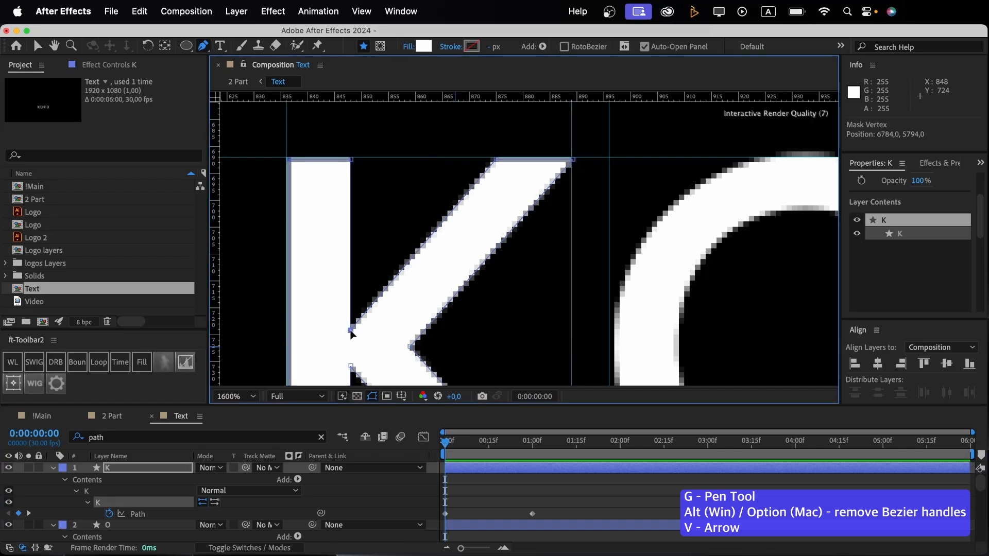
left_click_drag(351, 332, 351, 157)
left_click_drag(290, 164, 287, 159)
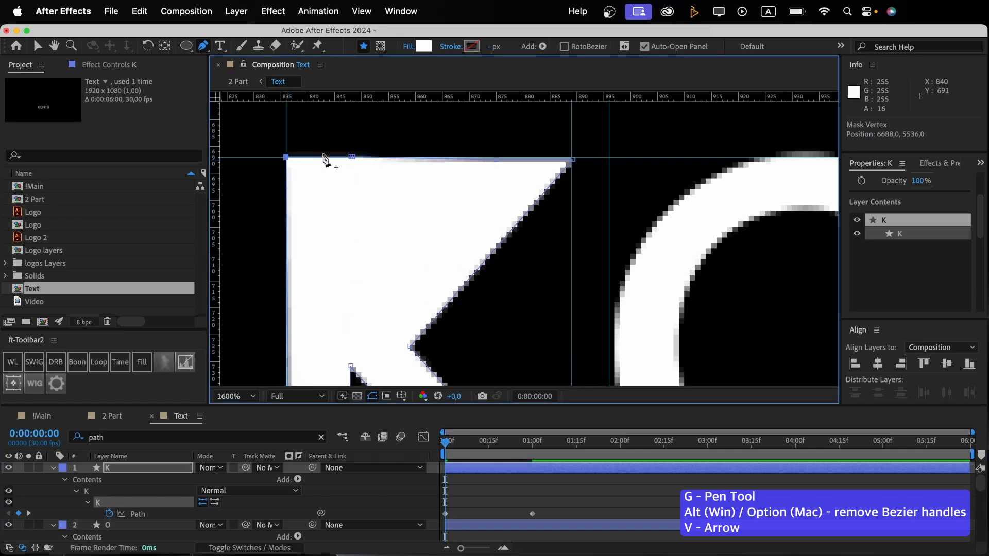
left_click_drag(568, 158, 572, 157)
left_click_drag(410, 349, 574, 351)
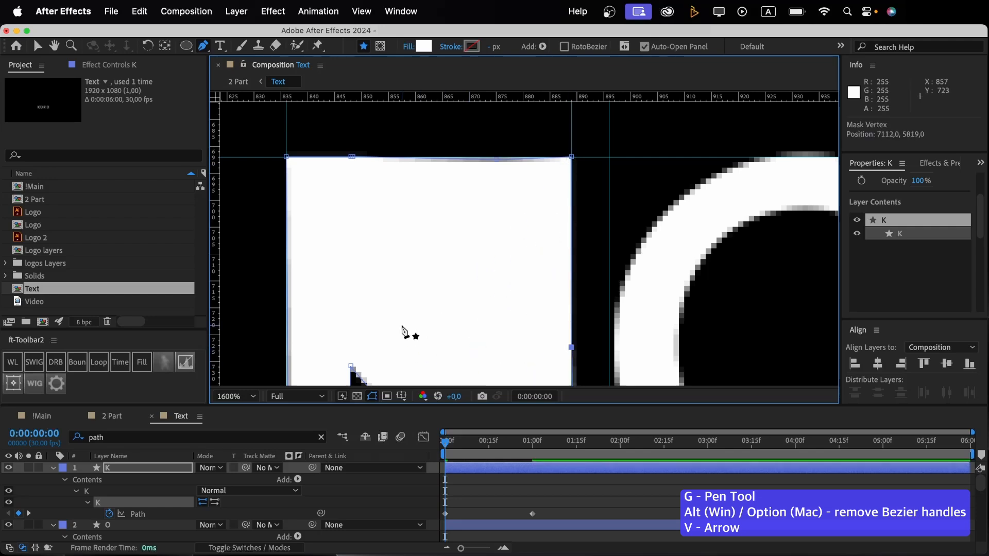
Move the K's lower notch point and its bottom corner points onto the guides to complete the solid block
left_click_drag(404, 331, 398, 150)
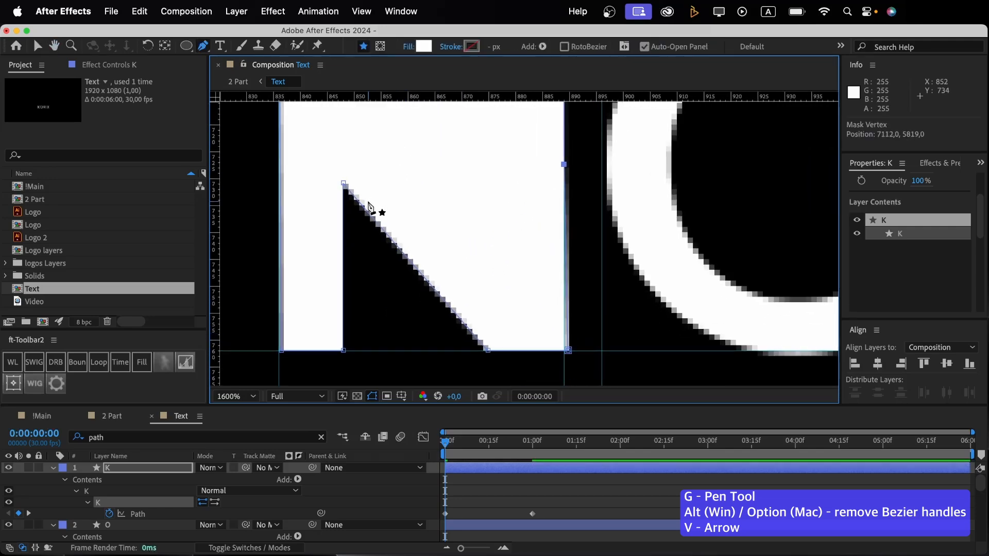
left_click_drag(344, 183, 343, 351)
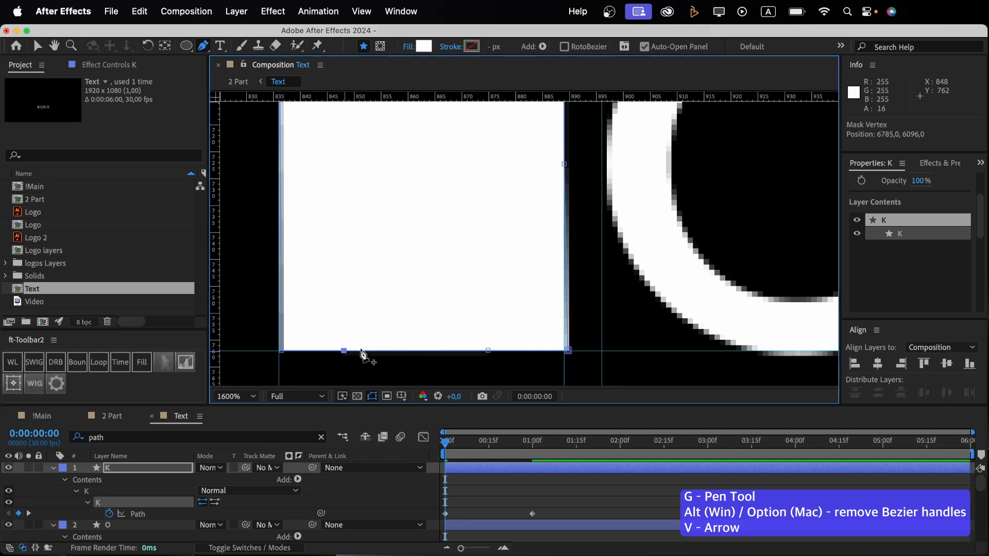
left_click_drag(569, 353, 565, 355)
left_click_drag(284, 354, 280, 353)
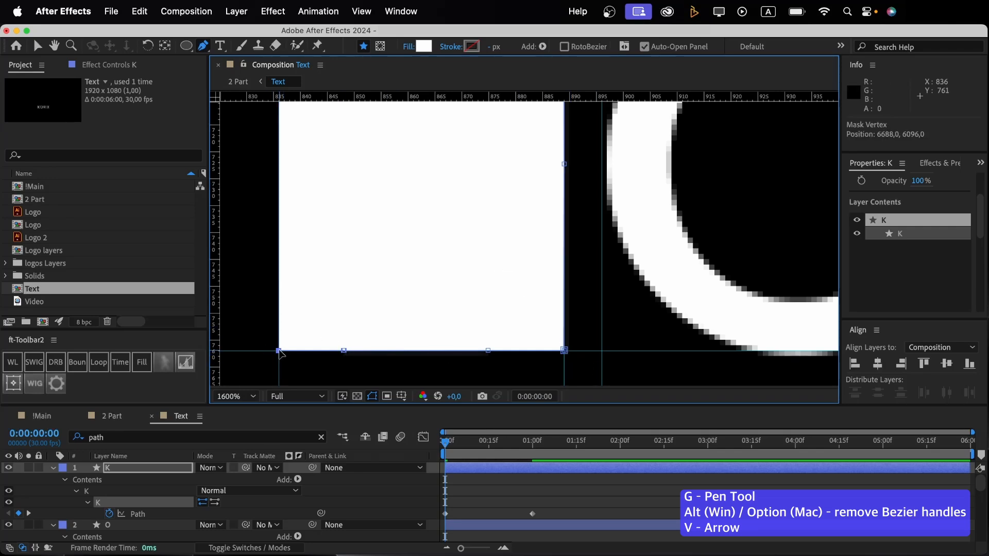
Play the timeline to check the K's morph from block to letter
key("h")
left_click_drag(618, 240, 620, 295)
scroll(620, 295, "down", 1)
key("v")
left_click(354, 501)
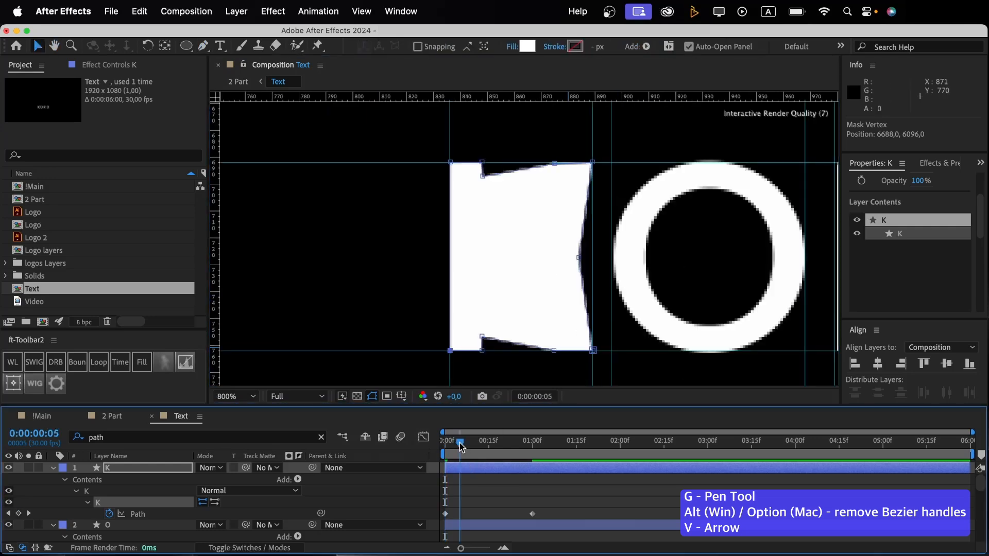
key("space")
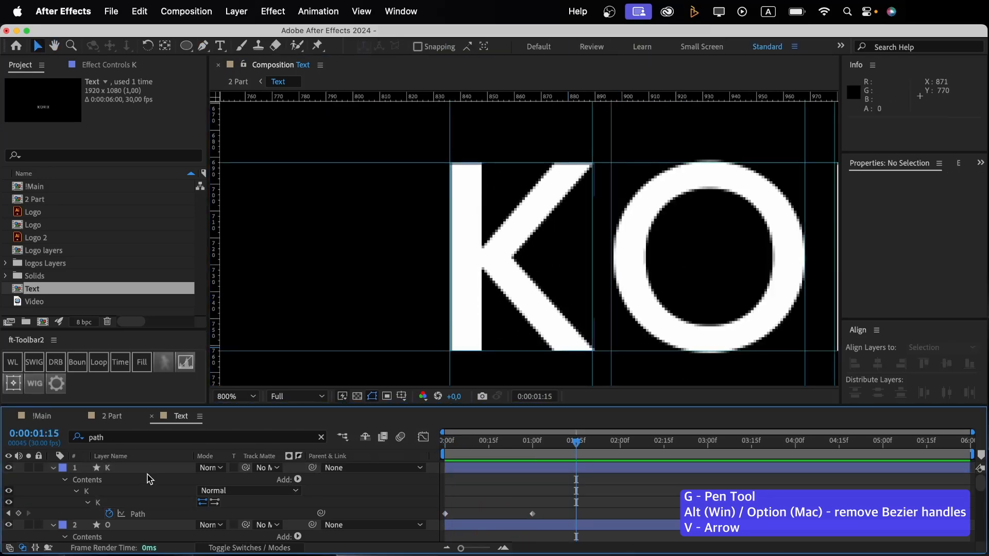
Show only the keyframed Path properties of the K and O layers and return to the first frame
left_click(147, 468)
key("u")
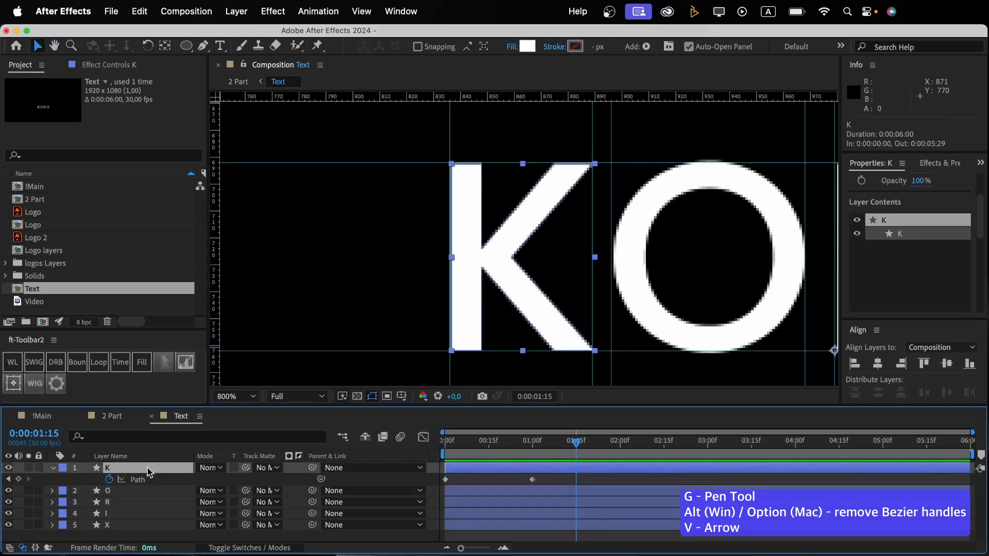
left_click(136, 492)
key("h")
left_click_drag(411, 328, 260, 305)
key("u")
left_click_drag(536, 443, 416, 452)
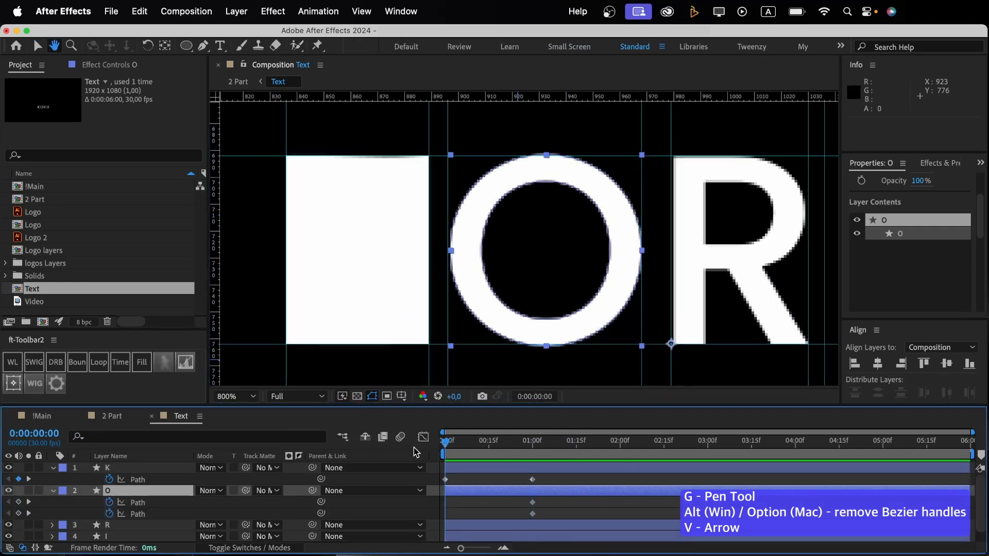
Square off the upper-right corner of the O's outer path along the guides with the Pen tool and straighten its top point
key("v")
left_click(139, 505)
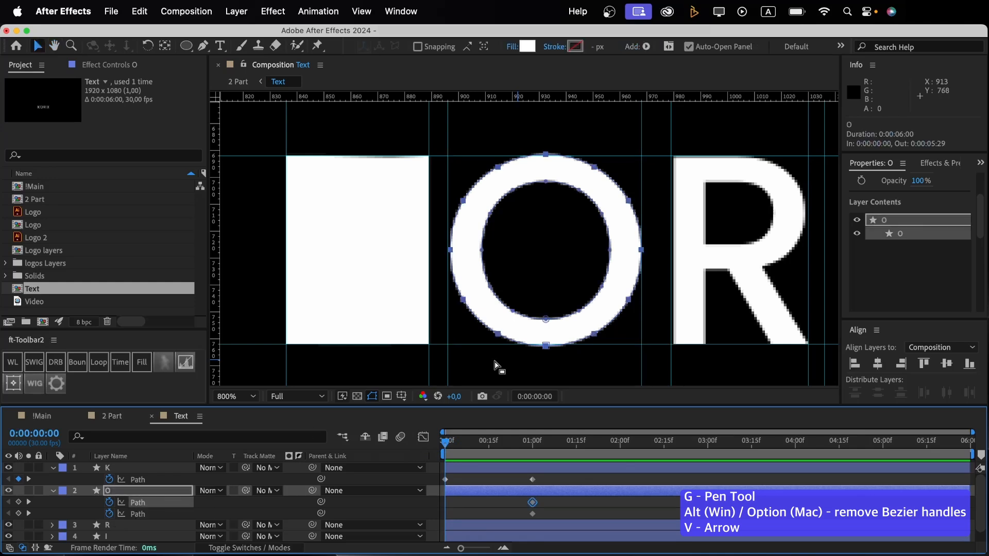
key("g")
scroll(568, 179, "up", 1)
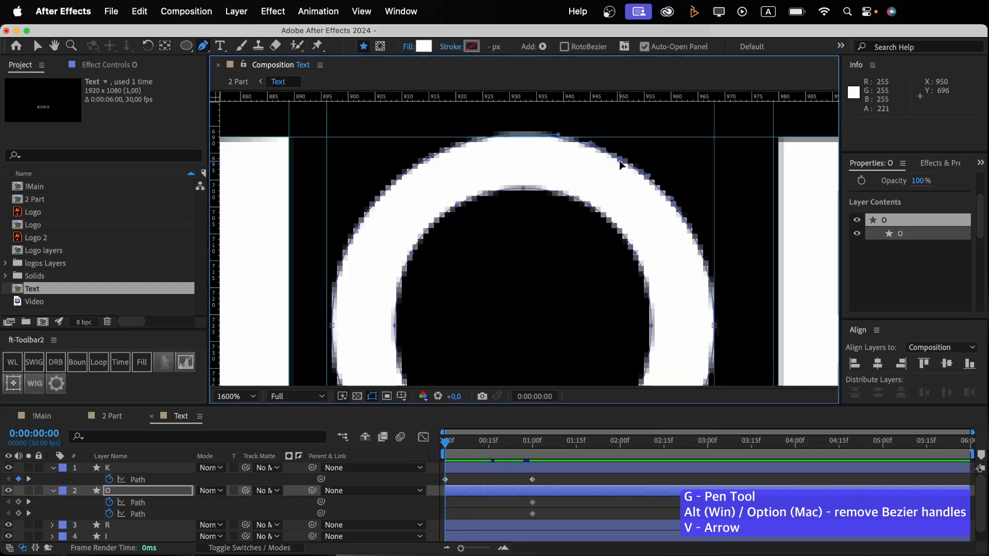
left_click(621, 164)
left_click_drag(690, 228, 714, 217)
left_click_drag(623, 162, 714, 136)
left_click(522, 136, "alt")
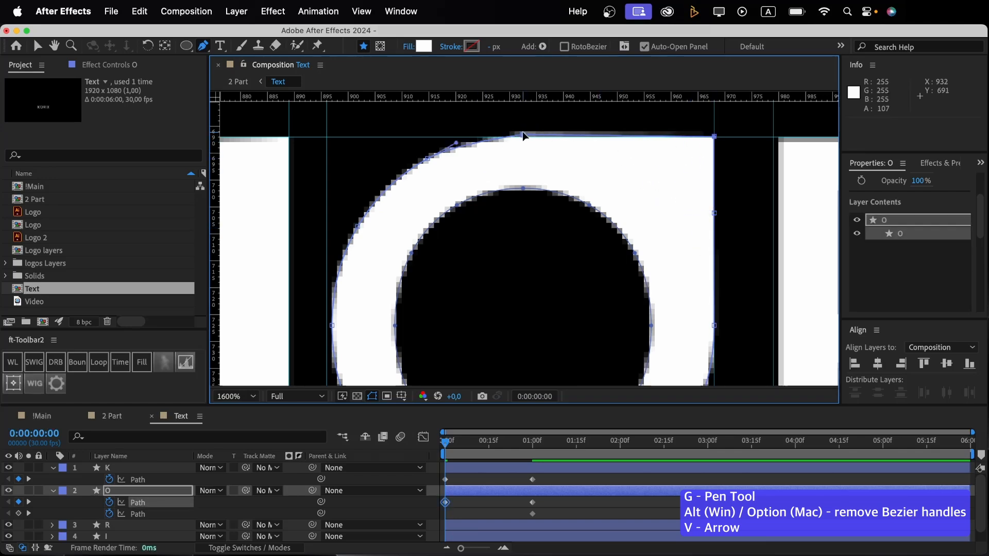
Remove the Bezier handles from the O's upper-left outer points and move them onto the top and left guides
left_click(426, 159, "alt")
left_click_drag(426, 159, 336, 137)
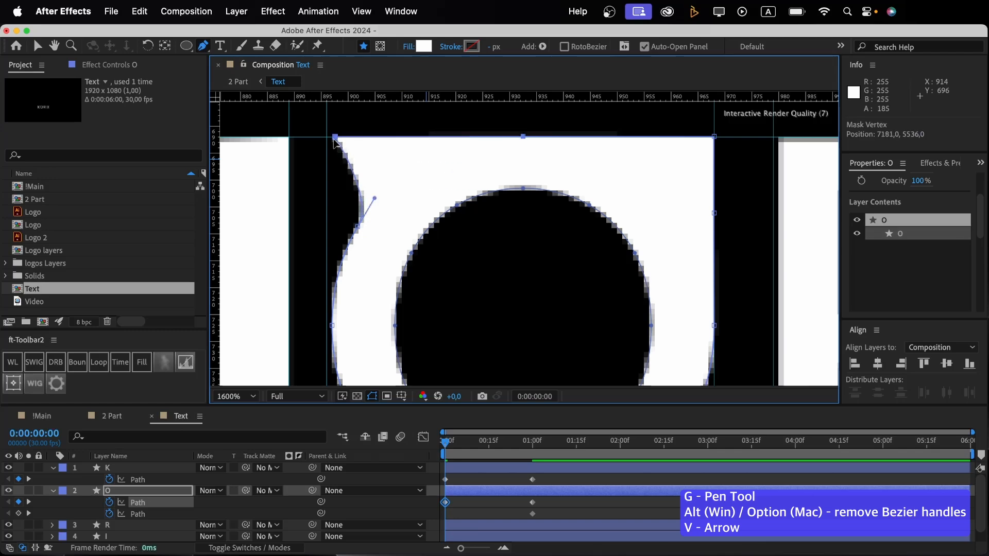
left_click(357, 226, "alt")
left_click_drag(357, 226, 326, 226)
left_click(332, 325, "alt")
left_click_drag(332, 326, 326, 326)
Straighten the lower half of the O's outer path and move its points onto the guides to form square bottom corners
scroll(361, 257, "down", 5)
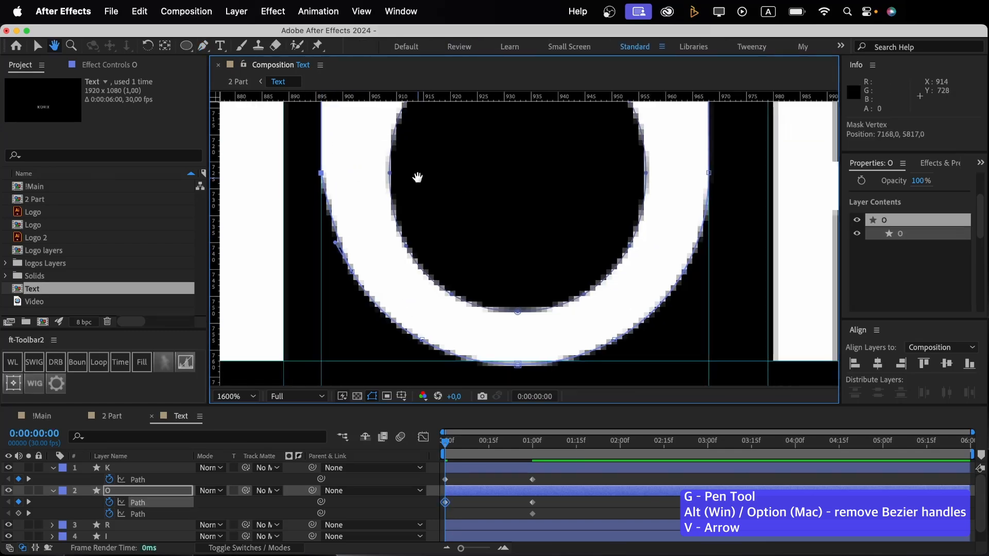
left_click(517, 365, "alt")
left_click(683, 271, "alt")
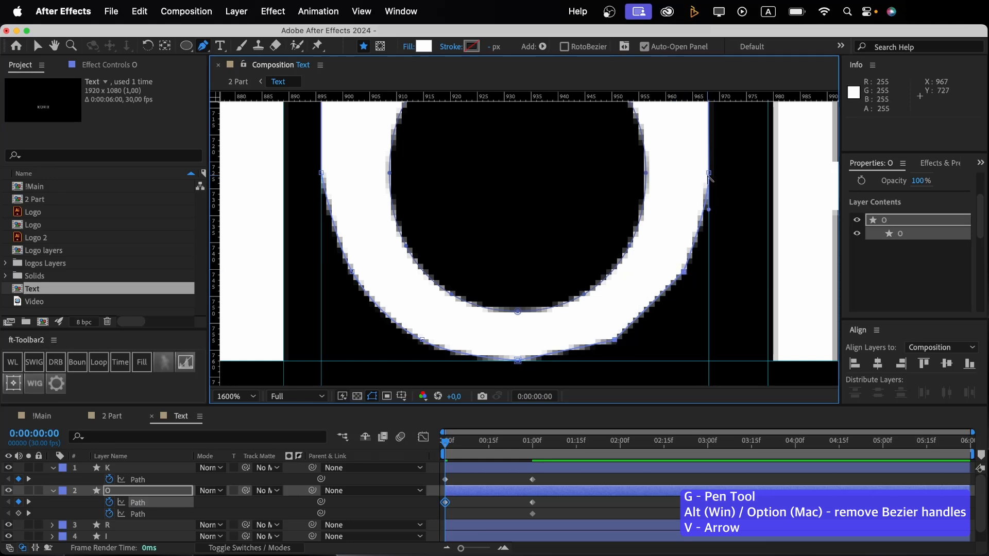
left_click_drag(685, 274, 709, 275)
left_click_drag(615, 340, 709, 360)
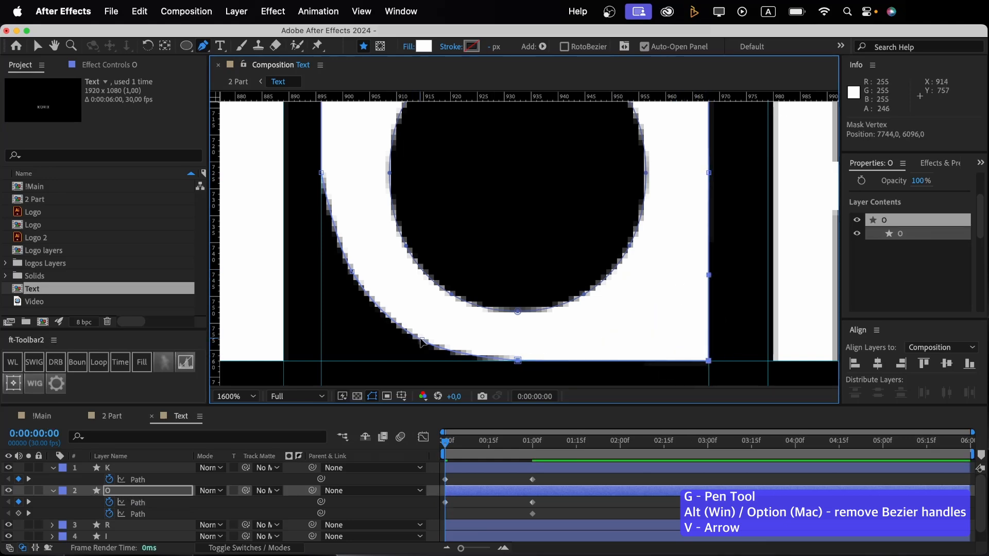
left_click_drag(422, 340, 319, 357)
left_click(319, 357, "alt")
left_click_drag(353, 272, 321, 273)
Remove the Bezier handles from the points of the O's inner path using the Pen tool
key("h")
left_click_drag(481, 176, 447, 243)
key("g")
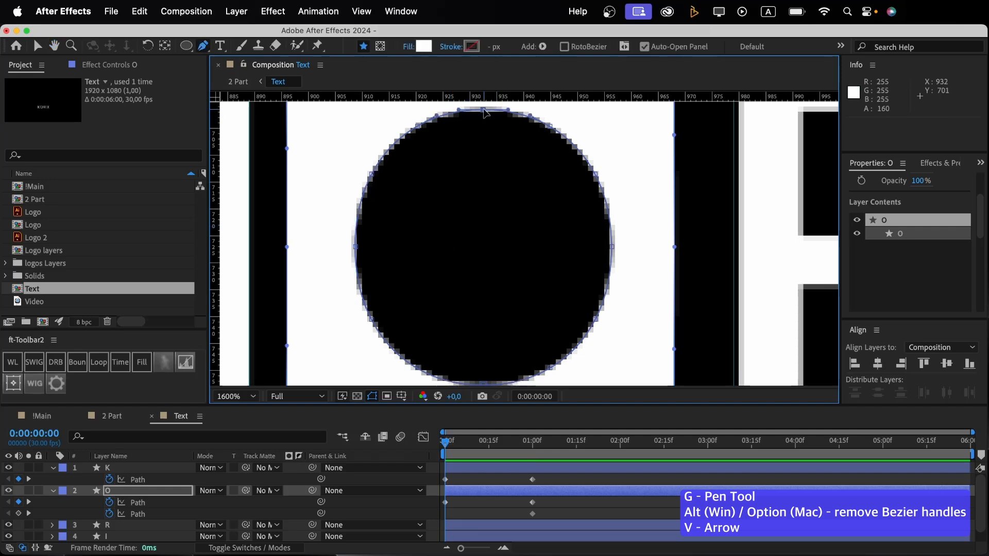
left_click(550, 125, "alt")
left_click(596, 173, "alt")
left_click(612, 247, "alt")
left_click(597, 319, "alt")
left_click(550, 368, "alt")
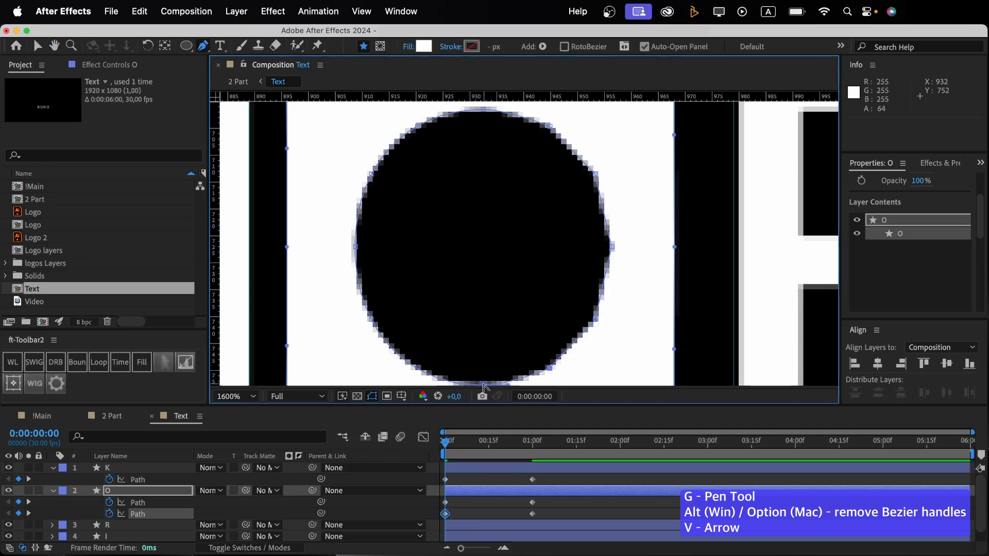
left_click(484, 383, "alt")
left_click(416, 367, "alt")
left_click(356, 247, "alt")
left_click(372, 174, "alt")
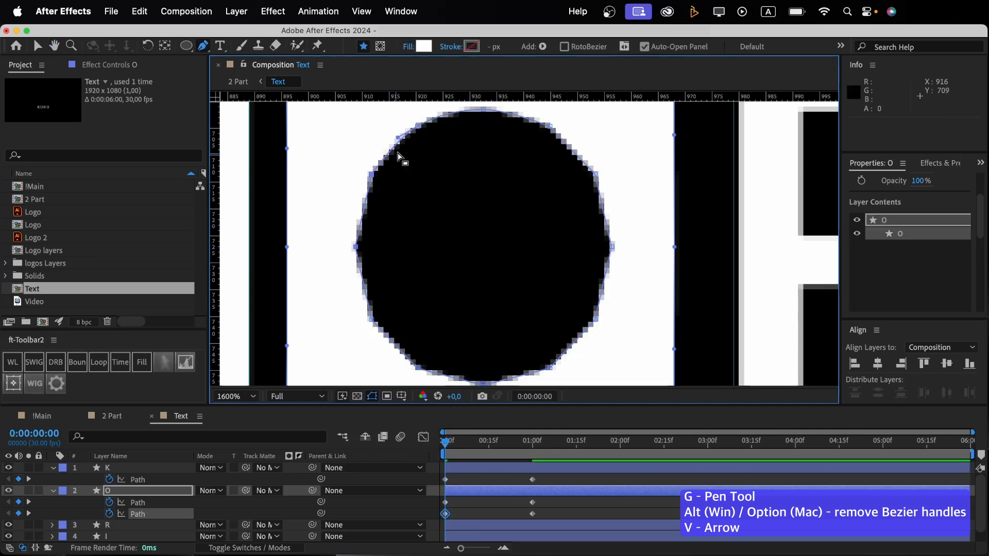
left_click(483, 110, "alt")
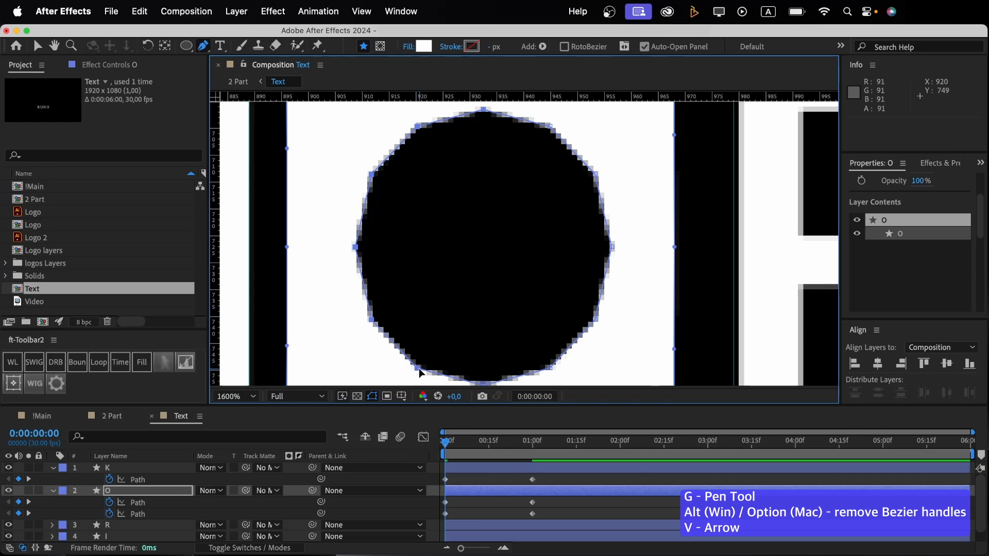
Nudge the points on the left side of the O's inner path rightward to about the letter's centre
key("Right")
key("Right")
key("Right")
key("Right")
key("Right")
key("Right")
key("Right")
key("Right")
key("Right")
key("Right")
key("Right")
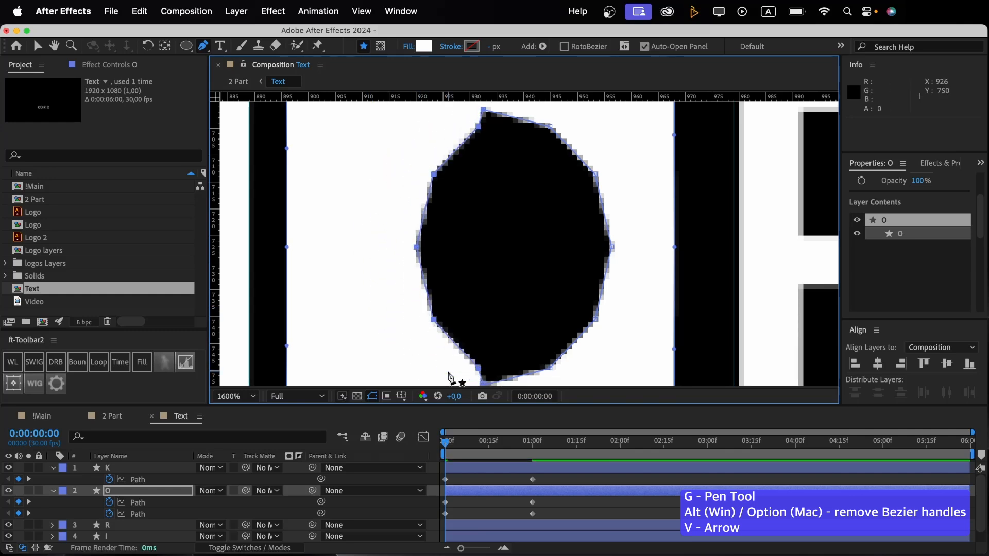
key("Right")
key("Right")
key("Right")
key("Right")
key("Right")
key("Right")
key("Right")
key("Right")
key("Right")
key("Right")
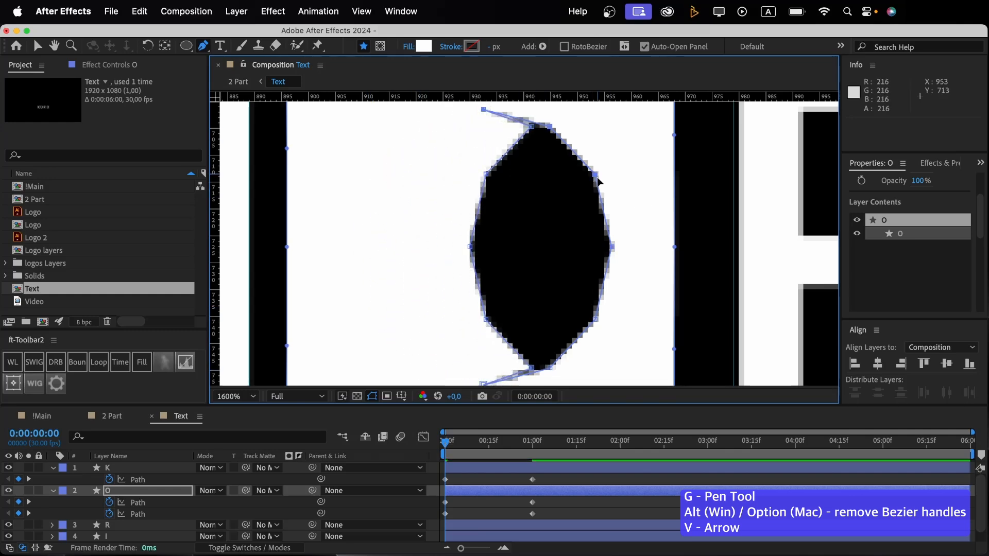
Nudge the points on the right side of the O's inner path leftward past the opposite side until the hole closes
key("Left")
key("Left")
key("Left")
key("Left")
key("Left")
key("Left")
key("Left")
key("Left")
key("Left")
key("Left")
key("Left")
key("Left")
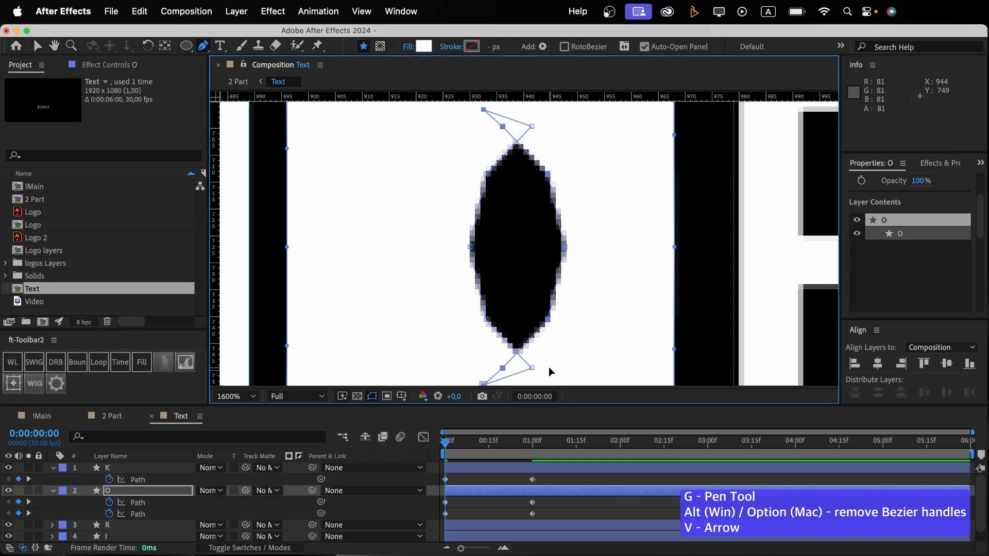
key("Left")
key("Left")
key("Left")
key("Left")
key("Left")
key("Left")
key("Left")
key("Left")
key("Left")
key("Left")
key("Left")
key("Left")
key("Left")
key("Left")
key("Left")
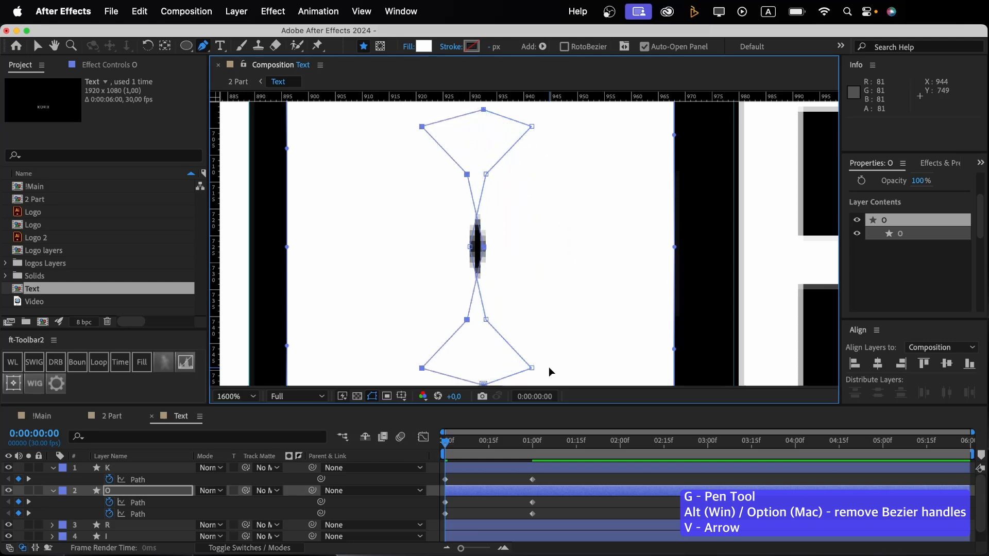
key("Left")
Select the O's inner points nearest the letter's right side and nudge them slightly to the right
left_click(532, 127)
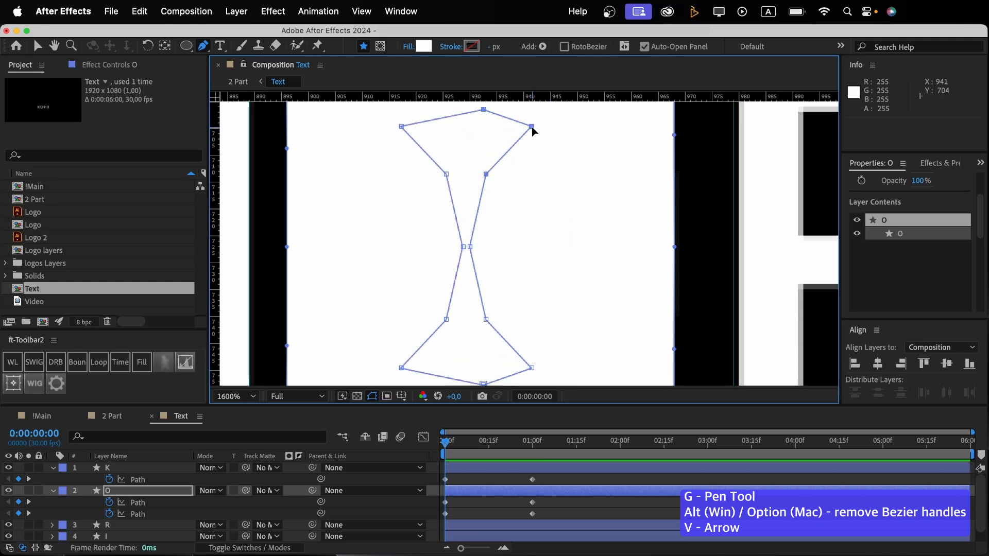
key("Right")
key("Right")
key("Right")
key("Right")
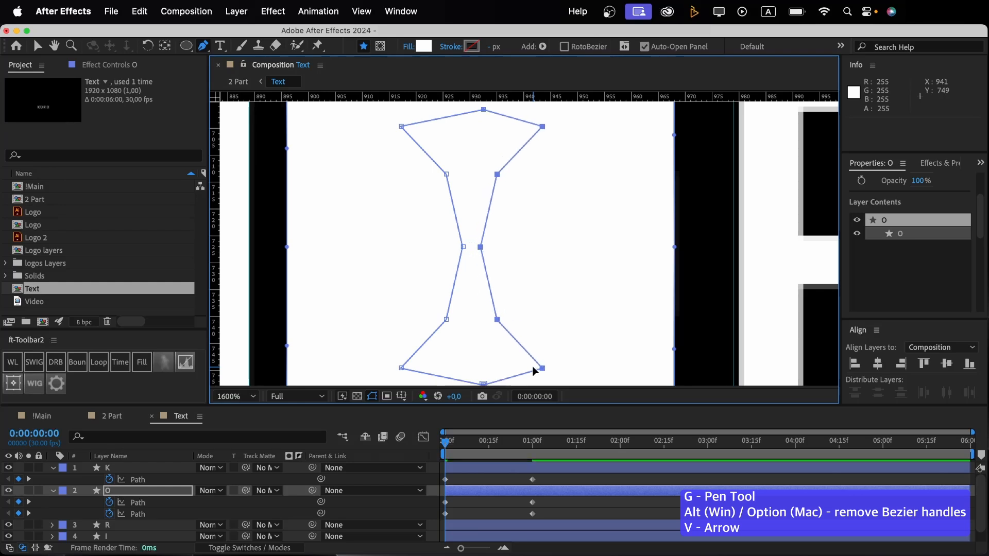
Play the timeline from the start to check the O's morph from block to letter
key("space")
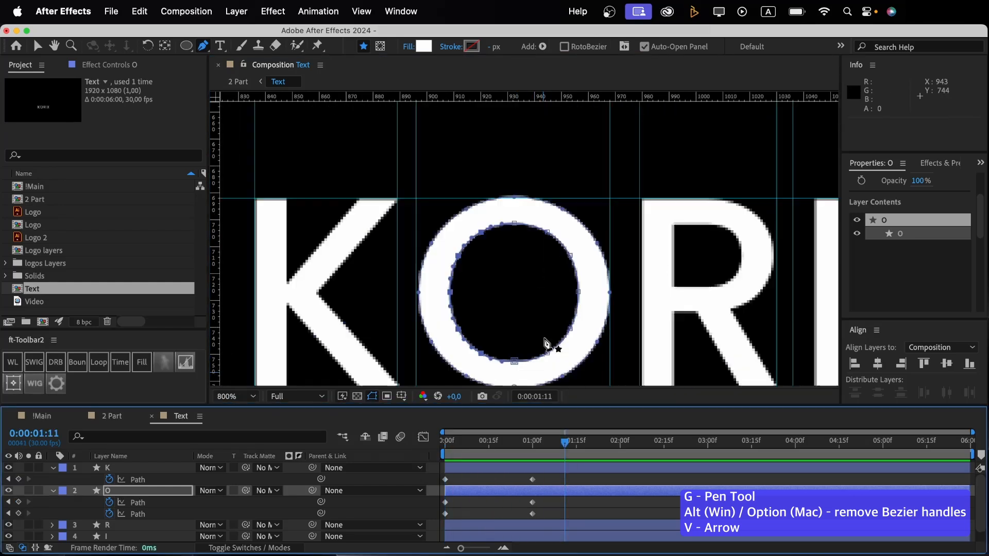
left_click_drag(565, 442, 360, 451)
key("space")
key("space")
key("space")
Align the vertical guides with the R's left and right edges and reveal the R layer's keyframed Path properties
left_click_drag(664, 343, 432, 311)
scroll(423, 217, "up", 1)
key("v")
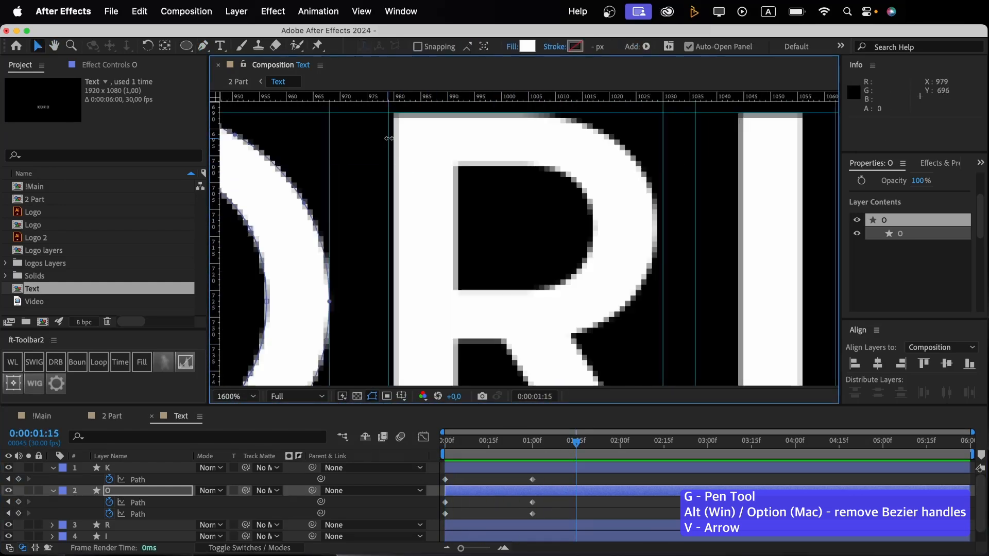
left_click(144, 526)
key("u")
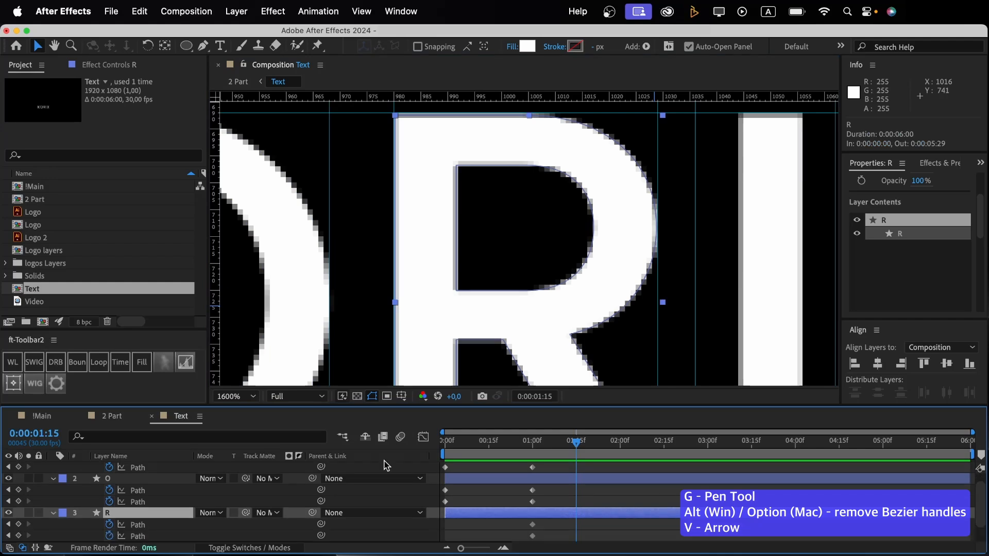
At the first frame, fit the R's upper-left outline to the guides and remove the Bezier handles along its outer curve
key("Home")
key("g")
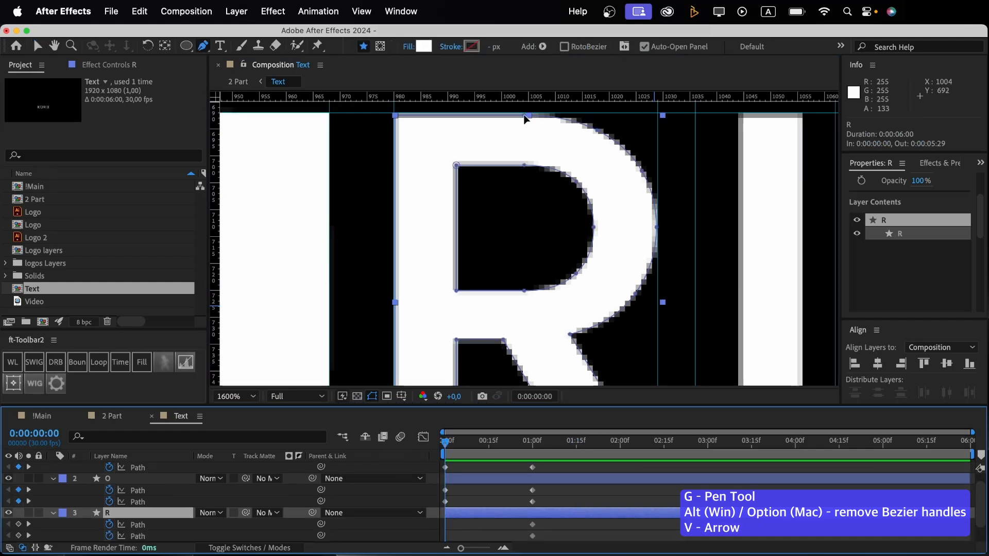
scroll(524, 116, "up", 1)
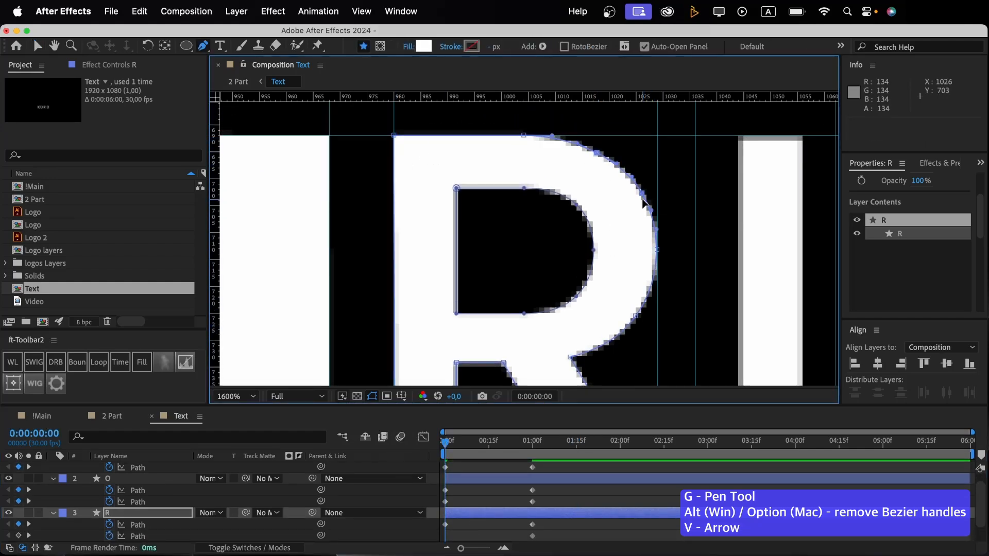
left_click(649, 311, "alt")
left_click(644, 194, "alt")
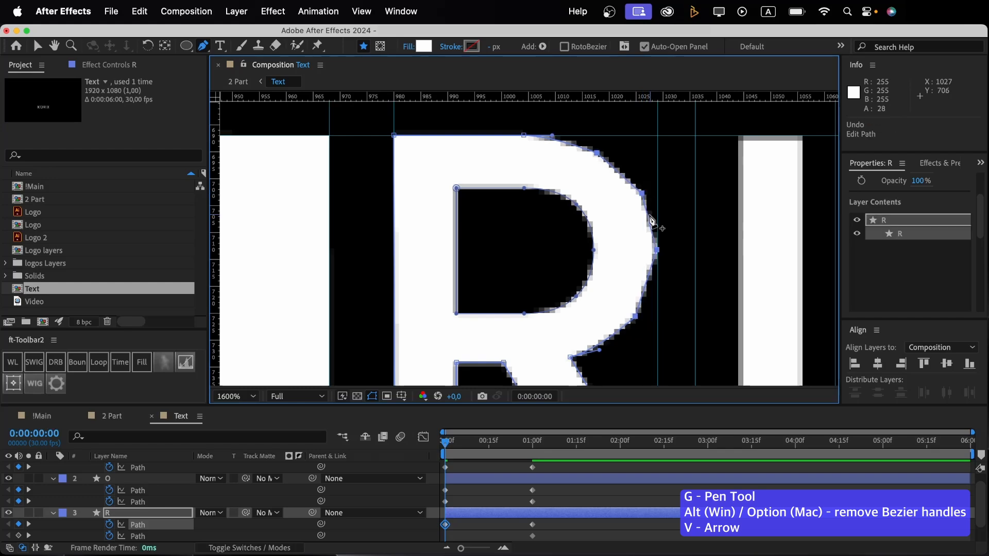
left_click(605, 511)
Move the points of the R's outer bowl and waist onto the right guide, with a square upper-right corner
left_click_drag(642, 194, 658, 193)
left_click_drag(596, 153, 658, 136)
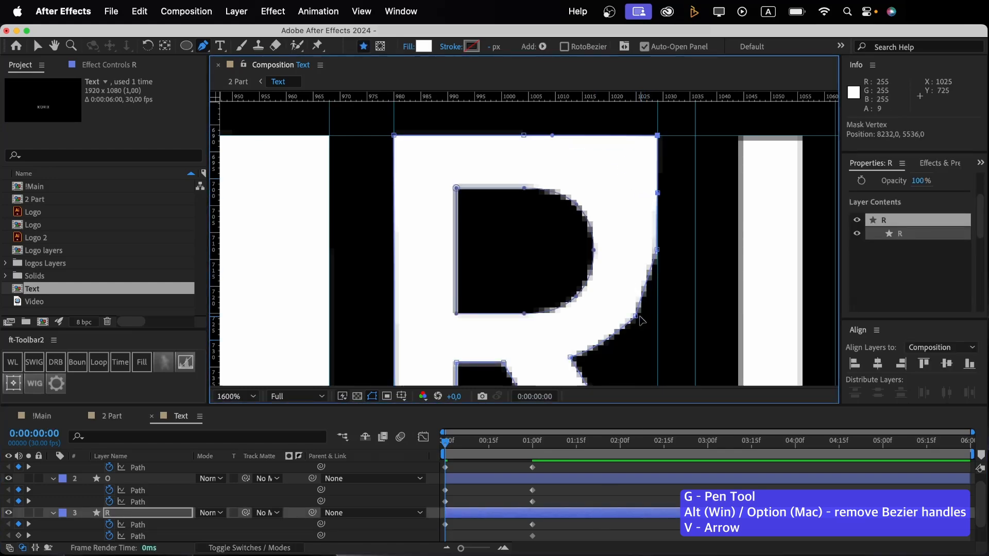
left_click_drag(635, 316, 658, 317)
left_click_drag(569, 358, 657, 362)
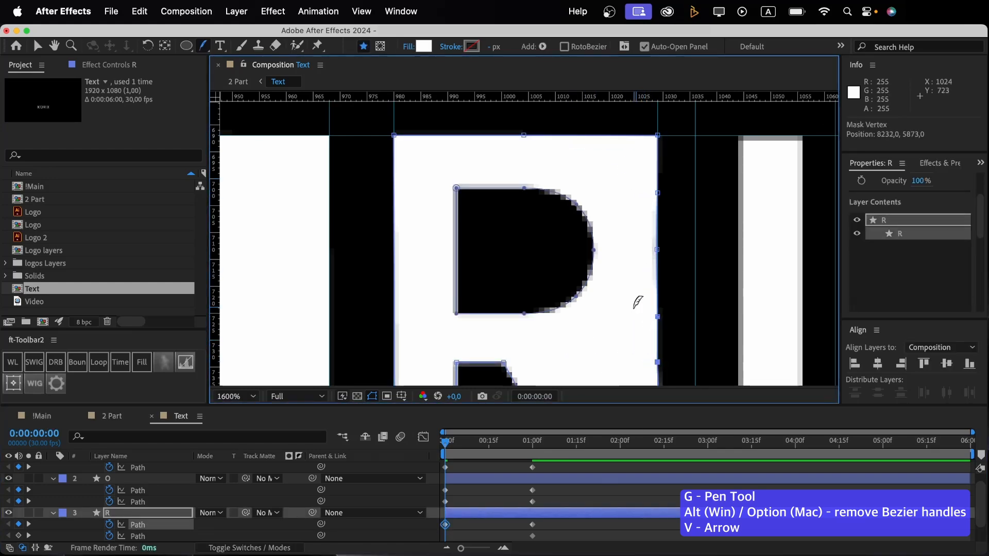
Pull the points of the notch between the R's stem and leg down onto the baseline guide to square off its bottom
left_click_drag(648, 319, 623, 143)
left_click_drag(583, 327, 510, 327)
left_click_drag(449, 179, 449, 328)
left_click_drag(388, 329, 386, 328)
left_click_drag(509, 185, 489, 346)
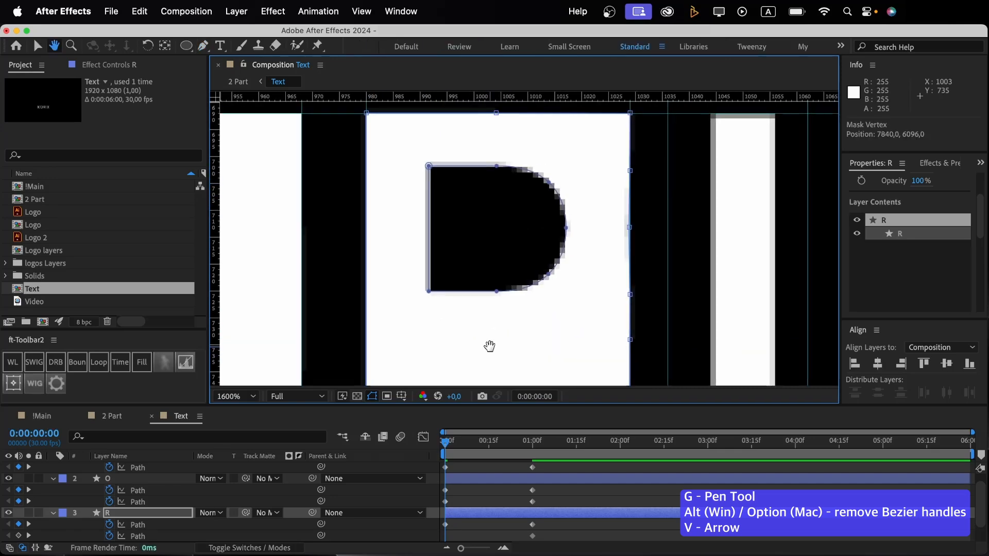
Close the R's inner hole by moving its straight side and its curved side past each other, and preview the result
key("g")
left_click_drag(428, 292, 484, 292)
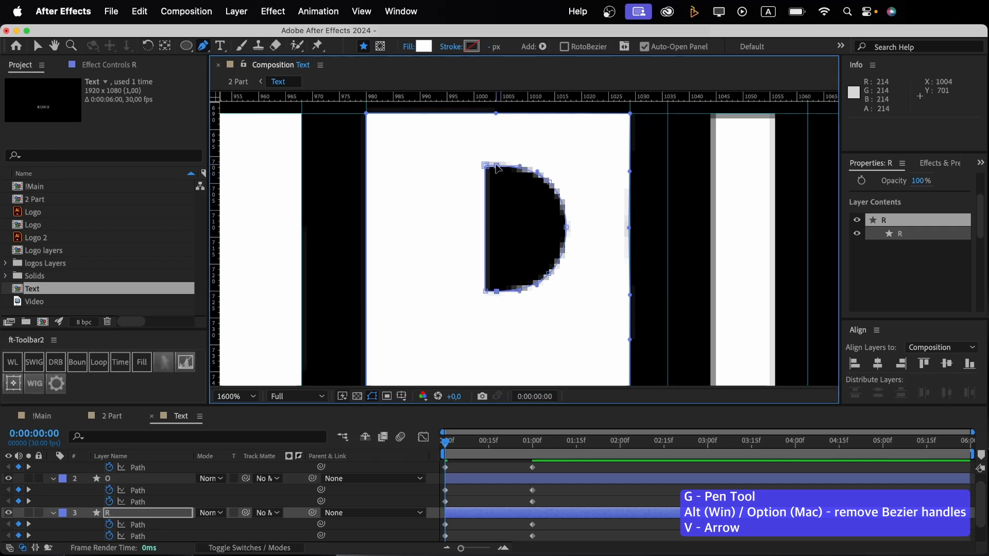
left_click_drag(551, 279, 470, 280)
key("super+z")
key("super+shift+z")
key("space")
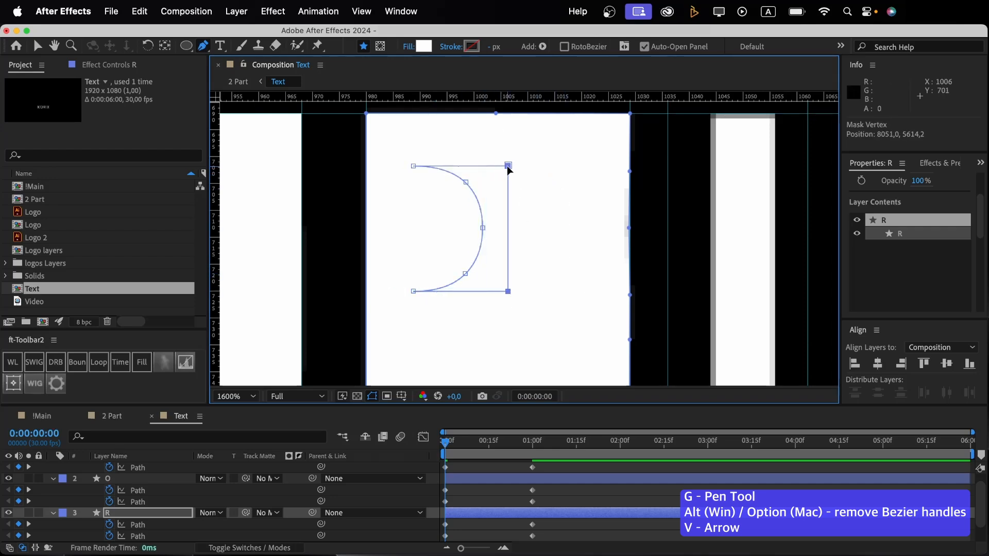
Reveal the I layer's keyframed Path property and return to the first frame
key("h")
scroll(466, 294, "down", 1)
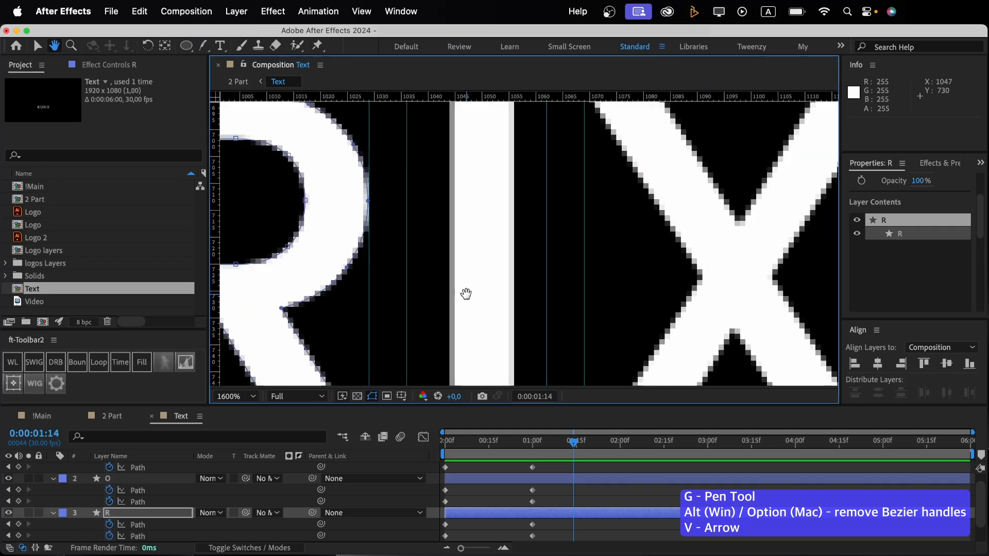
left_click_drag(466, 293, 493, 307)
scroll(467, 539, "down", 2)
left_click(467, 525)
key("u")
key("Home")
scroll(467, 179, "up", 1)
scroll(467, 180, "down", 1)
scroll(467, 179, "up", 1)
Widen the I into a solid block by moving its four corner points onto its vertical guides, and play the morph
key("g")
left_click_drag(485, 267, 484, 378)
left_click_drag(510, 194, 543, 194)
left_click_drag(450, 194, 403, 194)
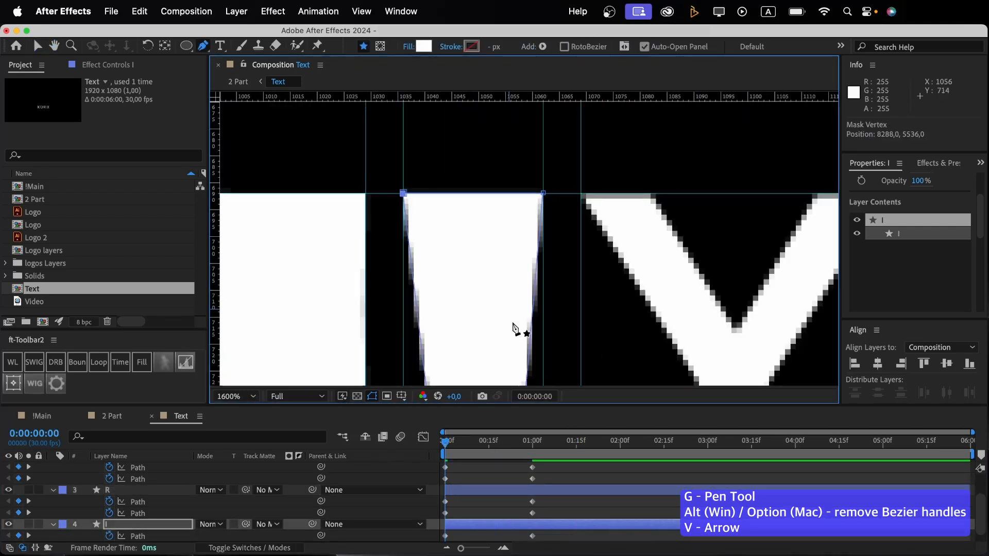
left_click_drag(511, 323, 512, 115)
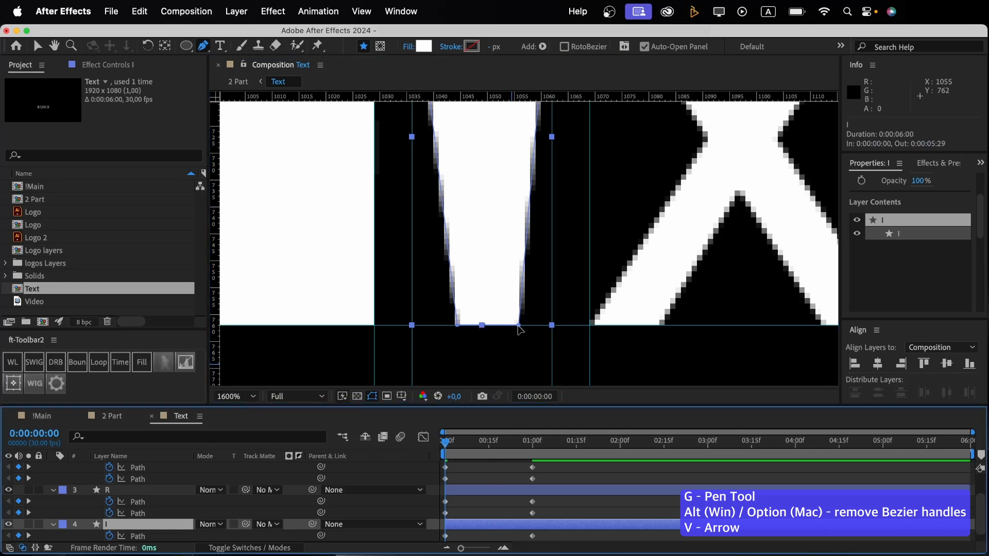
left_click_drag(518, 326, 552, 325)
left_click_drag(458, 326, 412, 325)
key("space")
key("space")
Reveal the X layer's keyframed Path property and return to the first frame with the X in view
left_click_drag(699, 275, 460, 478)
scroll(524, 470, "down", 1)
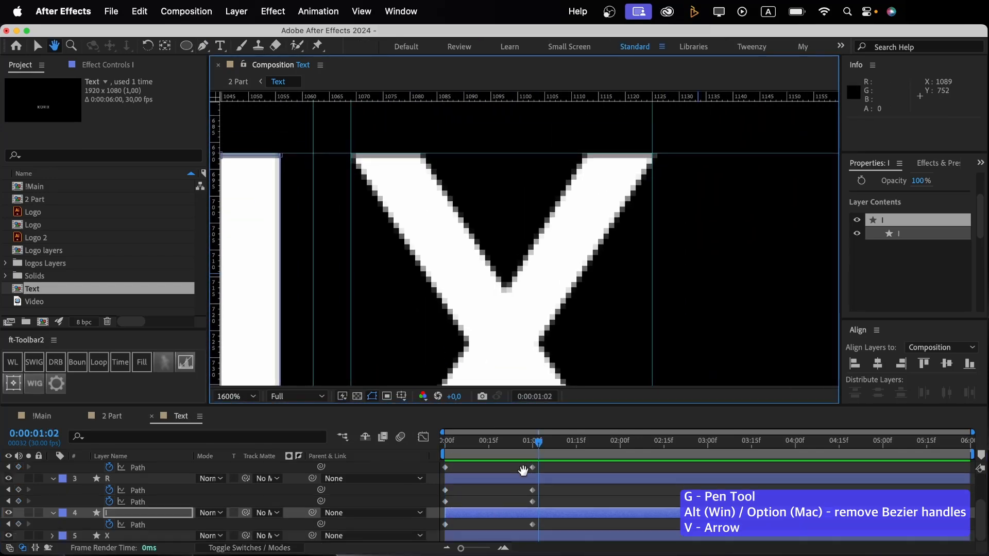
key("v")
left_click(503, 540)
key("u")
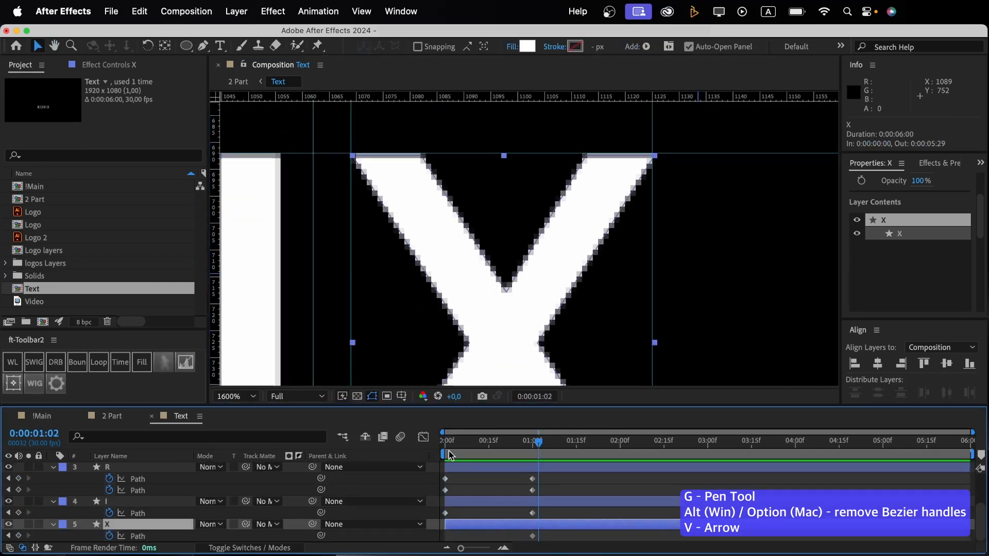
key("Home")
key("h")
left_click_drag(568, 256, 570, 284)
Raise the X's upper notch to the top guide, fit its upper corners to the guides and move both waist points onto the side guides
key("g")
left_click_drag(508, 318, 517, 195)
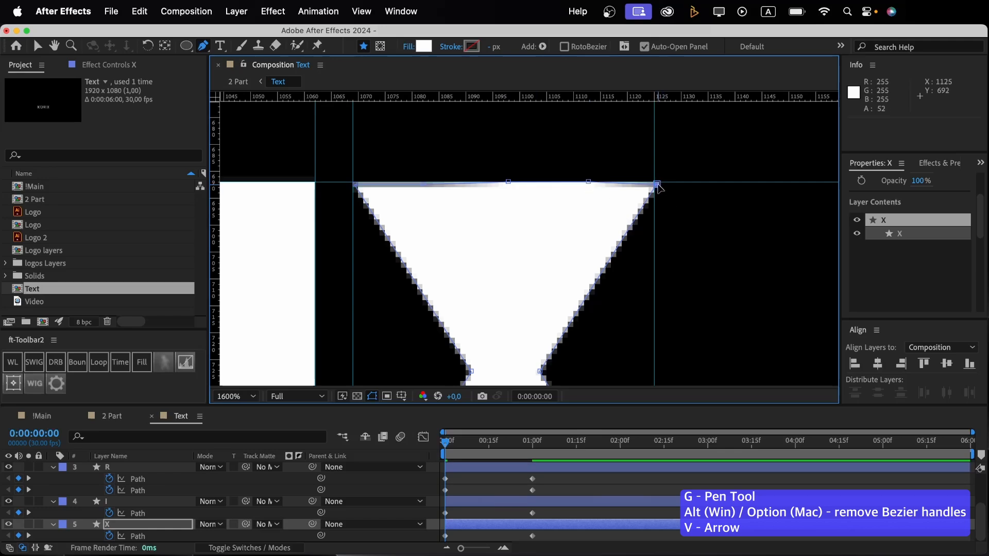
left_click(655, 182)
left_click(422, 182)
left_click_drag(470, 371, 353, 375)
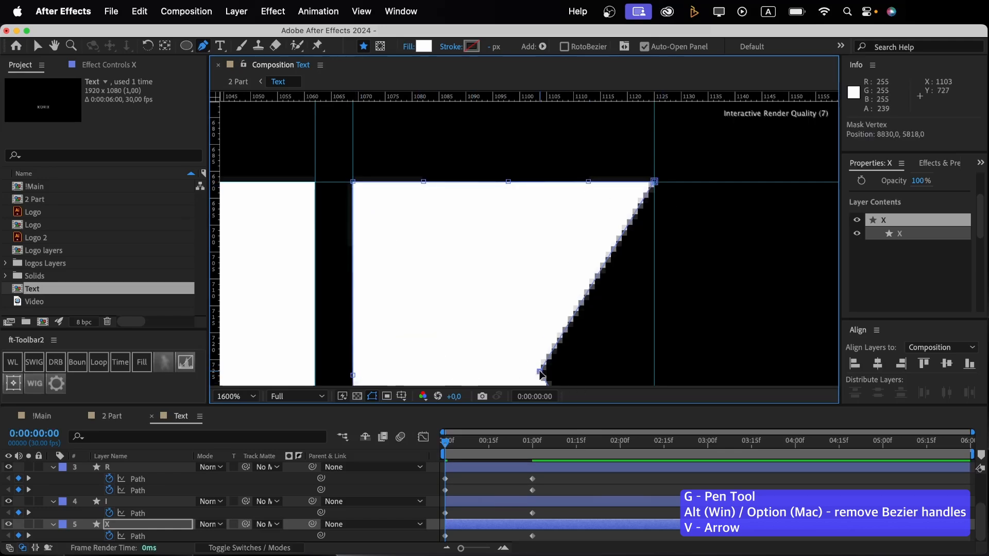
left_click_drag(540, 371, 654, 372)
Lower the X's bottom notch to the baseline guide and fit its lower corners to the guides, undoing any stray new path
key("space")
left_click_drag(530, 349, 527, 127)
left_click_drag(500, 203, 502, 336)
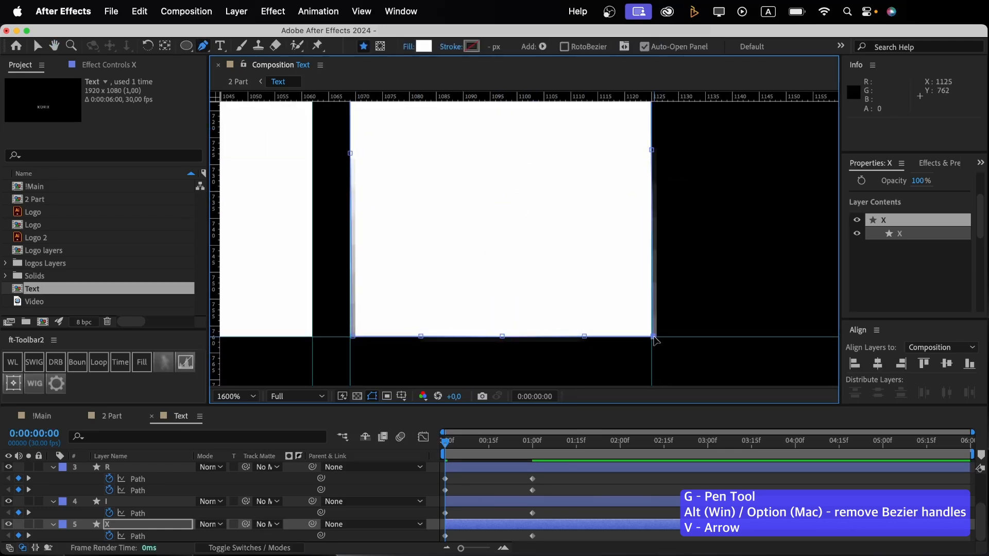
left_click_drag(655, 337, 651, 336)
left_click(354, 339)
key("super+z")
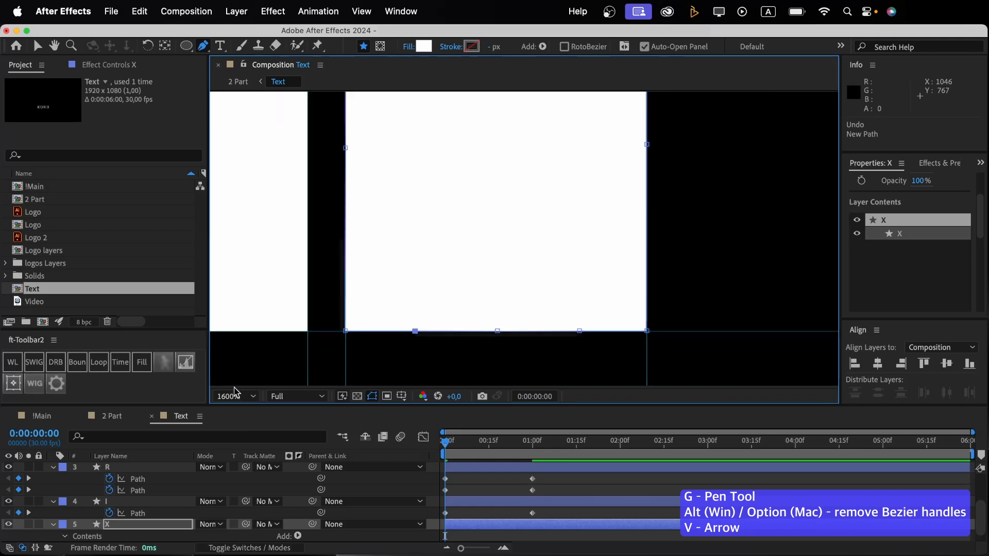
Frame the whole word at 200% and play the timeline to check all letters morphing from blocks
left_click(236, 397)
left_click(257, 157)
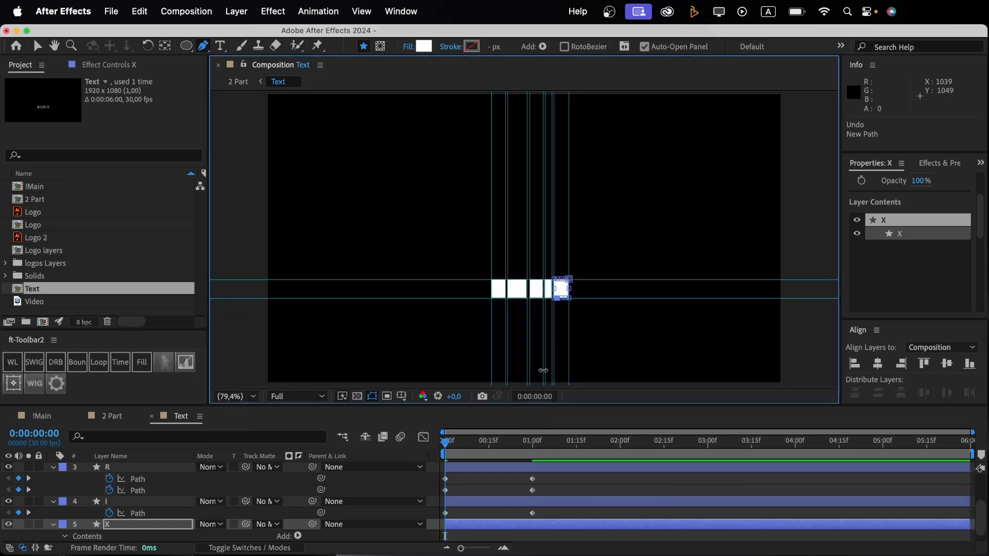
scroll(539, 334, "up", 3)
left_click(542, 484)
key("space")
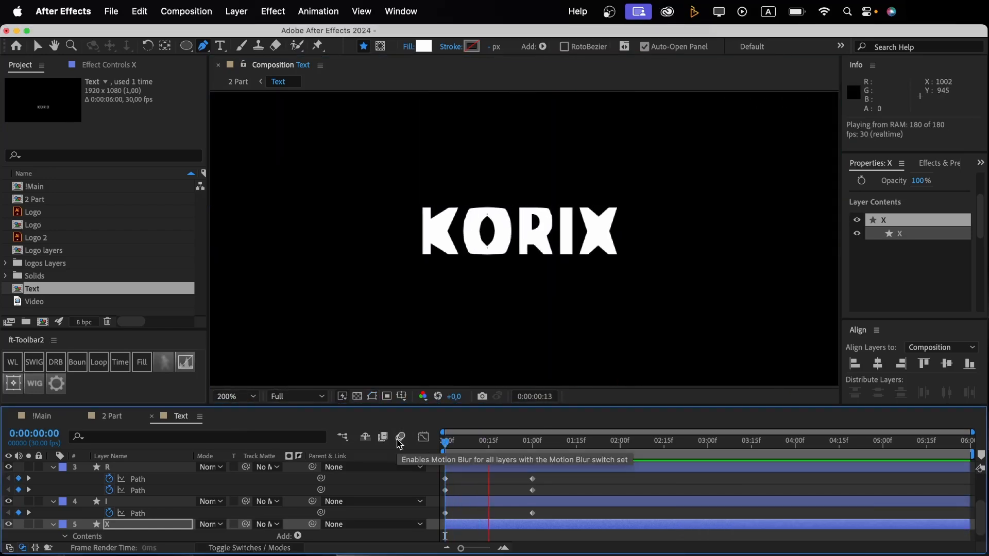
key("space")
Apply Easy Ease to the Path keyframes of all five letter layers
key("F9")
key("super+a")
scroll(567, 505, "down", 2)
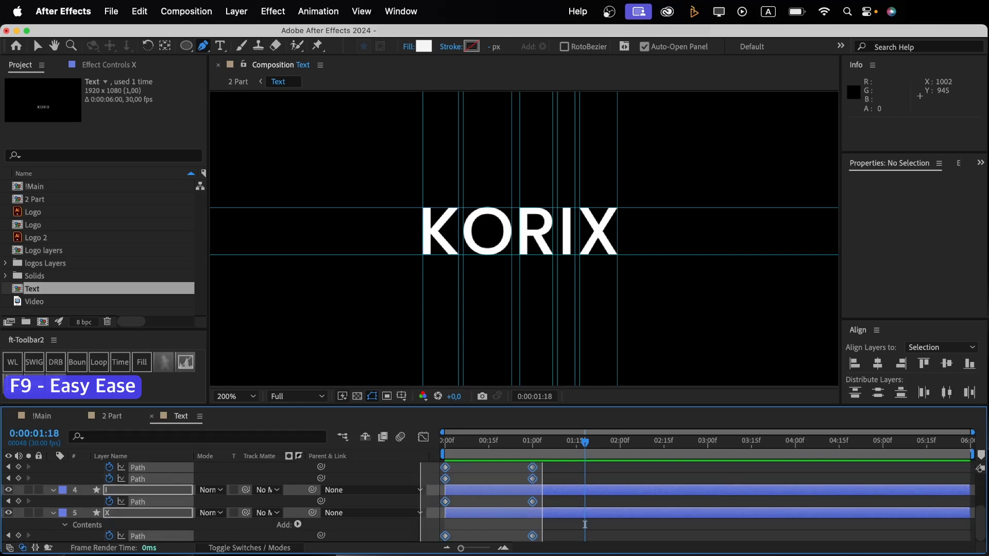
key("F9")
Reshape the letters' Path speed curve in the Graph Editor so it peaks right at the start and slows gradually, and preview it
left_click(423, 437)
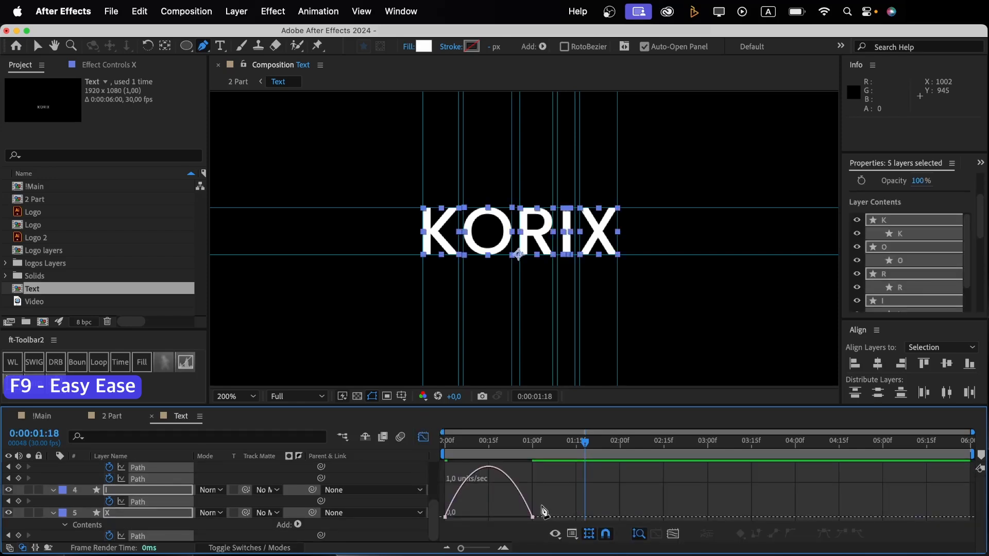
left_click_drag(527, 520, 443, 512)
key("space")
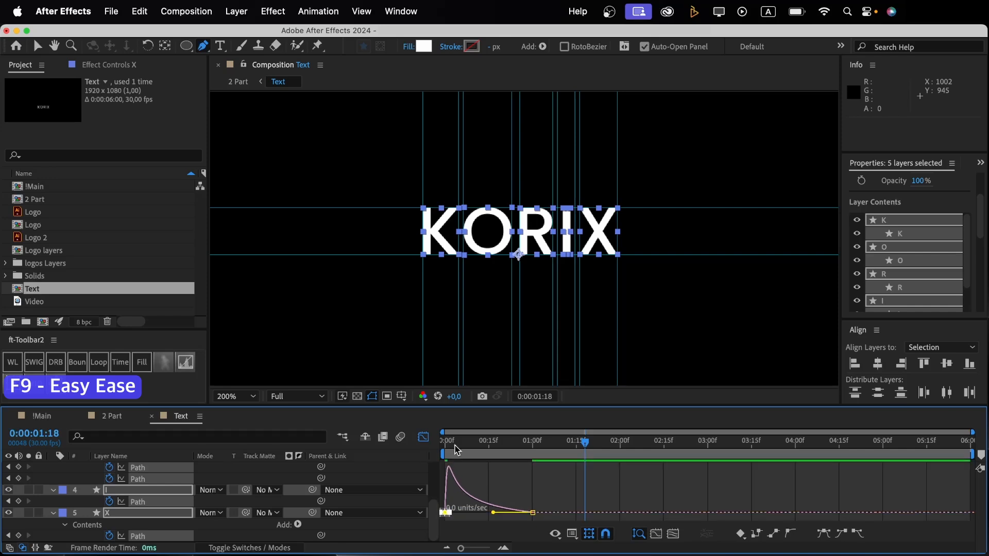
left_click(424, 437)
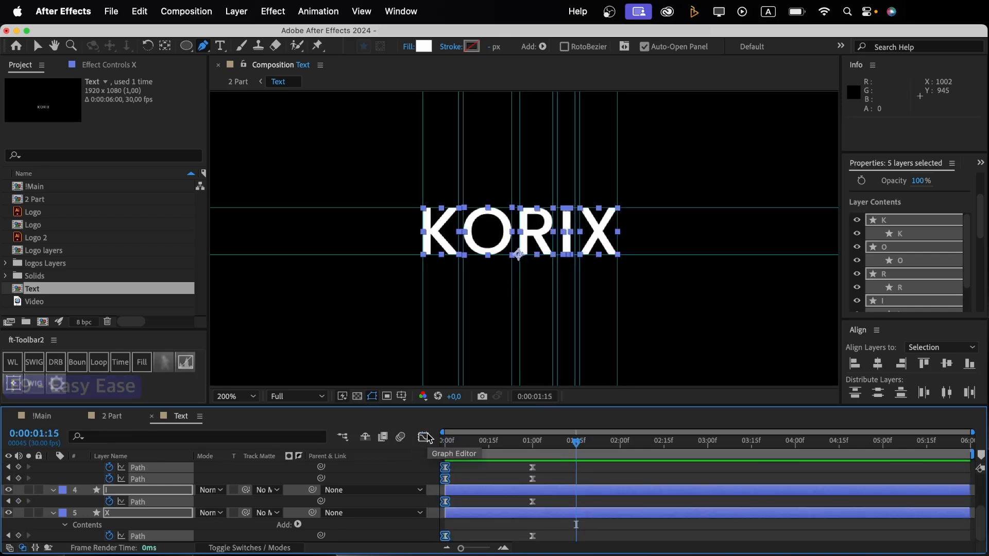
Keyframe the Position of all five letter layers at 0:00:01:15, and centre the letters horizontally in the composition at the first frame
key("p")
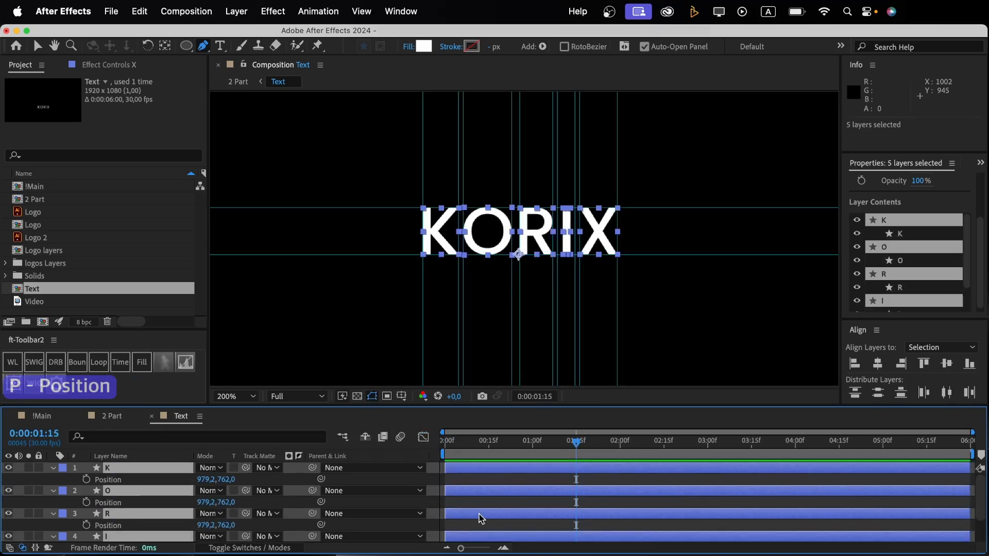
left_click(86, 479)
key("Home")
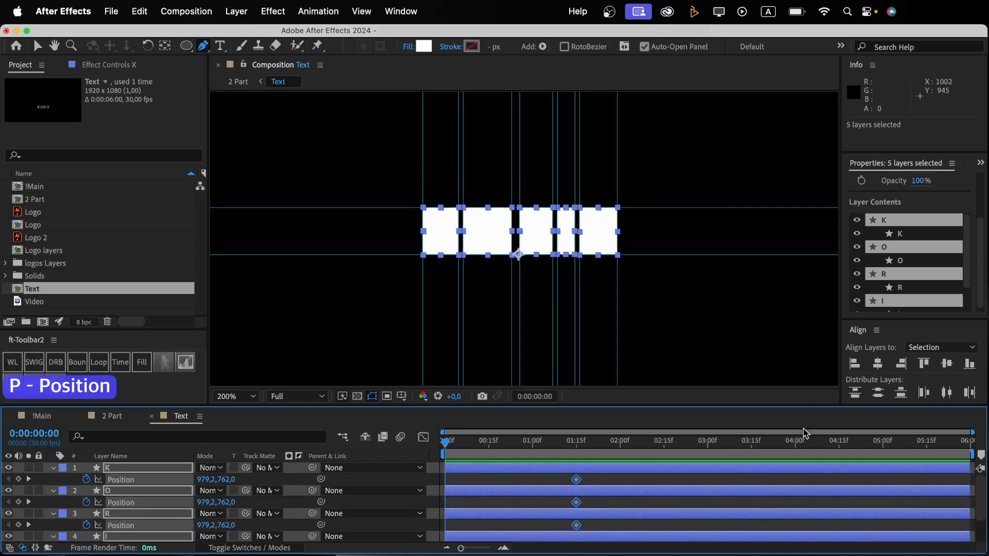
left_click(880, 362)
key("space")
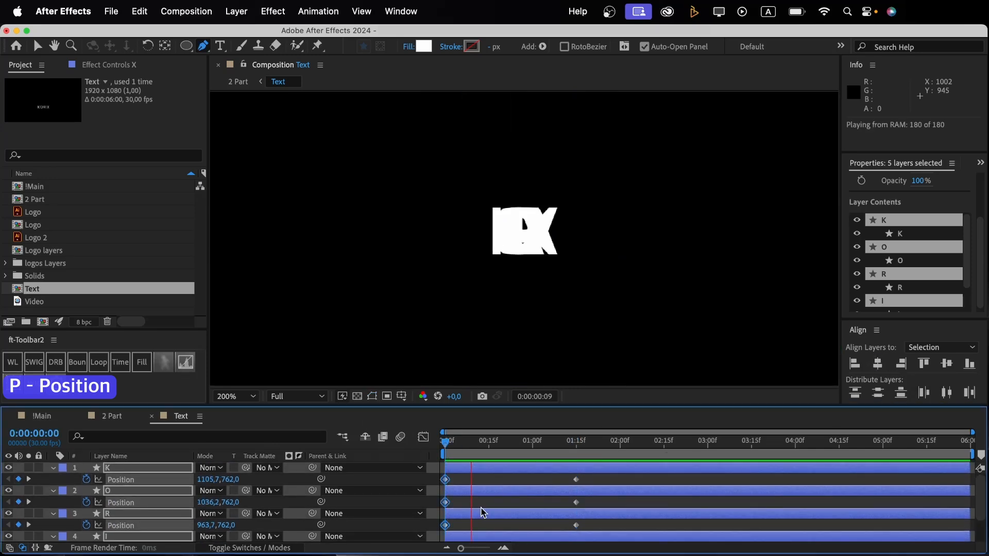
Apply Easy Ease to all Position keyframes of the five letter layers
left_click_drag(584, 479, 439, 541)
scroll(489, 474, "down", 1)
key("F9")
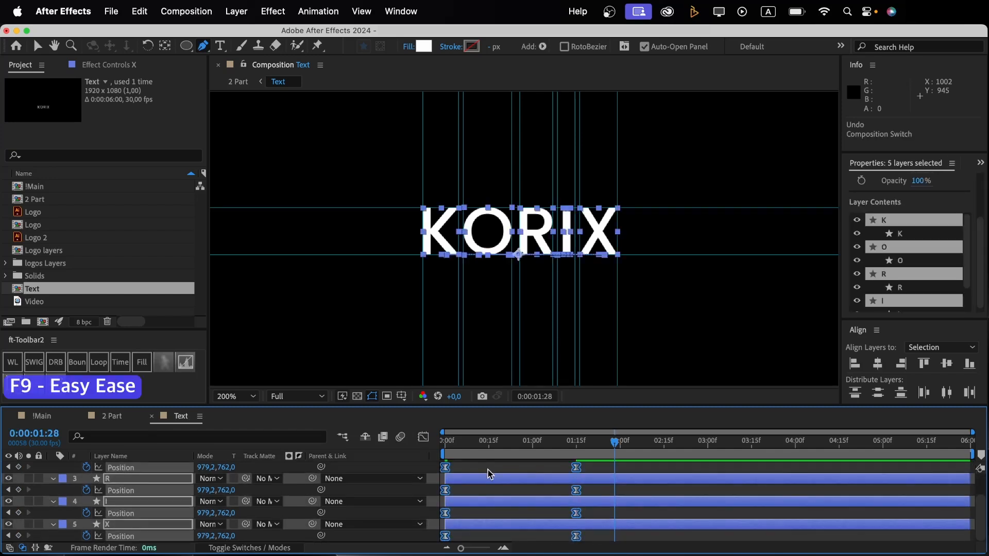
Skew the Position speed curves in the Graph Editor to peak at the start and slow gradually, and play the result
left_click(424, 439)
left_click_drag(558, 515, 530, 514)
left_click_drag(470, 514, 449, 513)
key("Home")
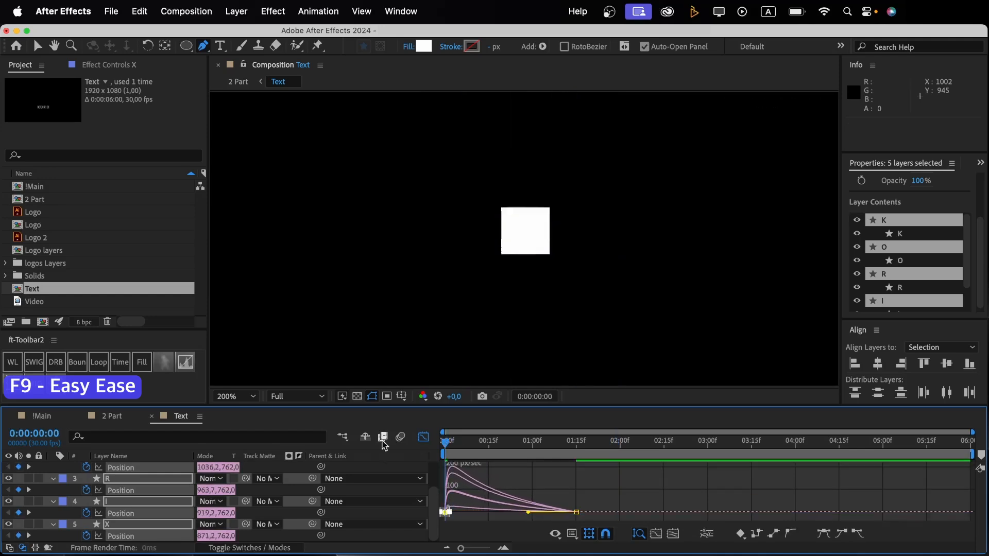
key("space")
key("space")
key("shift+F3")
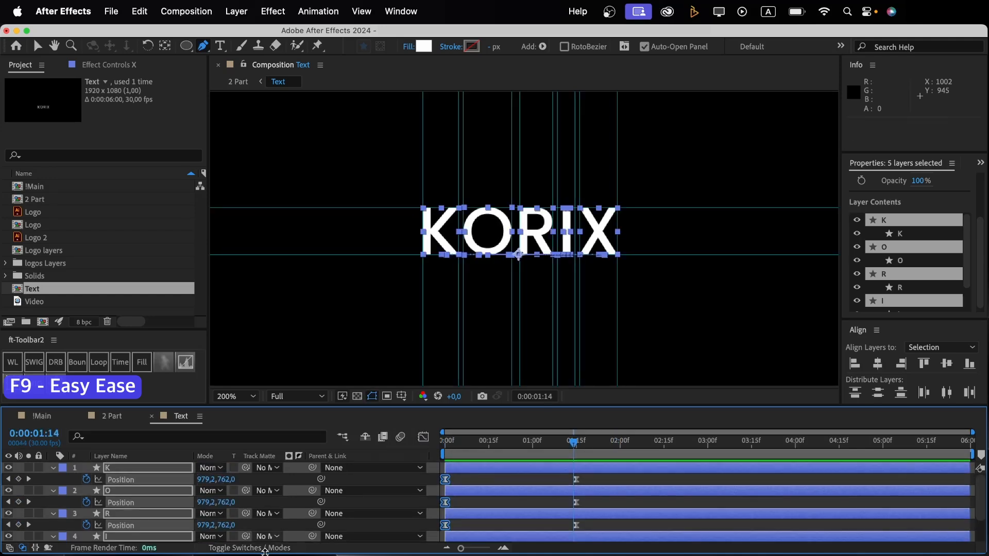
Enable motion blur for the five letter layers and the composition, and play the text reveal with the whole frame in view
left_click(263, 549)
scroll(255, 470, "down", 2)
left_click(236, 397)
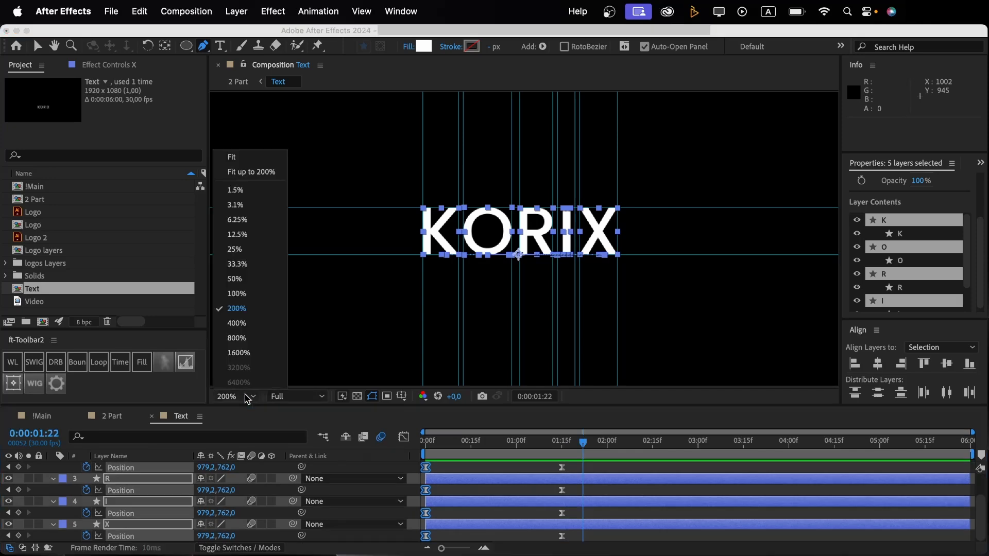
left_click(231, 172)
left_click(486, 493)
key("Home")
key("space")
key("space")
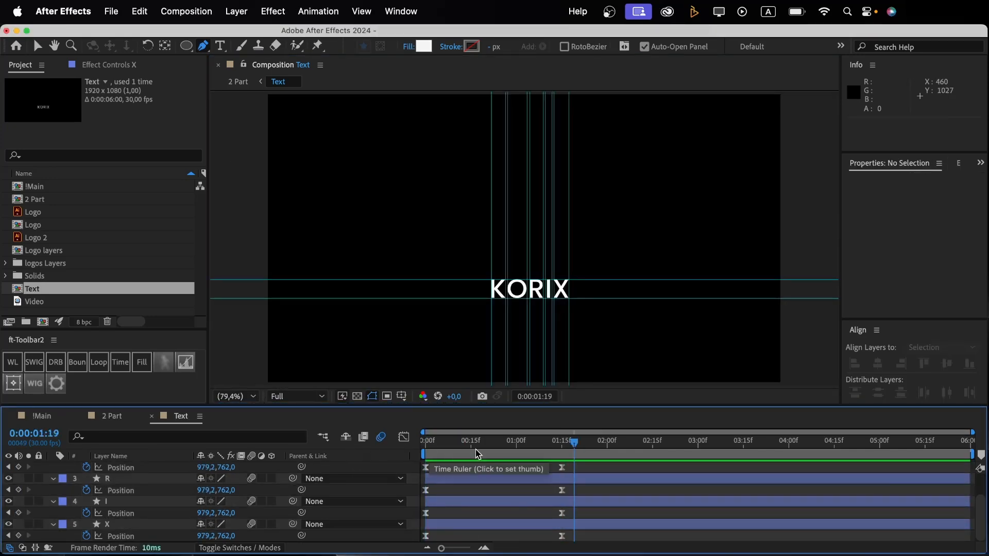
Remove the guides from the Text composition and preview the reveal
key("v")
left_click_drag(373, 279, 399, 20)
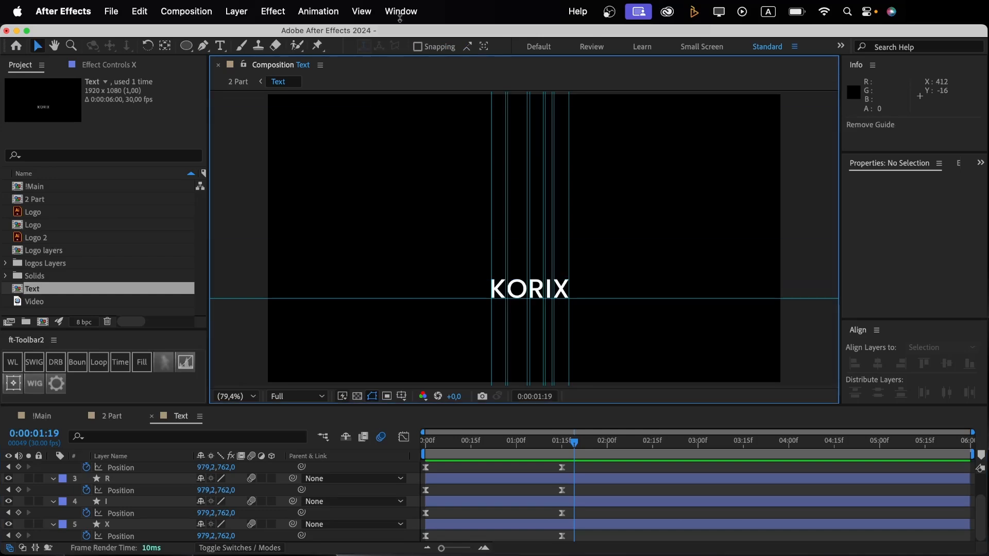
left_click_drag(350, 300, 384, 15)
key("space")
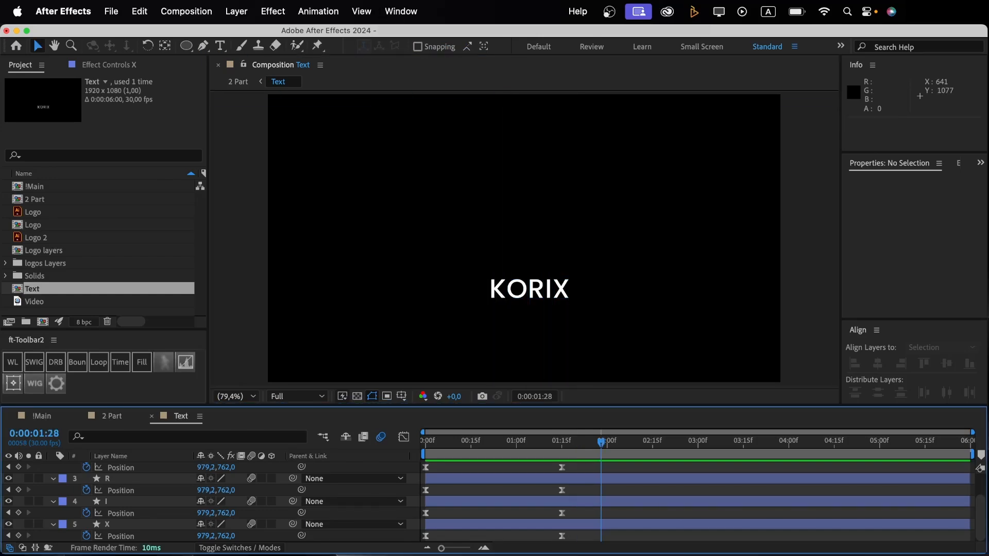
Move the ending Position keyframes of all five letter layers to 0:00:01:00 and play the animation
scroll(575, 474, "up", 3)
left_click_drag(563, 541, 564, 545)
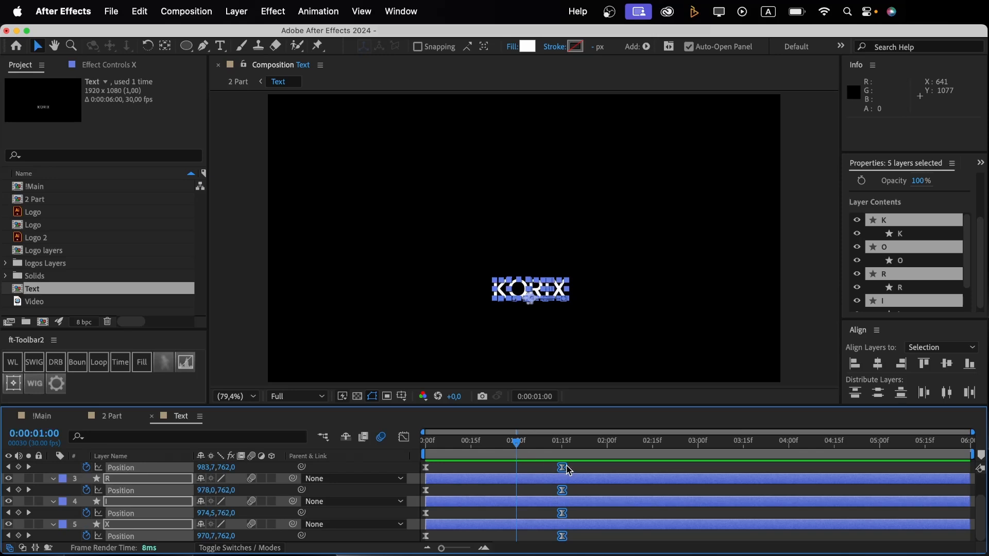
left_click_drag(569, 471, 523, 471)
key("space")
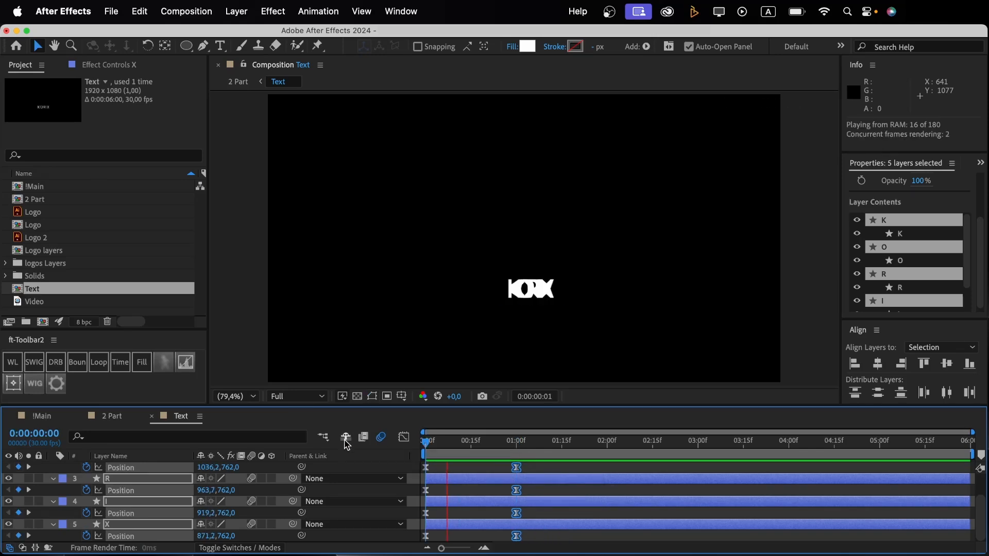
key("space")
Collapse the letter layers' properties and shift all five layers to start at about 12 frames
key("u")
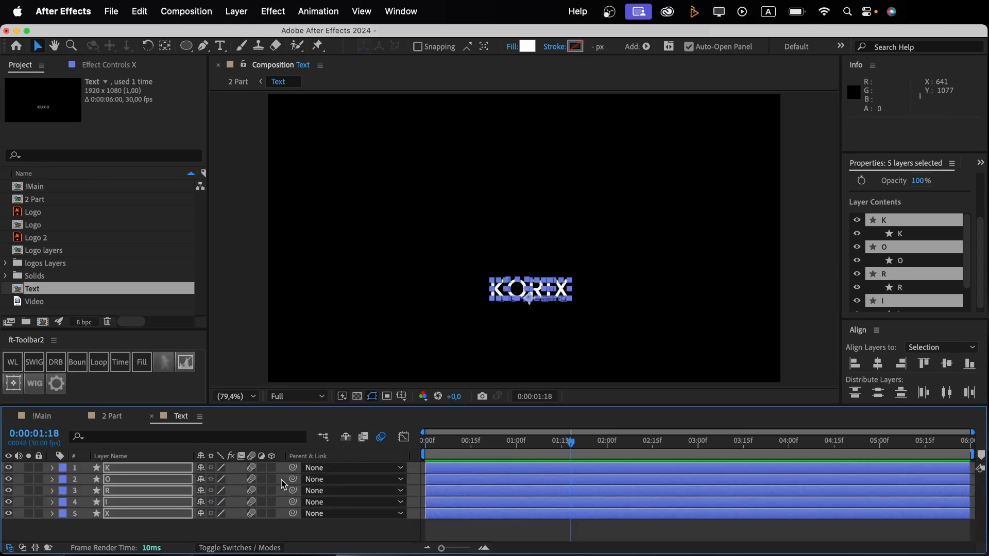
key("super+a")
left_click_drag(447, 448, 477, 473)
left_click(240, 535)
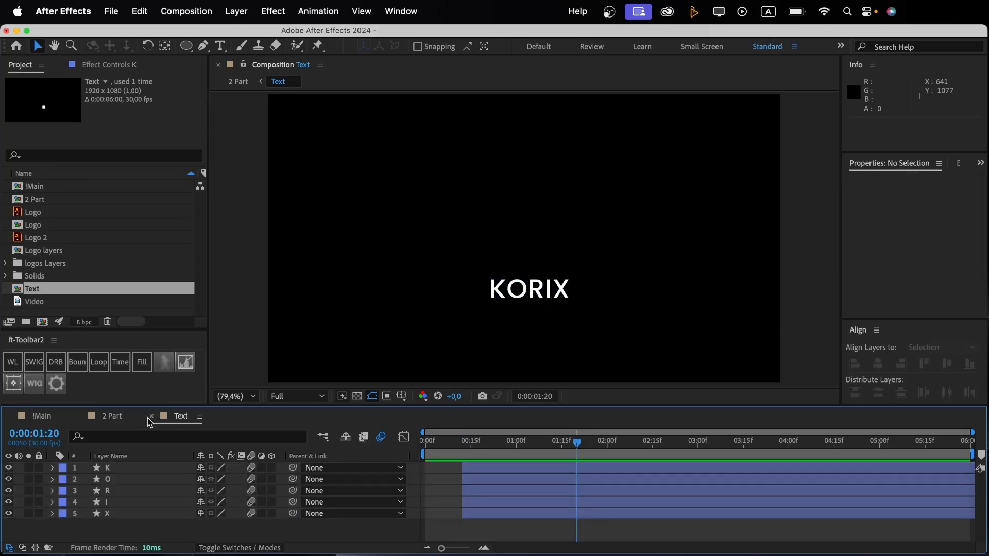
Close the Text composition and, in 2 Part, keyframe the Logo layer's Scale at 70% on the first frame
left_click(151, 416)
left_click(155, 479)
left_click_drag(444, 449, 437, 449)
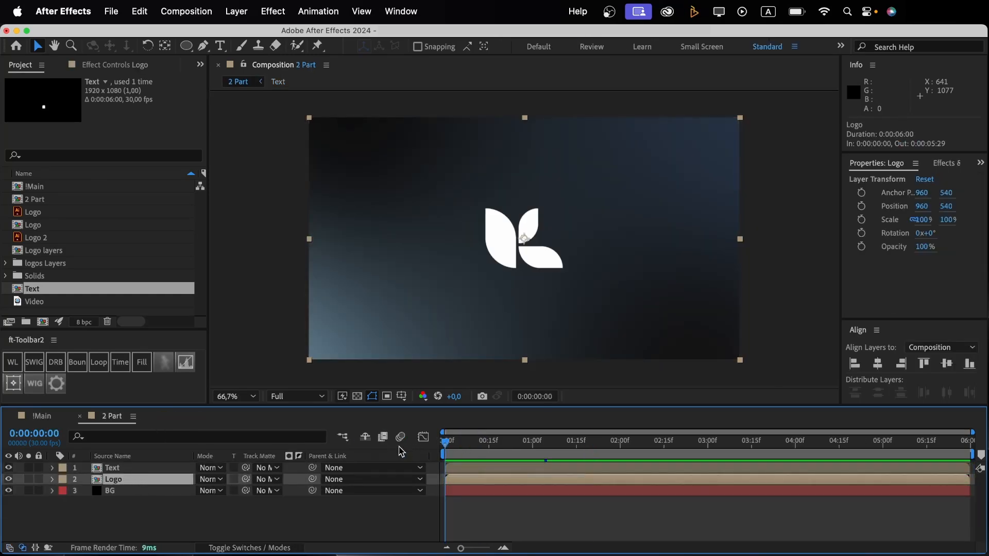
key("s")
left_click(87, 491)
left_click(215, 492)
key("Return")
Set the Logo layer's Scale to 100% at 0:00:01:12
left_click_drag(529, 454, 566, 449)
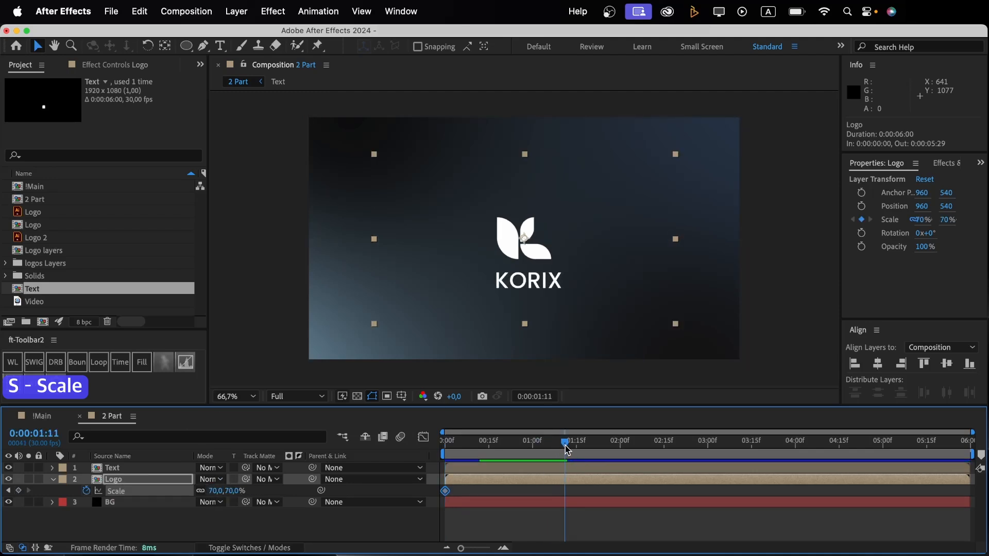
left_click(233, 491)
type("100")
key("Return")
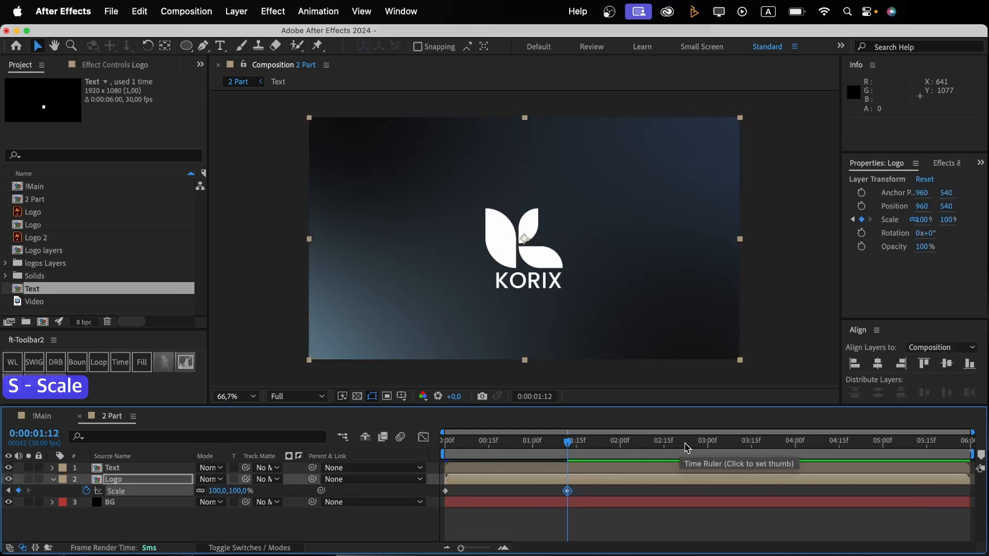
Keyframe the Scale of the Text and Logo layers at 0:00:02:15 and set it to 170% at 0:00:03:15
left_click(664, 442)
left_click(662, 468)
left_click(660, 481, "shift")
key("s")
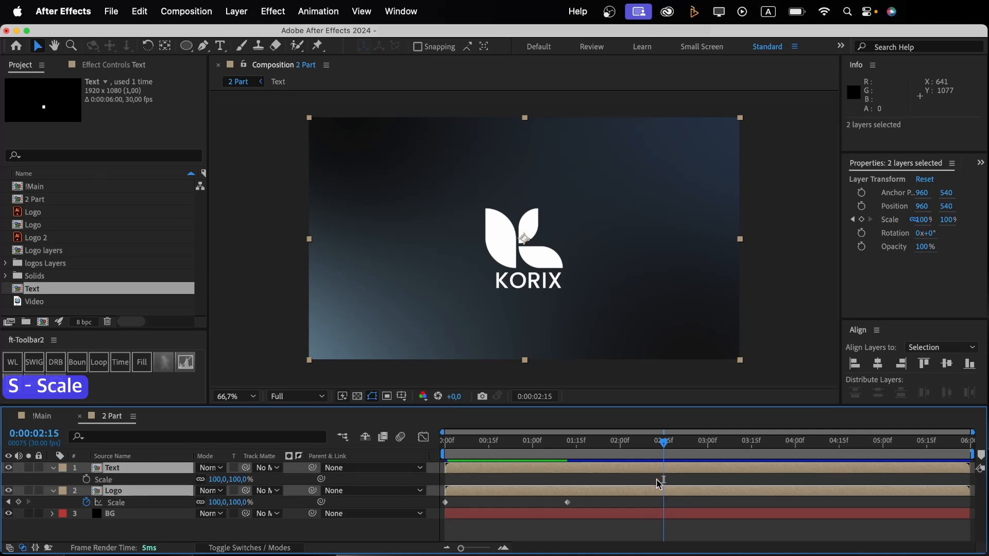
left_click(87, 479)
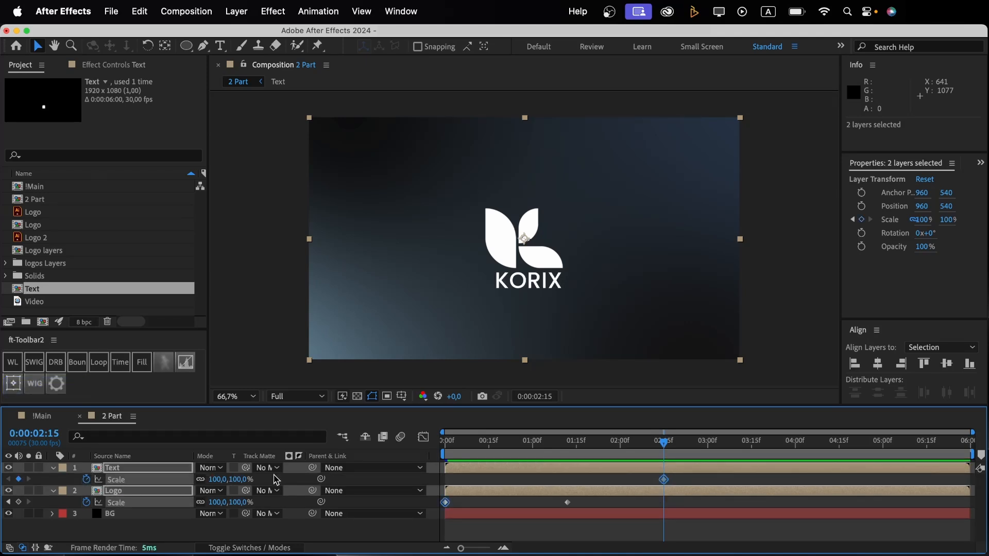
left_click(18, 503)
left_click(751, 446)
left_click_drag(216, 483, 262, 477)
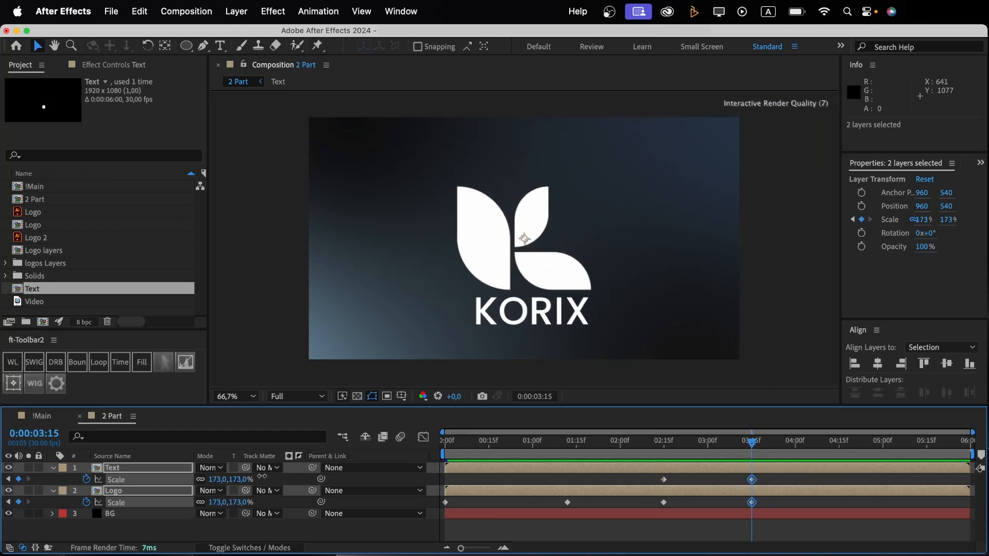
Keyframe the Opacity of the Text and Logo layers at 0:00:02:15 and set it to 0% at 0:00:03:15
key("j")
left_click(655, 468)
left_click(647, 491, "shift")
key("t")
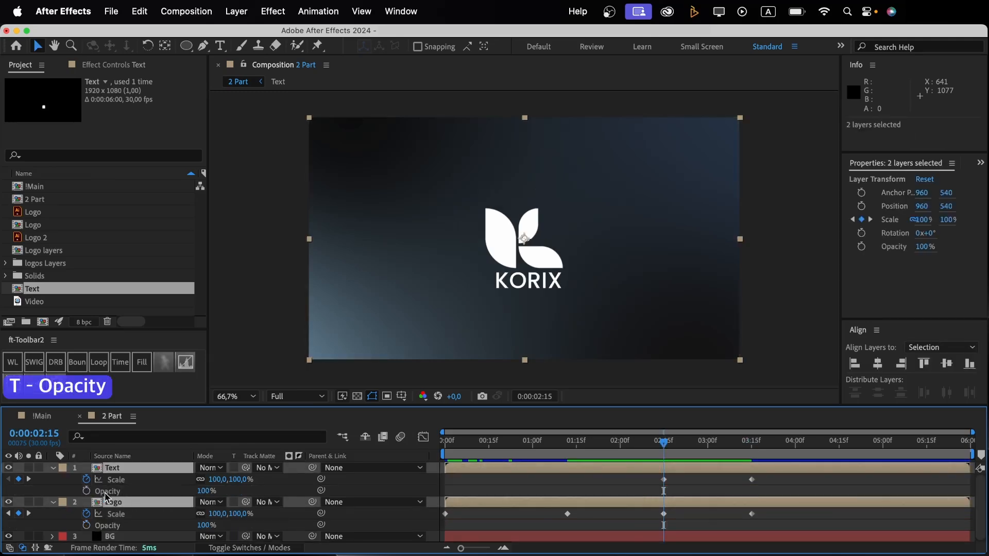
left_click(108, 492)
left_click(86, 491)
left_click(751, 446)
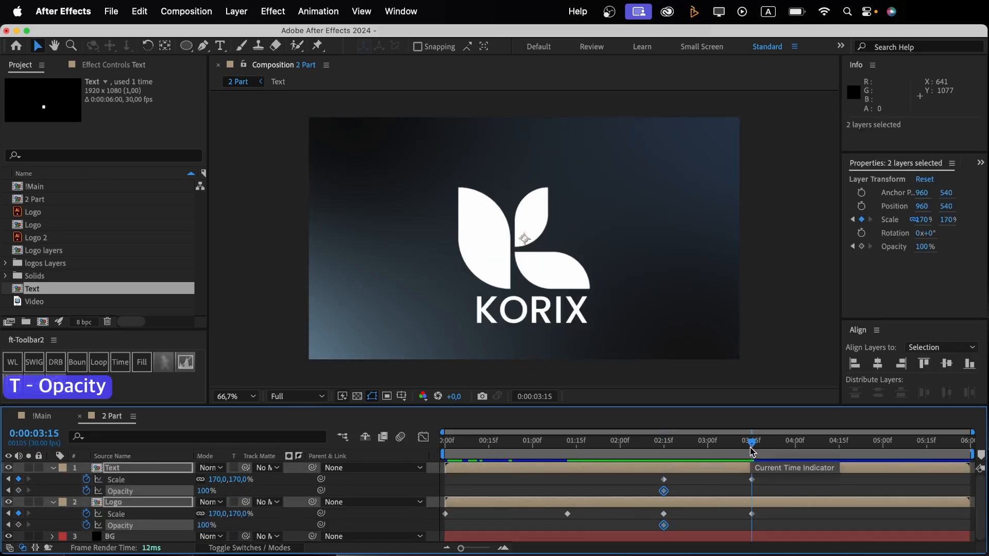
left_click(203, 491)
type("0")
key("Return")
Apply Easy Ease to all Scale and Opacity keyframes, shape the ending speed curves to peak early with a long ease-out, and preview the ending
left_click_drag(763, 473, 441, 534)
key("F9")
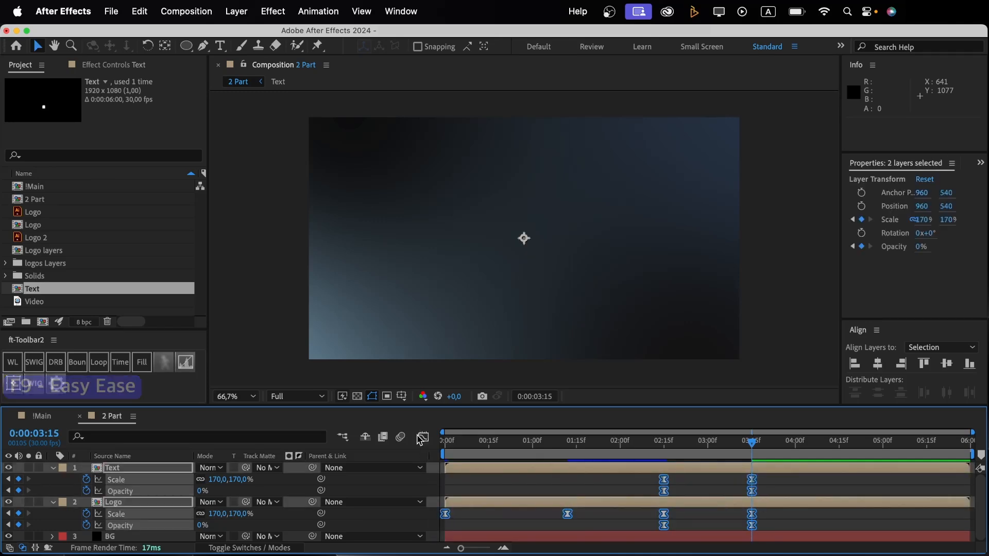
left_click(424, 438)
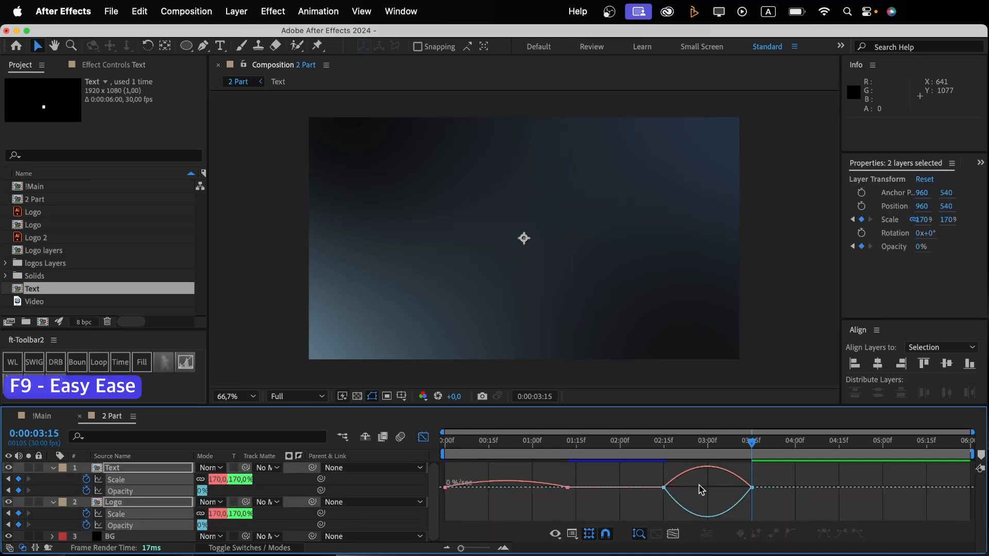
left_click(753, 487)
left_click_drag(745, 487, 709, 492)
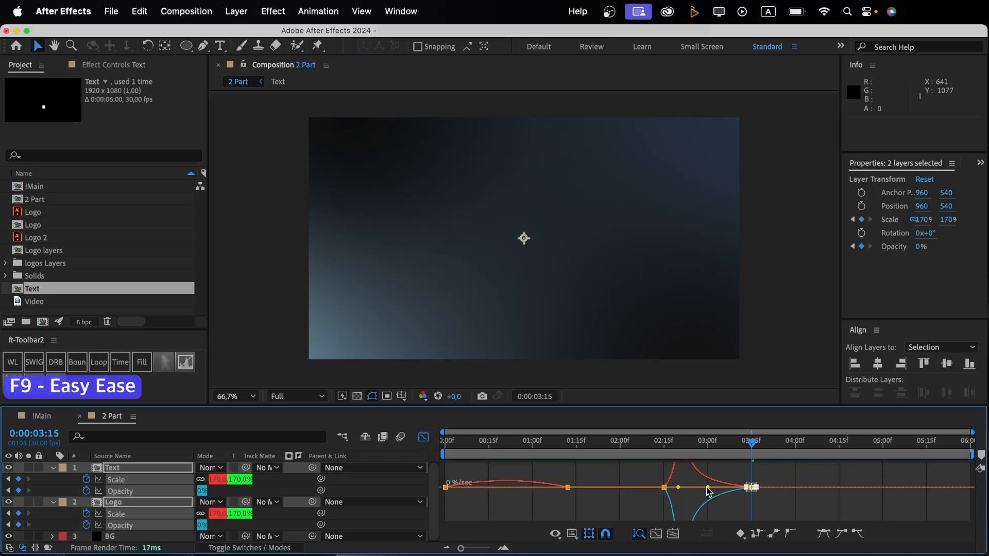
left_click(662, 448)
key("space")
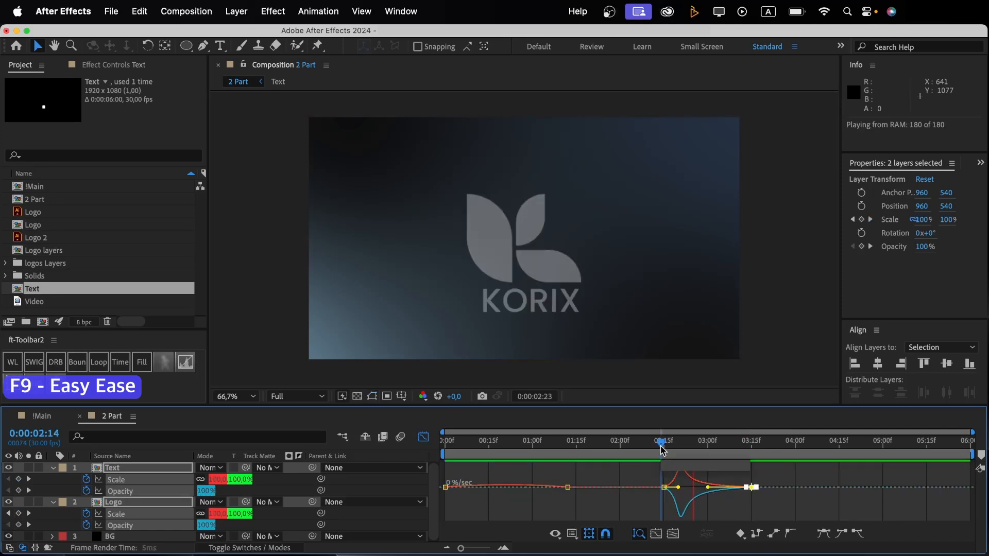
key("space")
Reshape the speed curve of the Logo layer's opening Scale animation to start fast and slow down gradually, and play the composition
left_click(567, 487)
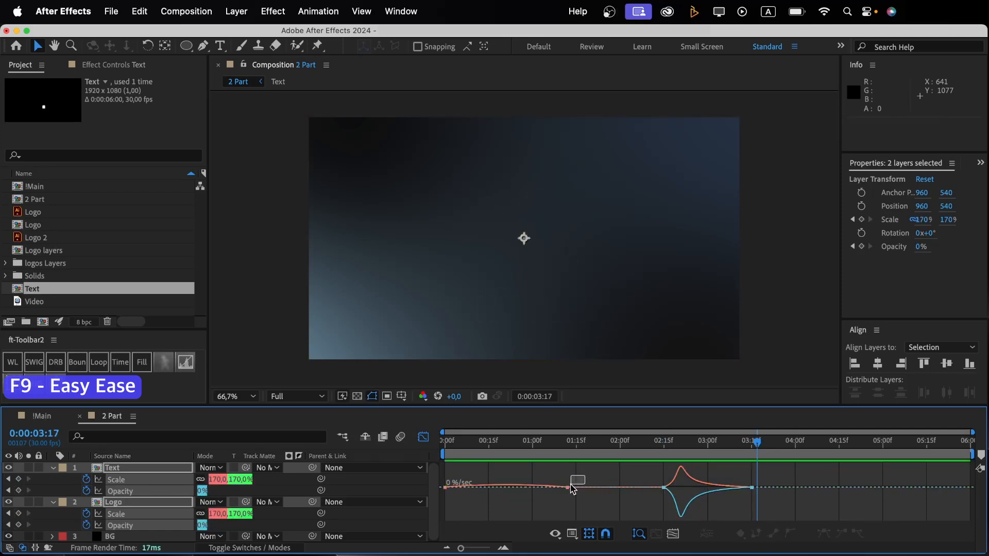
left_click_drag(546, 487, 508, 488)
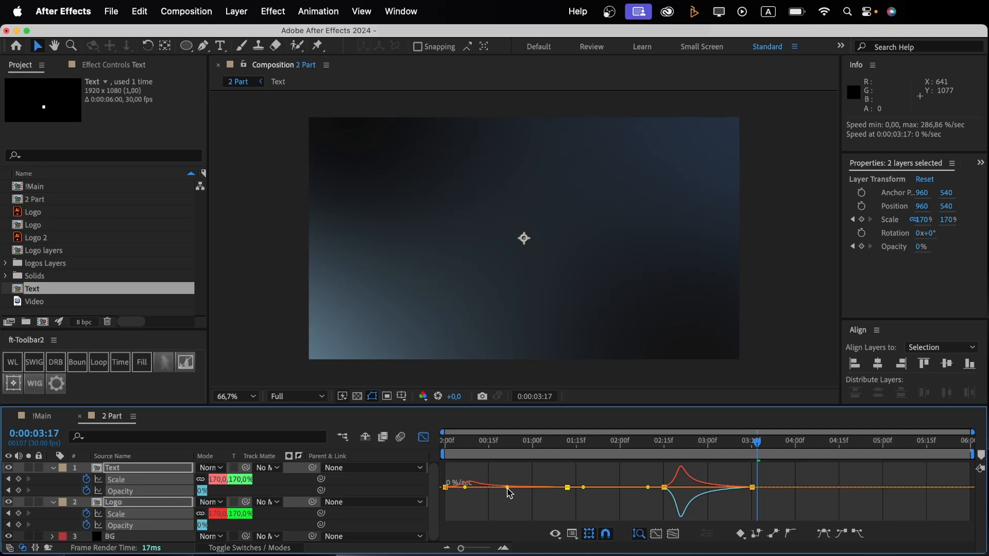
key("space")
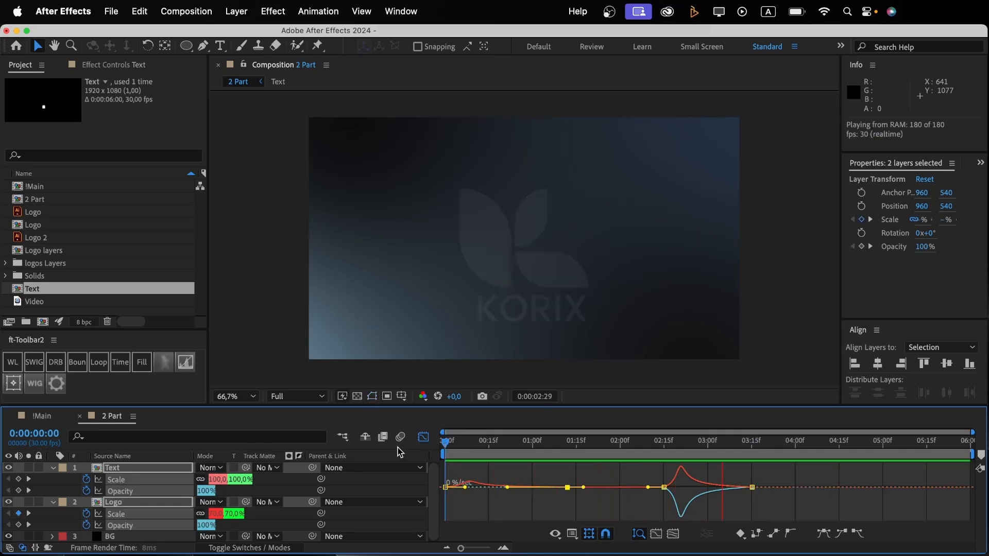
key("space")
key("Home")
key("space")
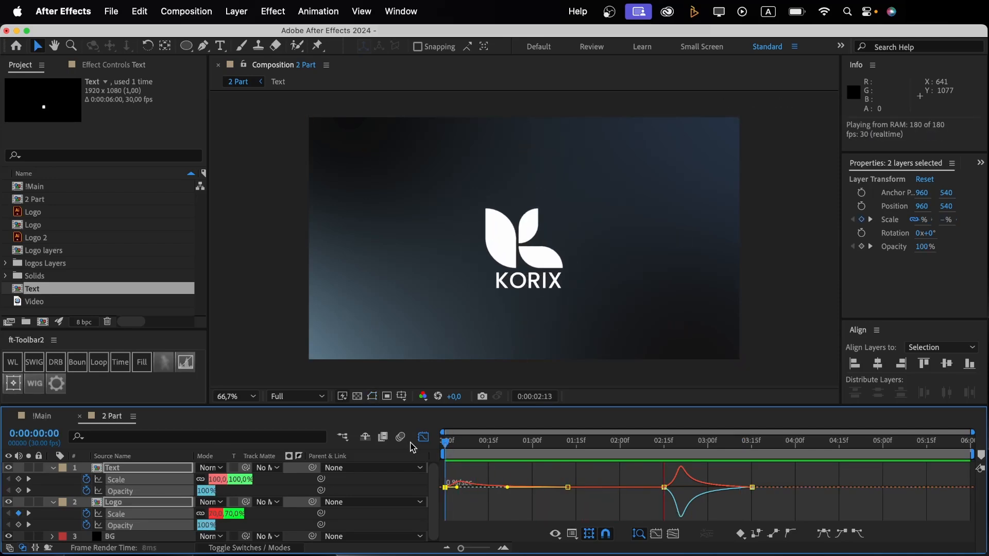
left_click(423, 438)
left_click(477, 493)
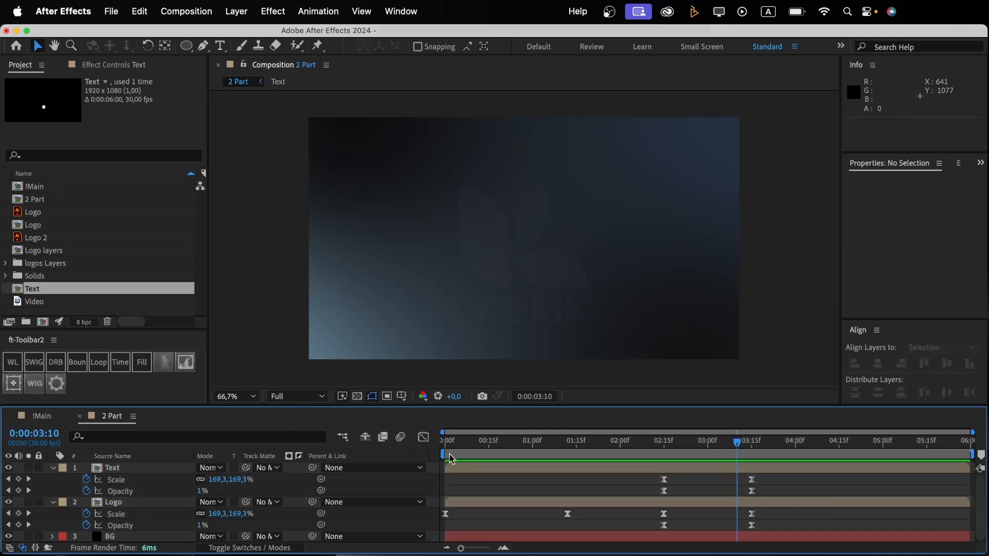
Keyframe the Logo layer's Rotation at -45° at 0:00:00:02
left_click(451, 441)
left_click(128, 503)
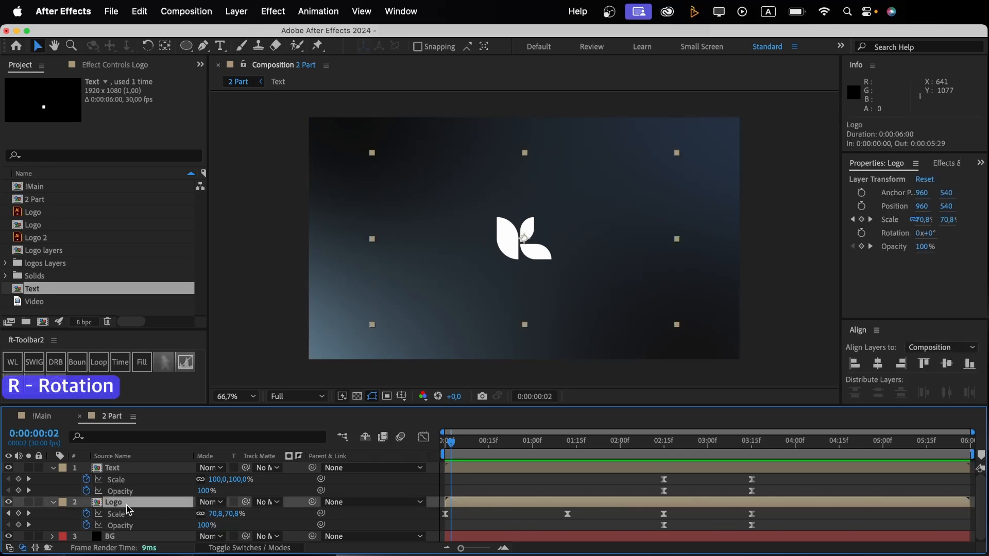
key("r")
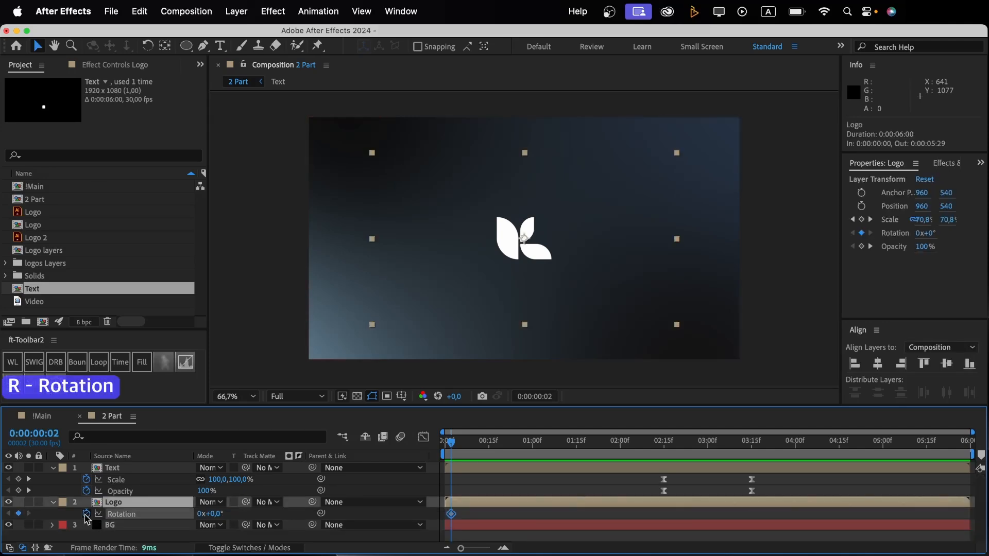
left_click(86, 514)
left_click(218, 514)
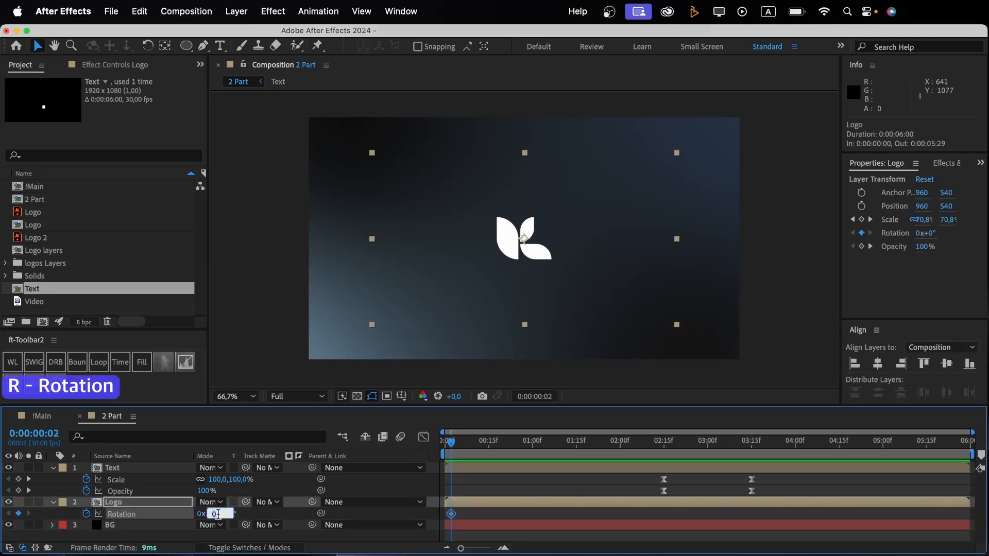
type("-45")
key("Return")
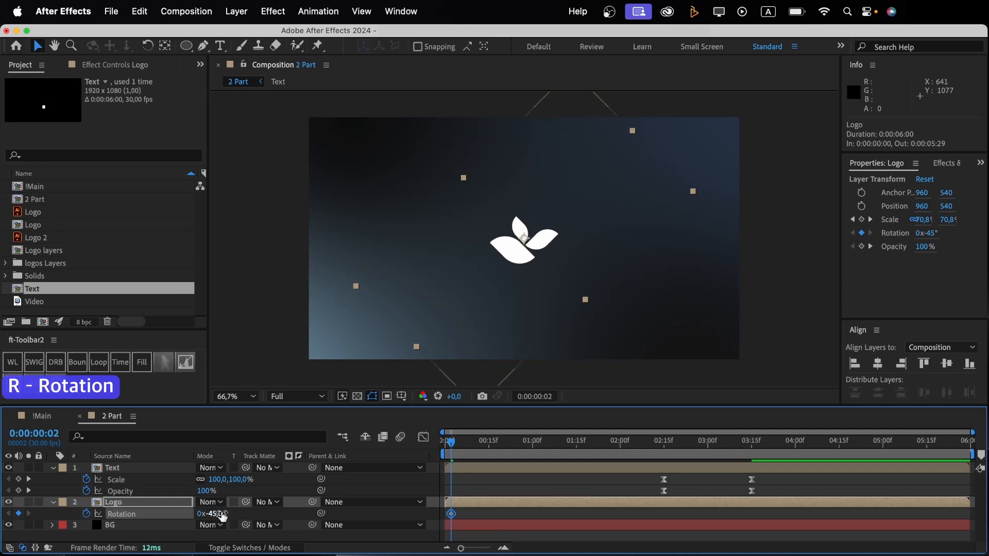
Set the Logo layer's Rotation to 0° at 0:00:01:09 and apply Easy Ease to both Rotation keyframes
left_click_drag(526, 444, 562, 447)
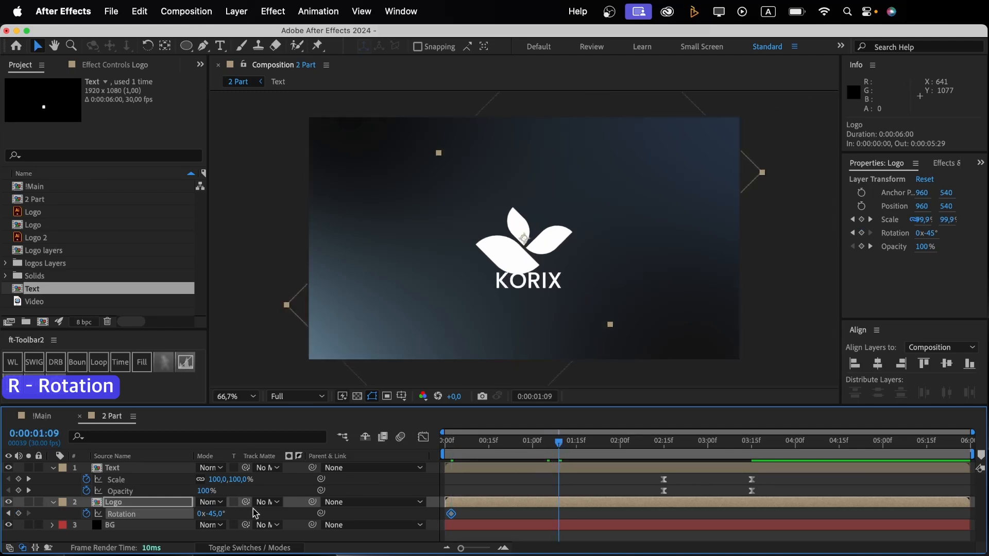
left_click(217, 513)
key("Return")
key("F9")
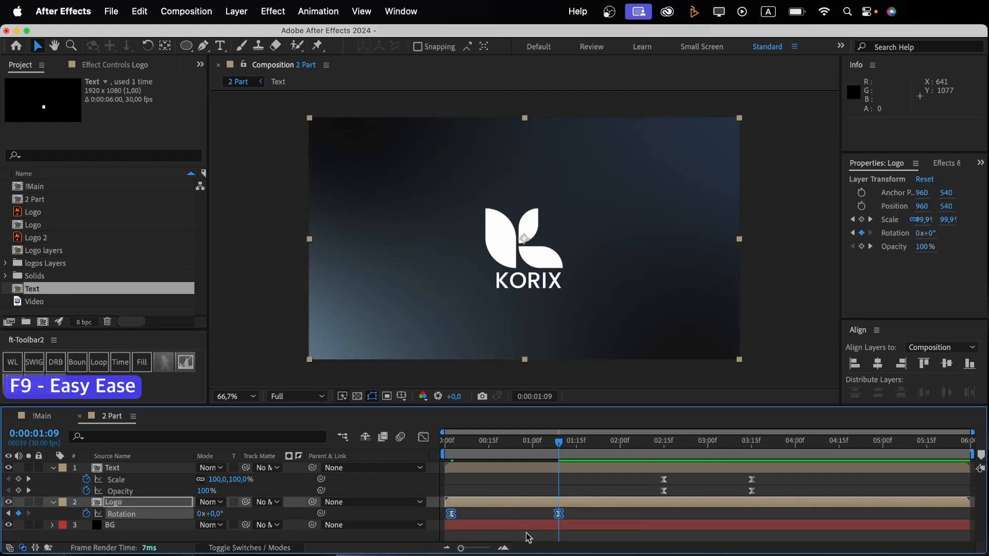
Stretch the ease-in of the Logo layer's ending Rotation keyframe far toward the start in the speed graph, and return to the layer view
key("shift+F3")
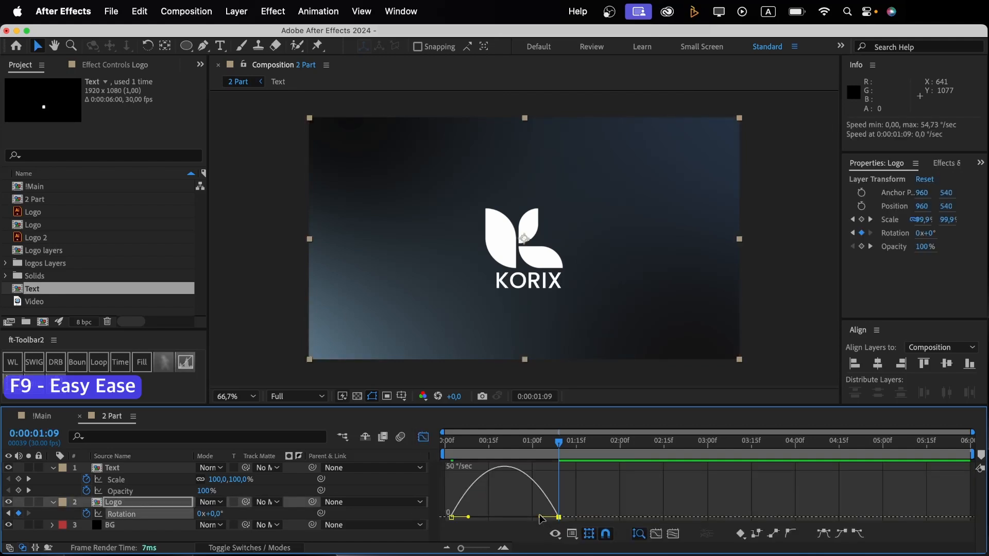
left_click_drag(541, 517, 468, 519)
left_click(423, 437)
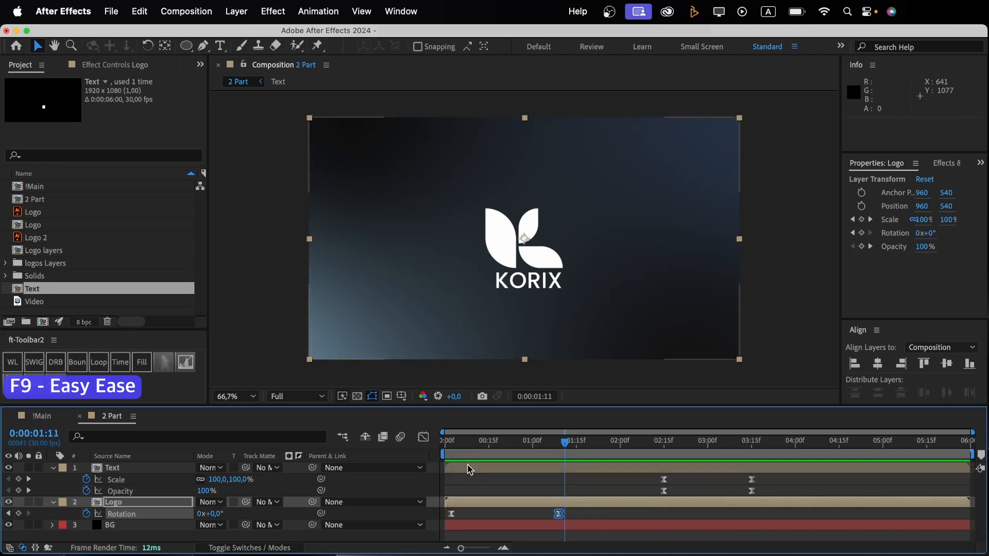
left_click(471, 481)
key("super+a")
In the !Main composition, trim the end of all four layers to 0:00:03:00
left_click(44, 416)
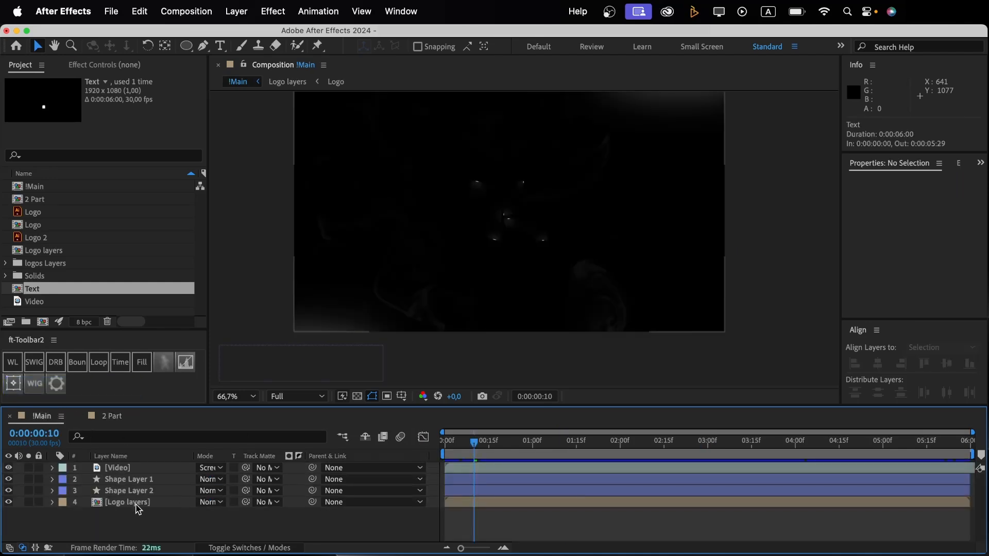
left_click(709, 441)
key("super+a")
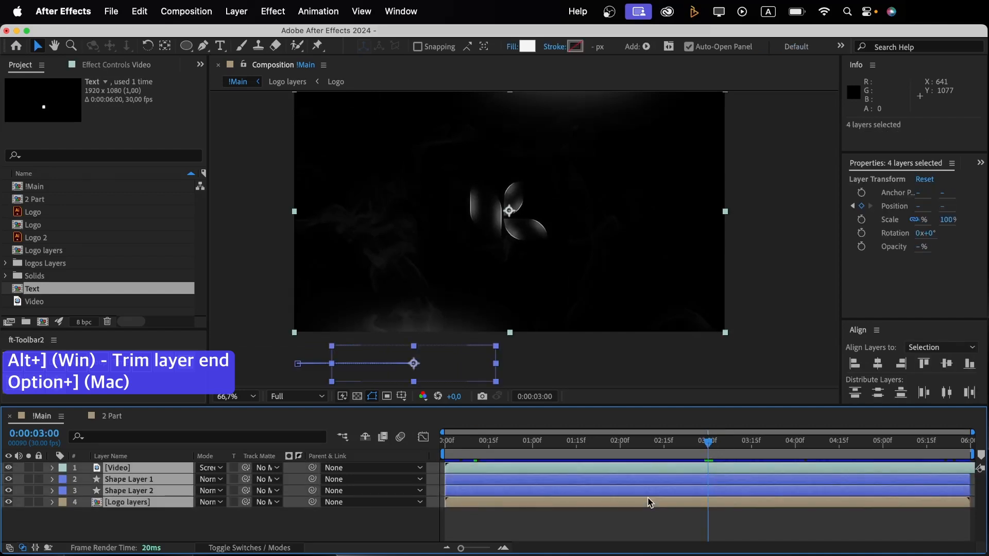
key("alt+bracketright")
left_click(530, 529)
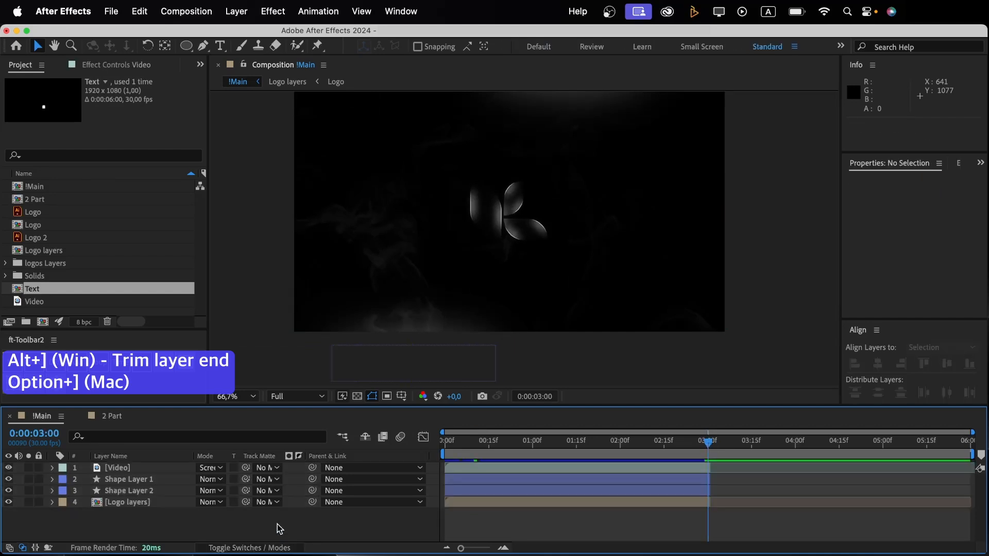
Add the 2 Part composition as the top layer in !Main and shift it to start at 0:00:02:07
left_click_drag(37, 202, 68, 468)
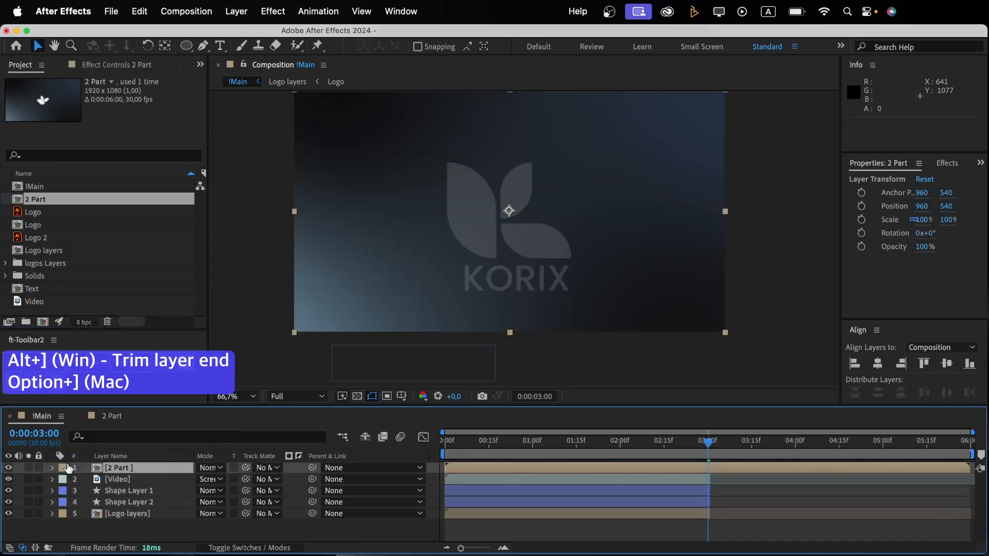
left_click_drag(708, 442, 641, 444)
left_click_drag(468, 470, 658, 470)
Draw a circular mask around the logo on the 2 Part layer and center it in the frame
left_click(193, 47)
left_click_drag(453, 171, 552, 269)
left_click_drag(552, 211, 553, 212)
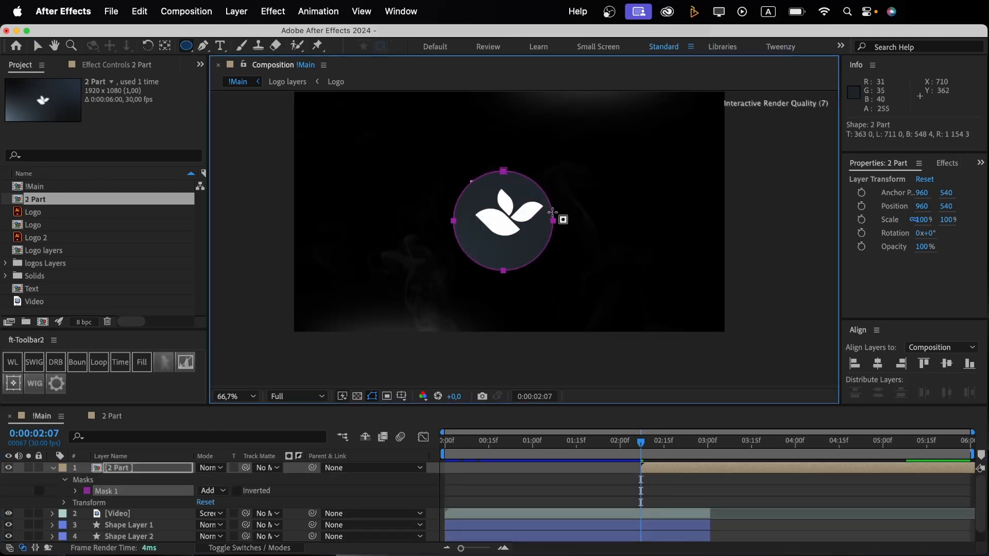
key("v")
left_click_drag(503, 272, 506, 269)
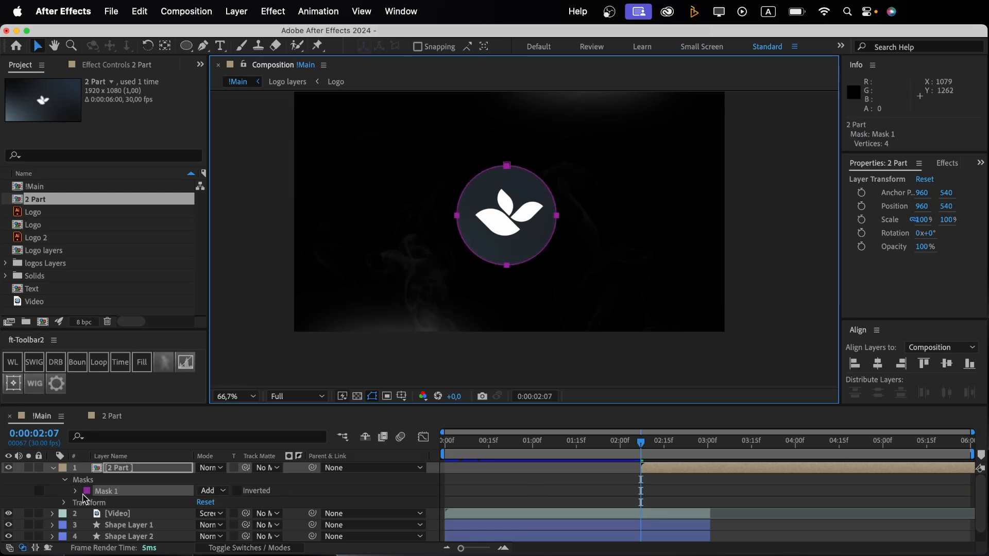
Keyframe the 2 Part mask's Mask Expansion at -222 pixels at 0:00:02:07 so the circle is fully closed
left_click(75, 491)
scroll(109, 517, "down", 3)
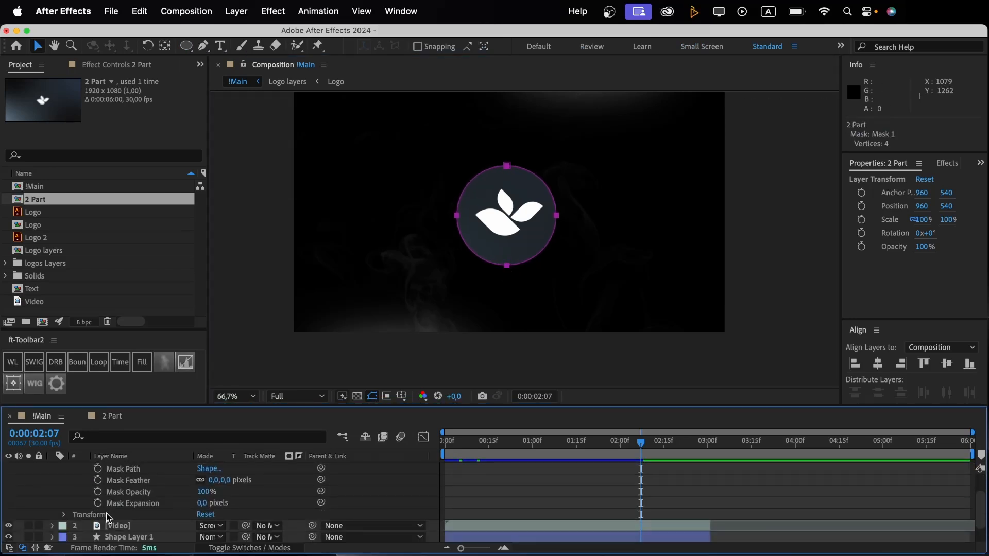
left_click(99, 504)
scroll(525, 497, "up", 2)
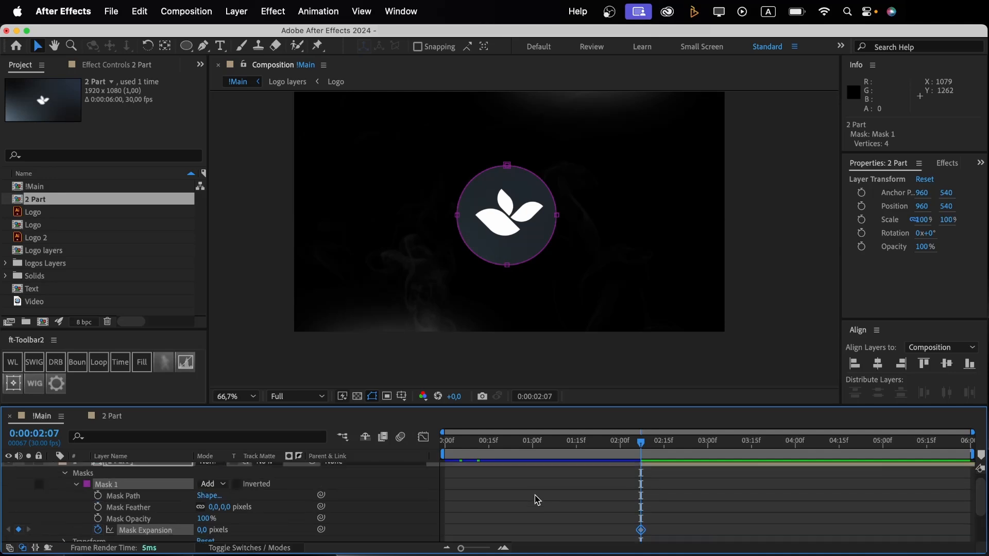
left_click_drag(201, 529, 61, 530)
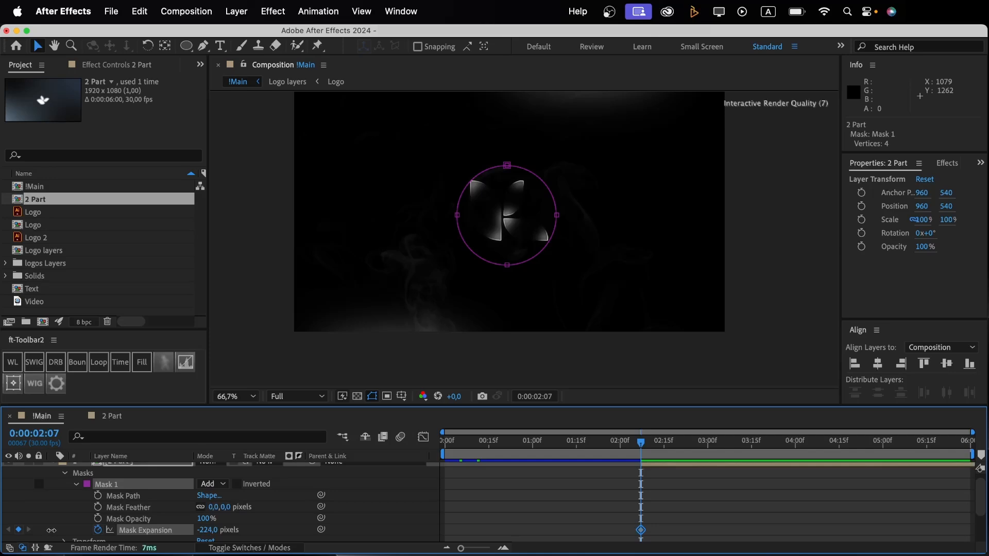
left_click_drag(206, 530, 609, 485)
Set the Mask Expansion to 970 pixels at 0:00:03:06 and apply Easy Ease to both expansion keyframes
left_click_drag(712, 446, 727, 450)
scroll(506, 475, "down", 1)
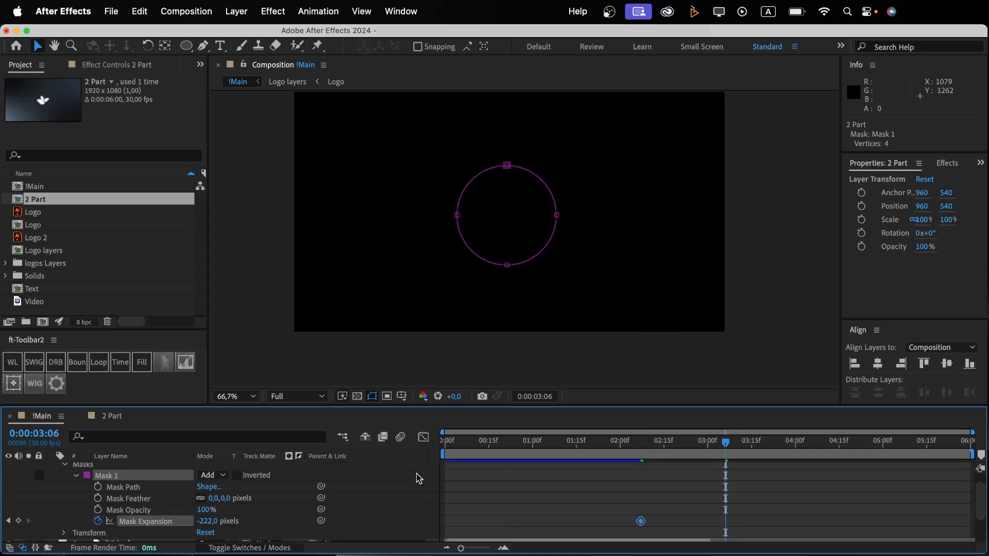
left_click_drag(209, 526, 482, 496)
left_click_drag(748, 516, 619, 532)
key("F9")
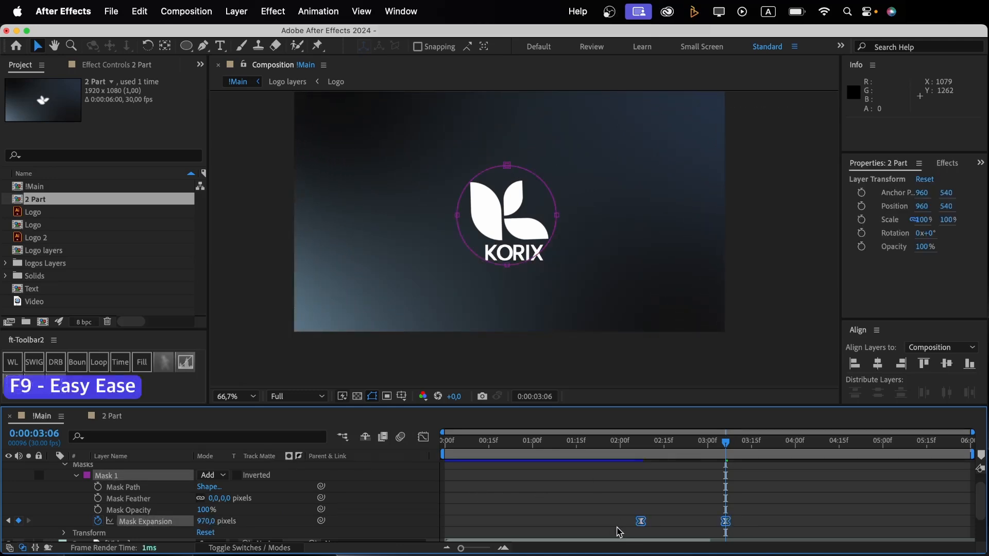
Keyframe the 2 Part mask's Mask Opacity from 0% at 0:00:02:07 to 100% at 0:00:02:11 and preview the transition
left_click(641, 448)
scroll(639, 484, "up", 1)
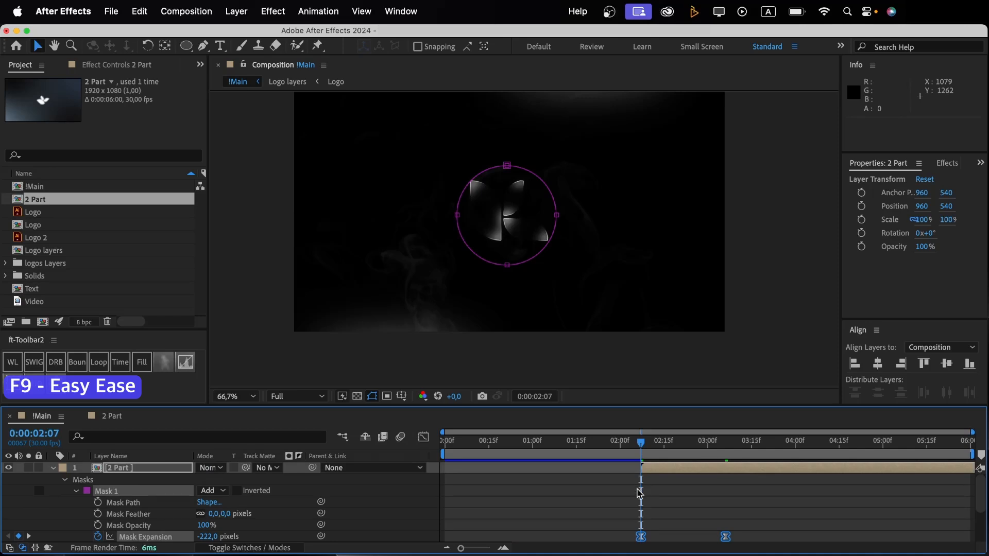
left_click(98, 525)
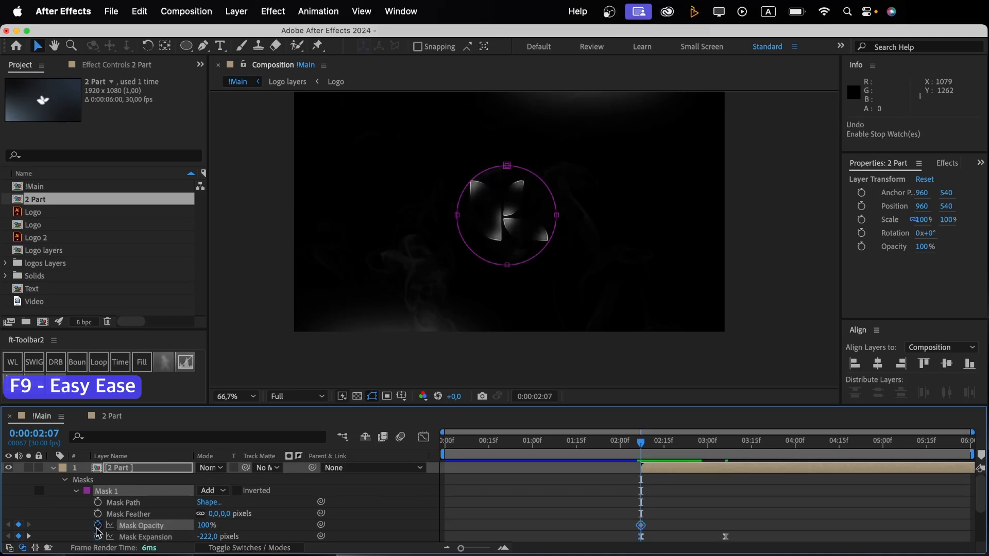
left_click_drag(204, 526, 170, 526)
left_click_drag(652, 443, 652, 444)
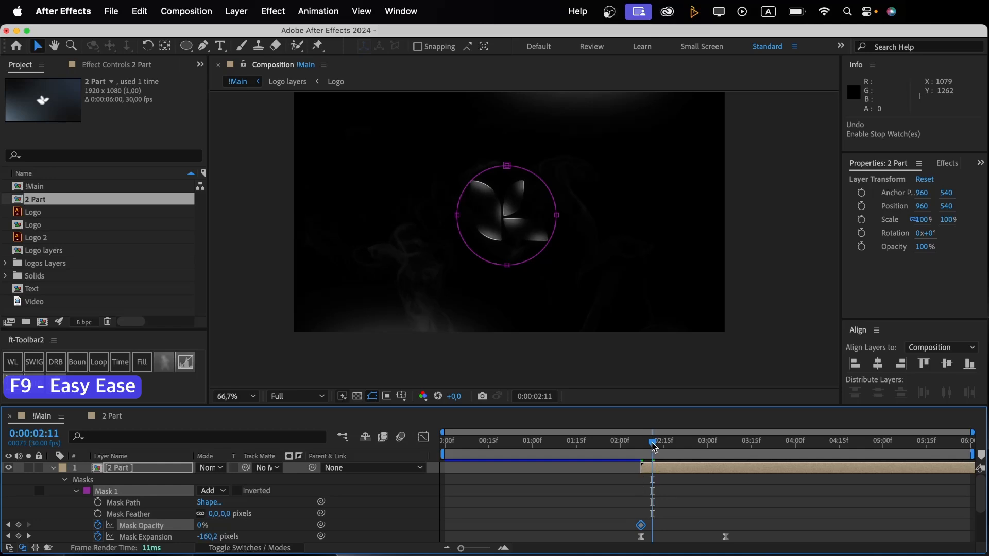
left_click_drag(200, 526, 449, 526)
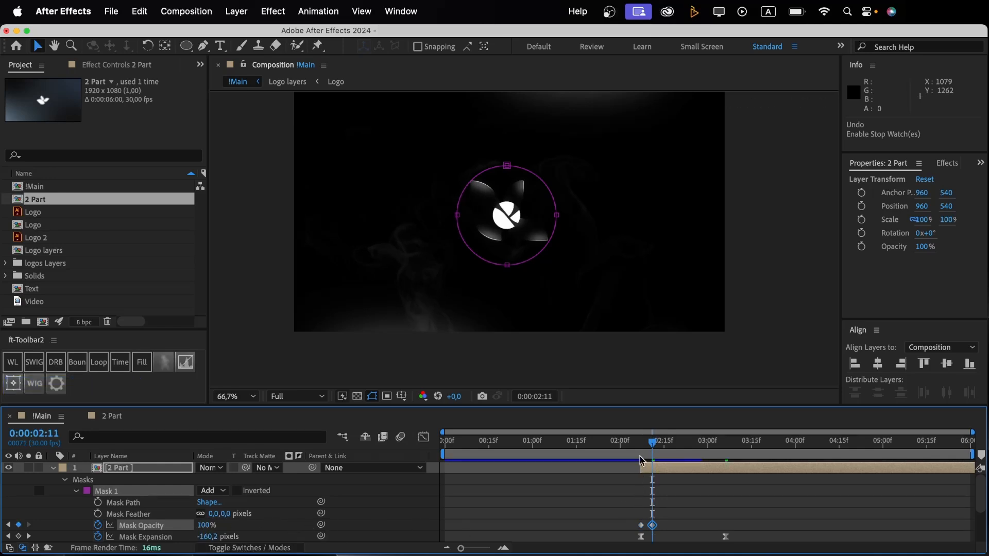
key("space")
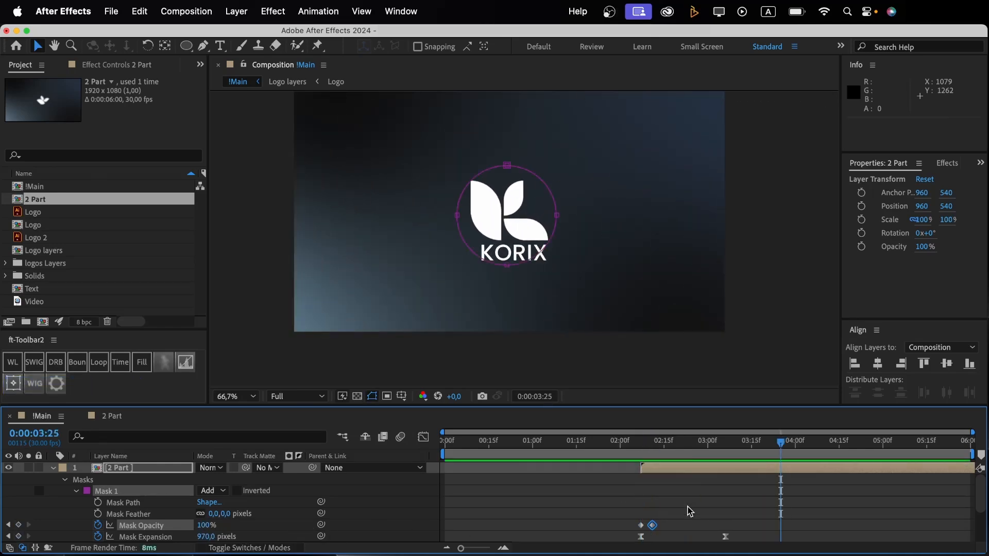
Set the 2 Part mask's Mask Feather to 100 pixels and preview the softened circle transition from 0:00:02:07
scroll(154, 507, "down", 1)
left_click(226, 496)
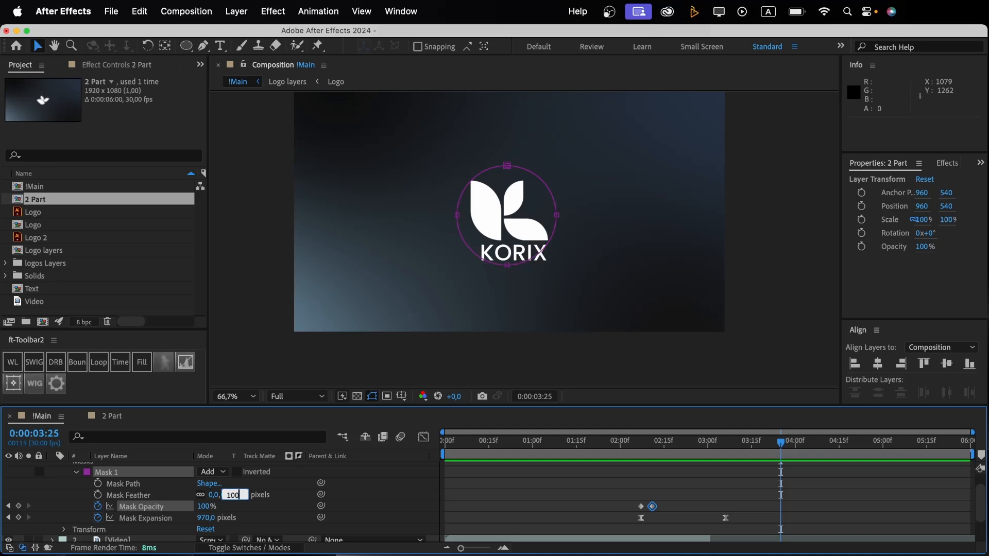
type("100")
key("Return")
left_click(641, 444)
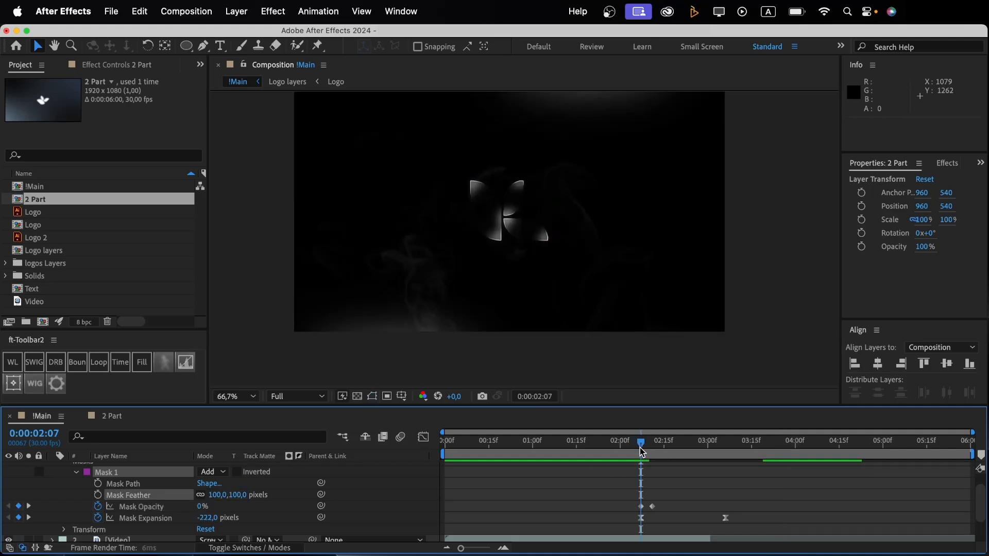
key("space")
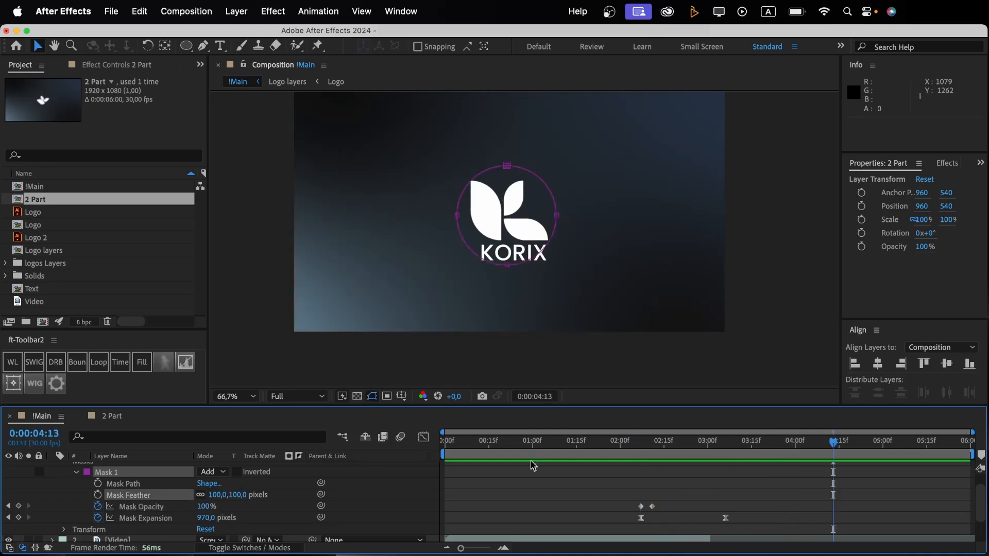
Collapse the 2 Part layer's properties and add a new adjustment layer above all layers in !Main
scroll(227, 488, "up", 1)
left_click(145, 468)
key("u")
key("u")
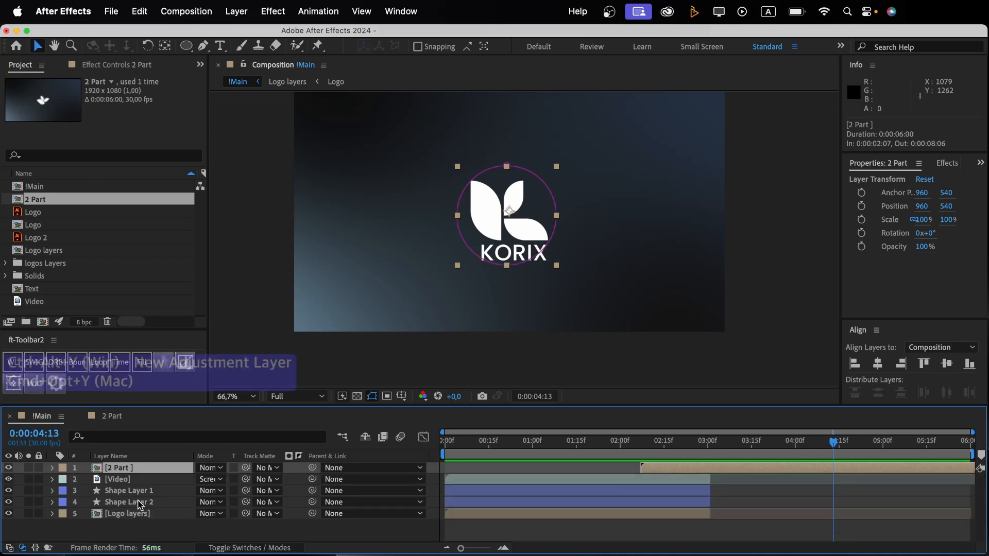
right_click(137, 531)
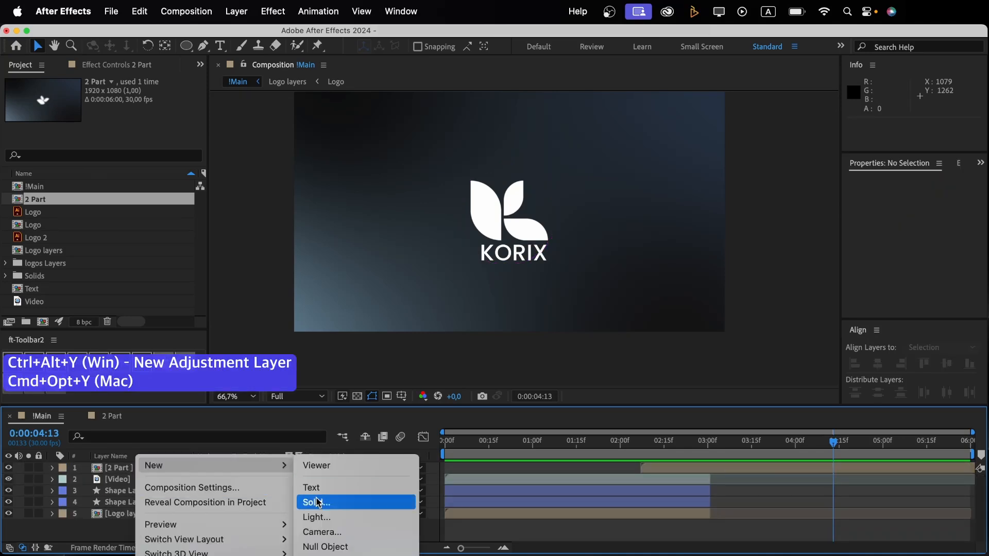
key("super+alt+y")
key("super+5")
Apply the Noise effect to the adjustment layer with Amount of Noise at 3%
left_click(895, 181)
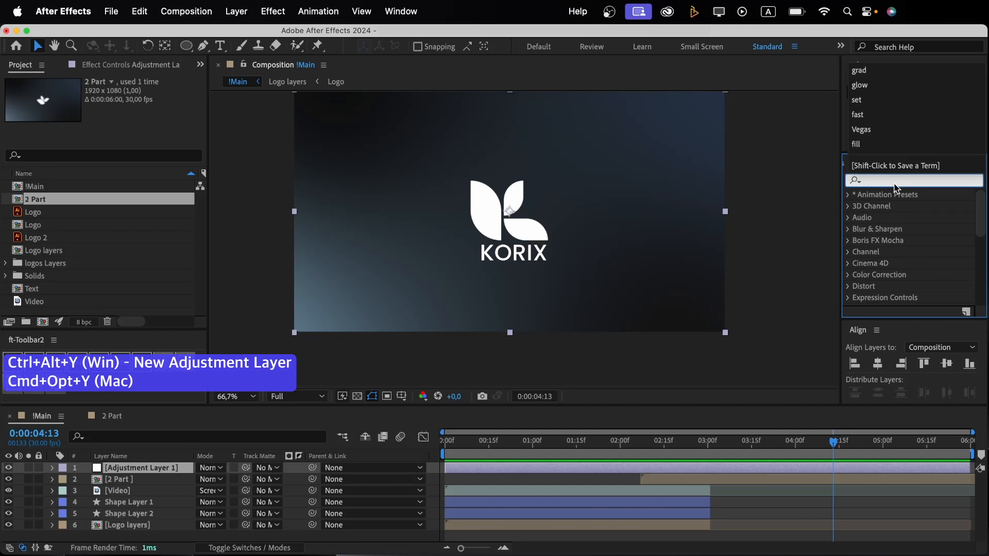
type("noi")
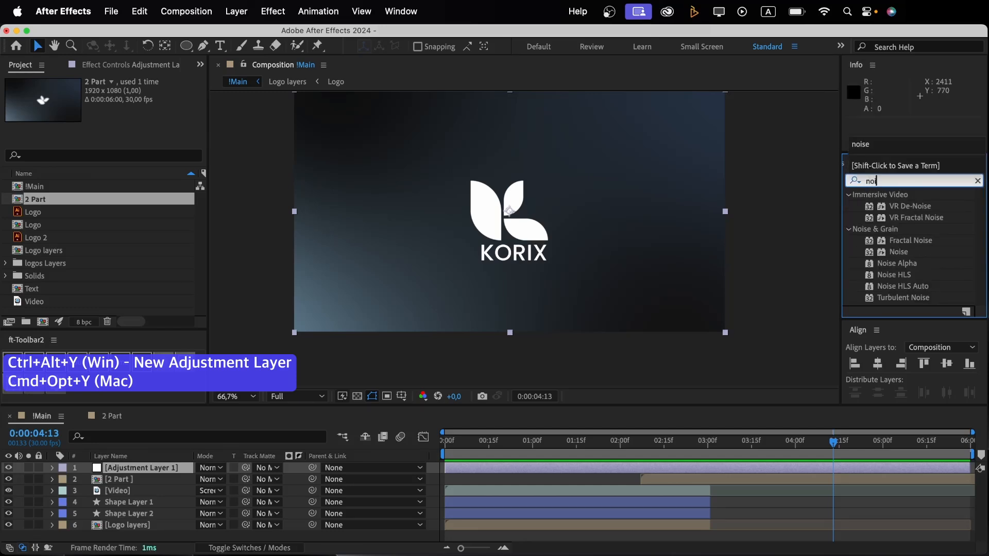
type("se")
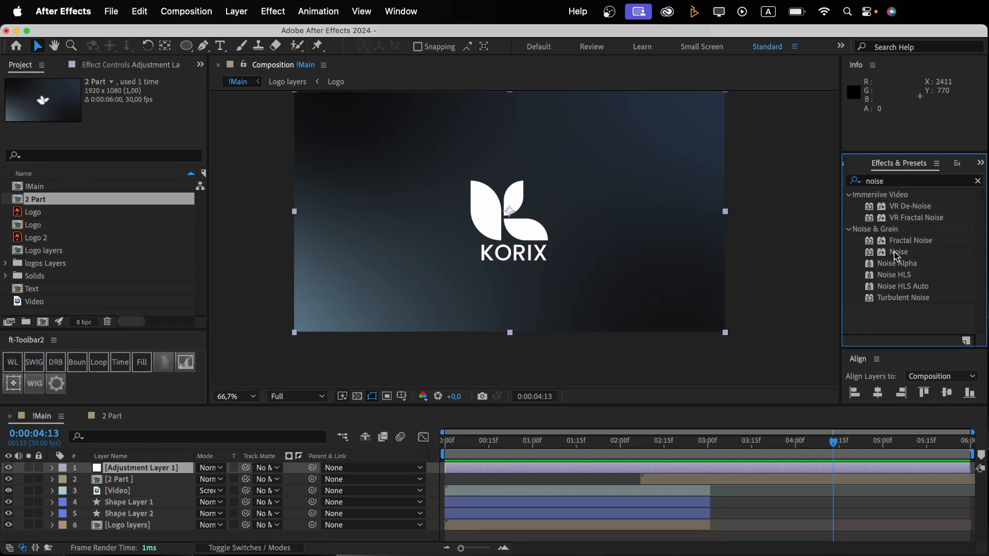
double_click(898, 252)
left_click(122, 105)
key("Return")
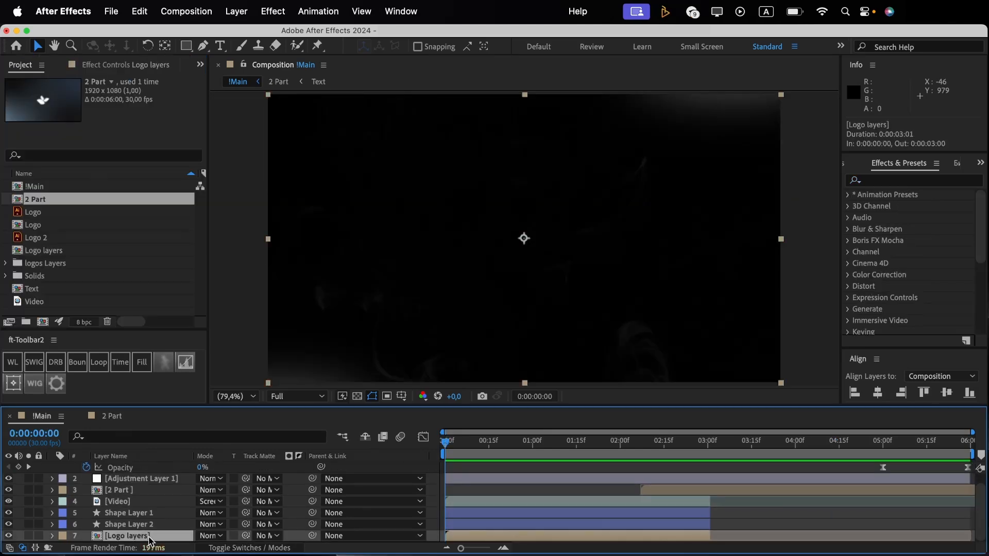
Keyframe the Logo layers Position to rise from 960, 630 at 0:00:00:00 to 960, 540 at 0:00:01:25, and preview the motion
key("p")
left_click_drag(591, 441, 606, 442)
left_click(18, 536)
left_click(450, 440)
key("shift+Down")
key("shift+Down")
key("shift+Down")
key("shift+Down")
key("shift+Down")
key("shift+Down")
key("shift+Down")
key("shift+Down")
key("shift+Down")
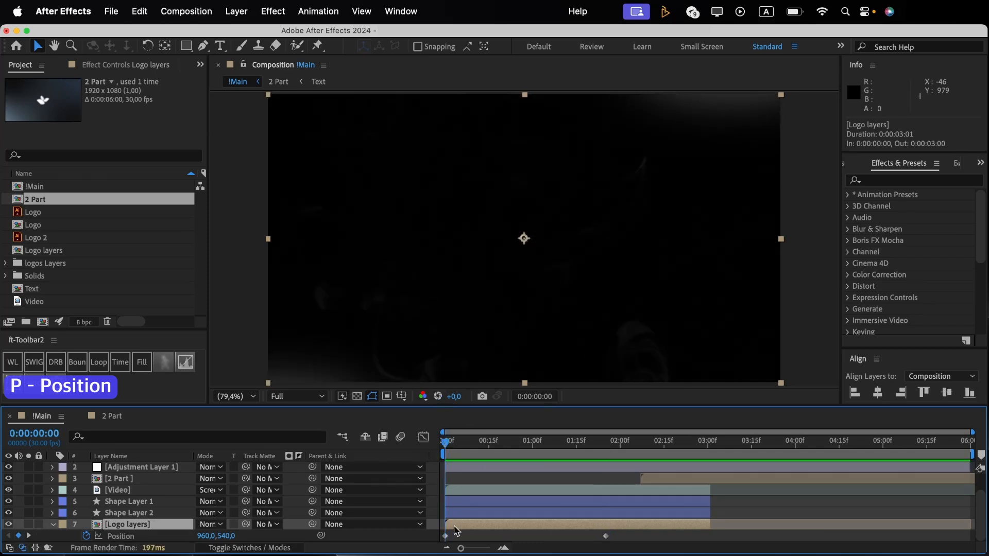
key("space")
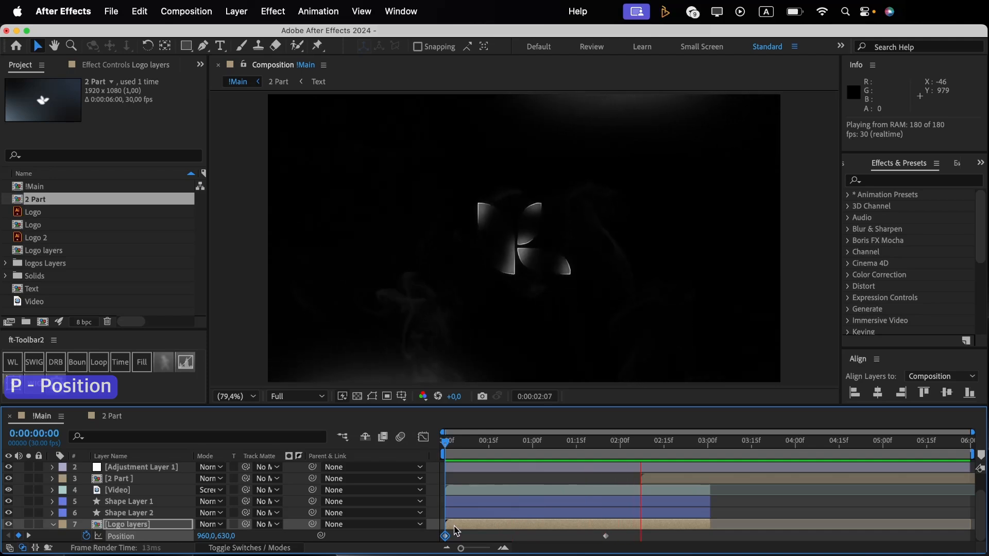
key("space")
Apply Easy Ease to both Logo layers Position keyframes and lengthen the ease into the end keyframe in the speed graph
key("F9")
left_click_drag(626, 534, 437, 540)
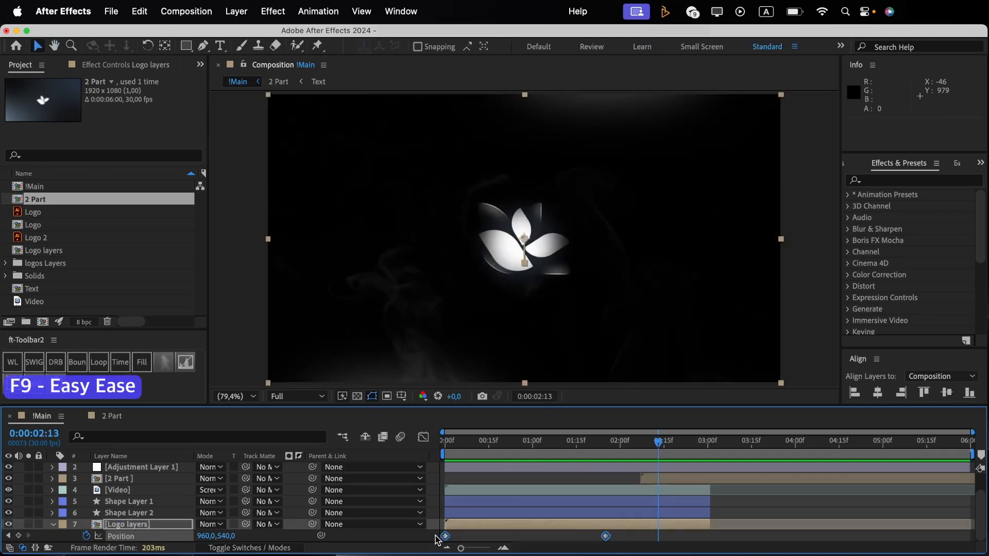
left_click(423, 437)
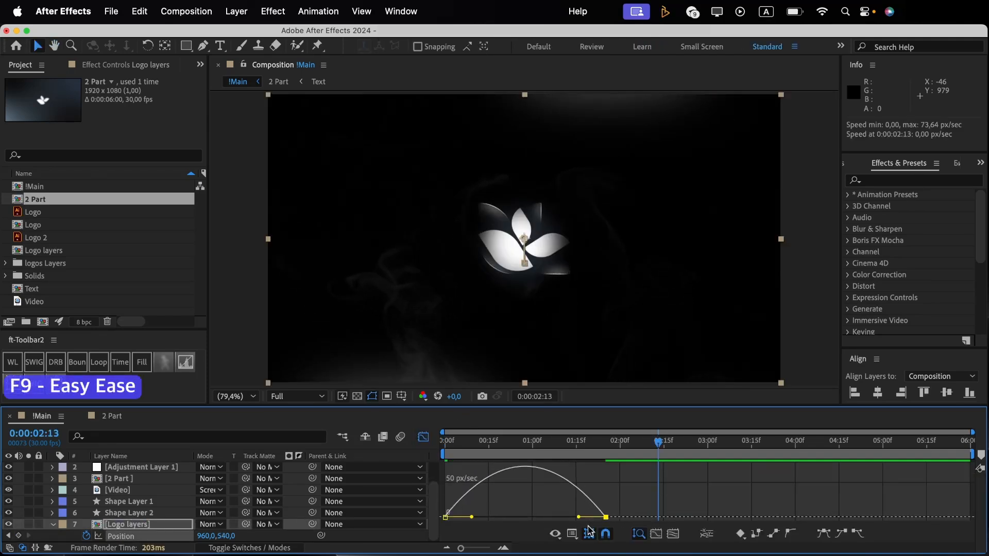
left_click_drag(579, 522, 546, 523)
key("Page_Up")
key("Page_Up")
key("shift+F3")
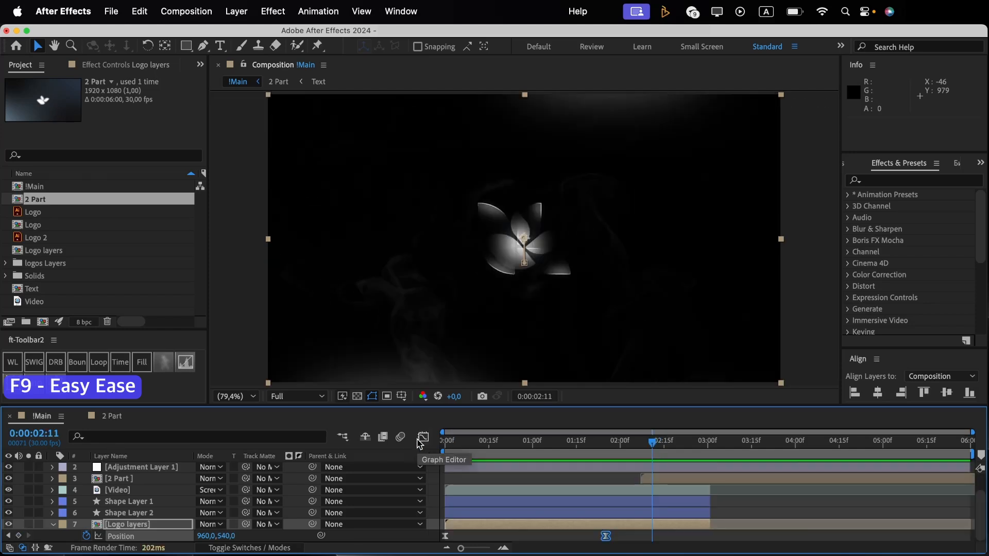
Keyframe the Logo layers Opacity at 100% at 0:00:01:00 and 0% at 0:00:00:00
left_click(457, 525)
scroll(458, 531, "down", 1)
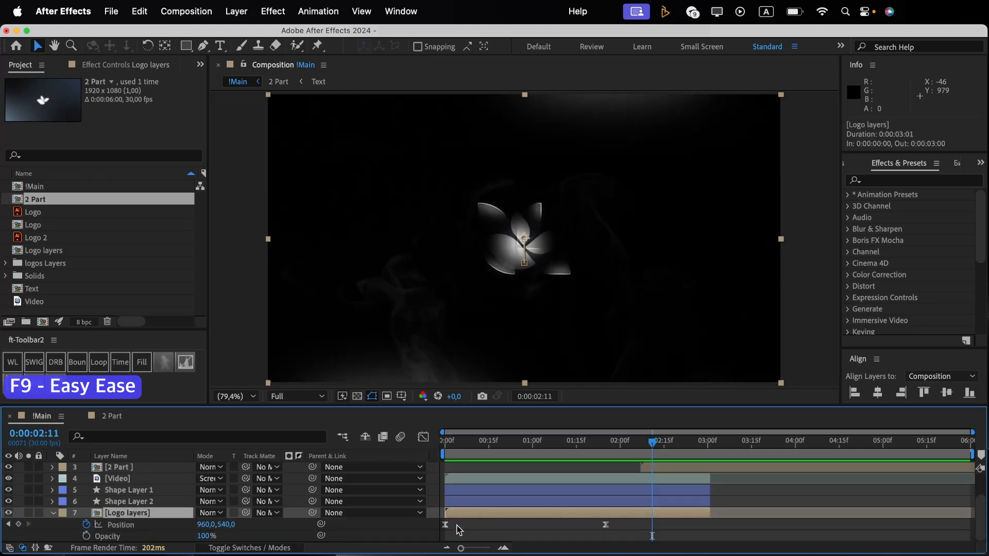
key("shift+t")
left_click(86, 537)
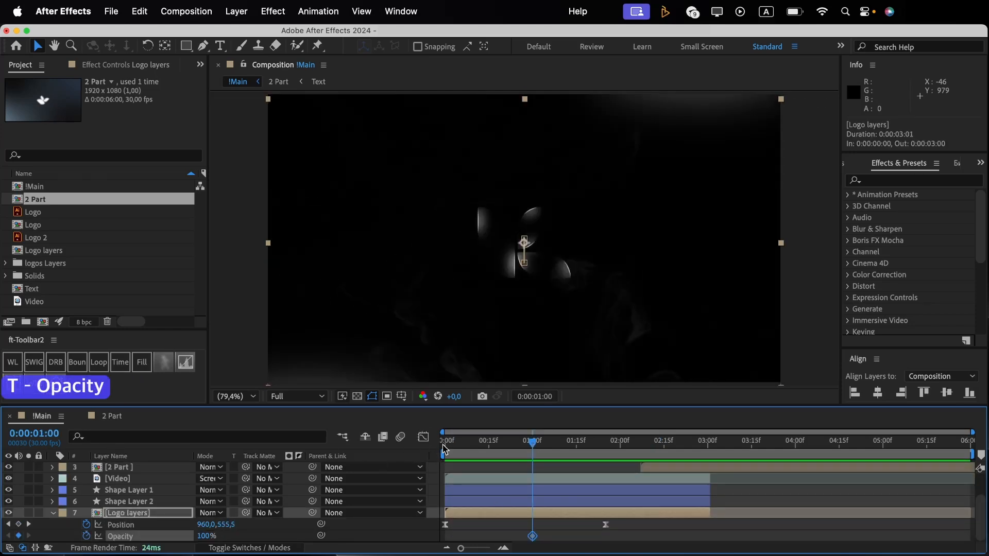
key("Home")
left_click(204, 537)
type("0")
key("Return")
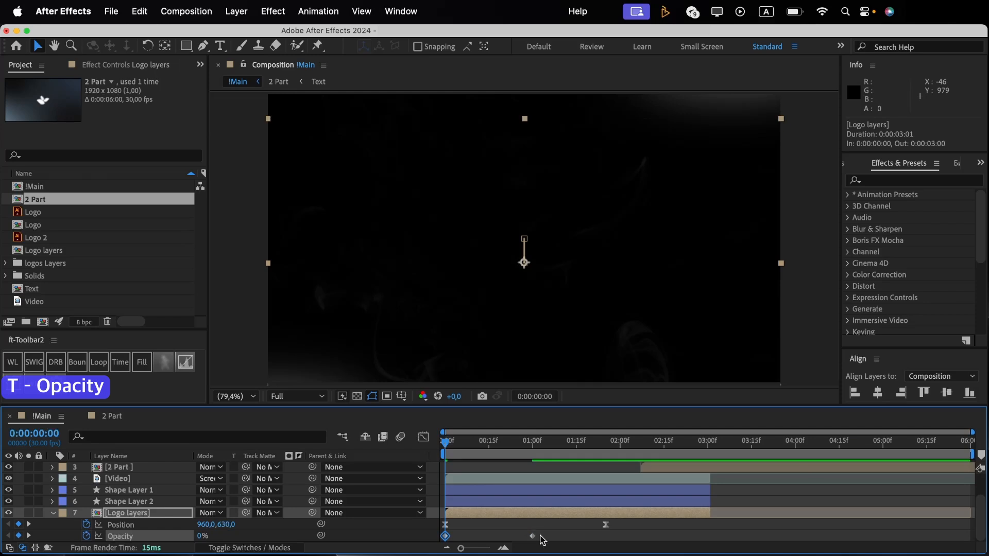
Apply Easy Ease to both Logo layers Opacity keyframes, shape the speed graph to peak near the start, and preview the fade-in
left_click(410, 540)
left_click_drag(537, 538, 416, 542)
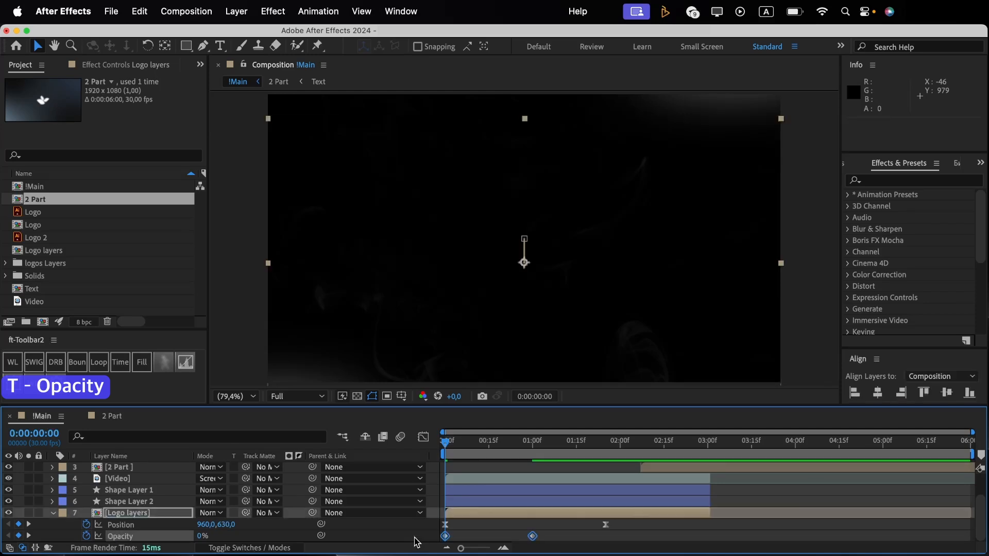
key("F9")
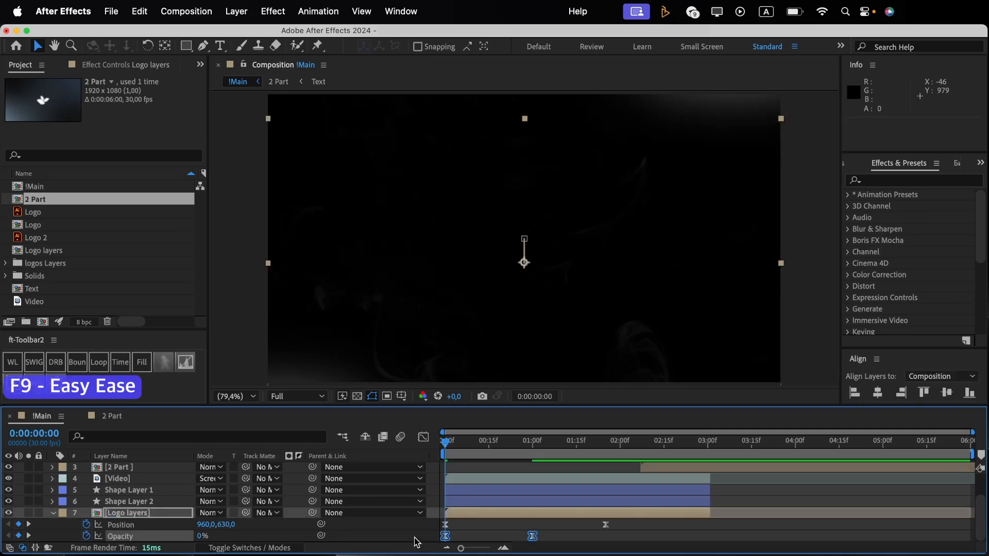
left_click(424, 438)
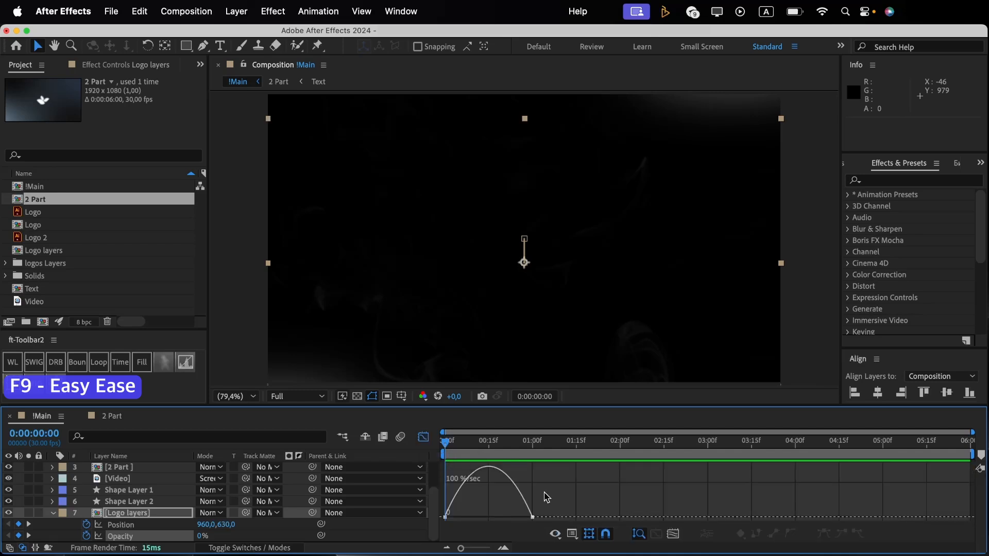
left_click_drag(518, 522, 446, 517)
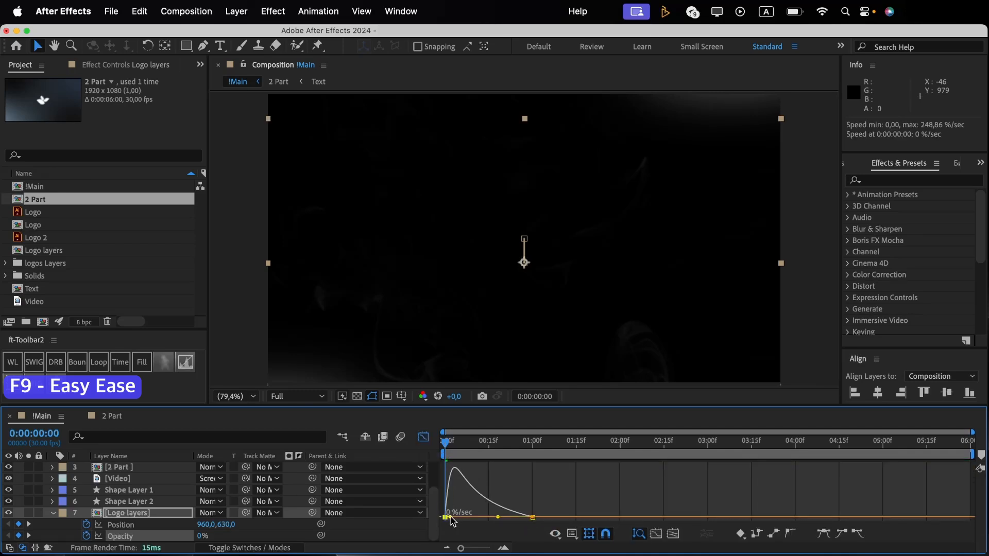
key("space")
left_click(423, 438)
left_click(463, 530)
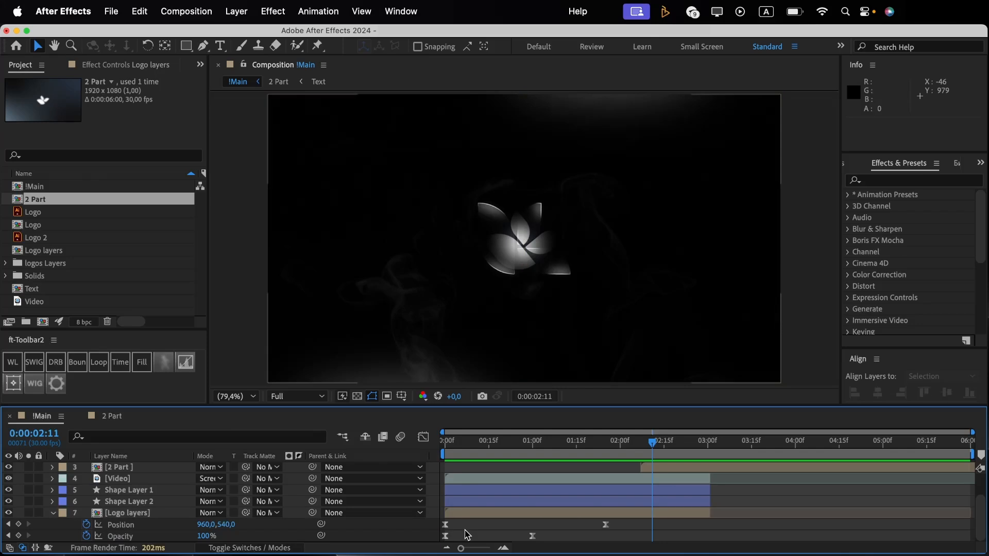
Keyframe the Logo layers Scale from 100% at 0:00:01:25 to an enlarged value at 0:00:03:00 and apply Easy Ease to both keyframes
left_click(605, 447)
key("s")
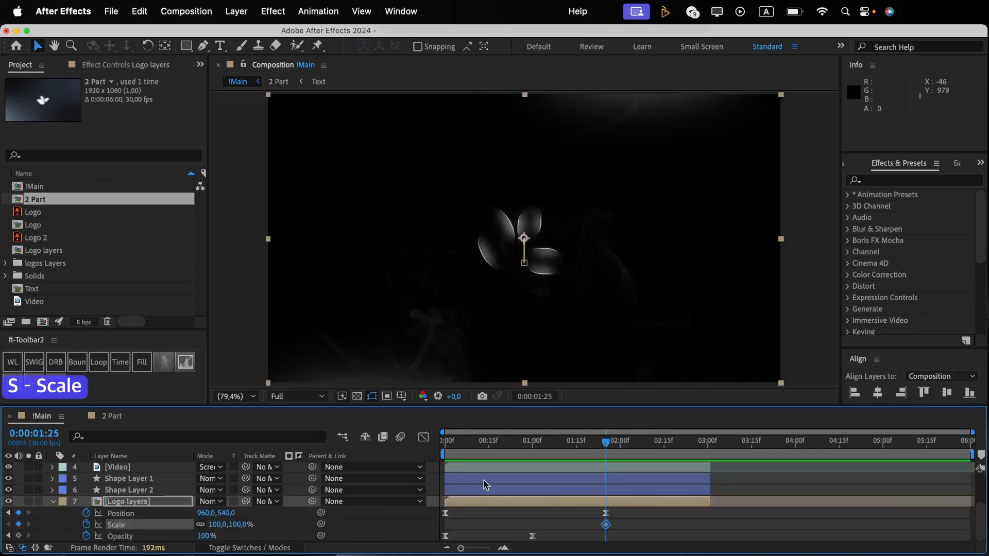
left_click(710, 446)
left_click_drag(235, 525, 266, 522)
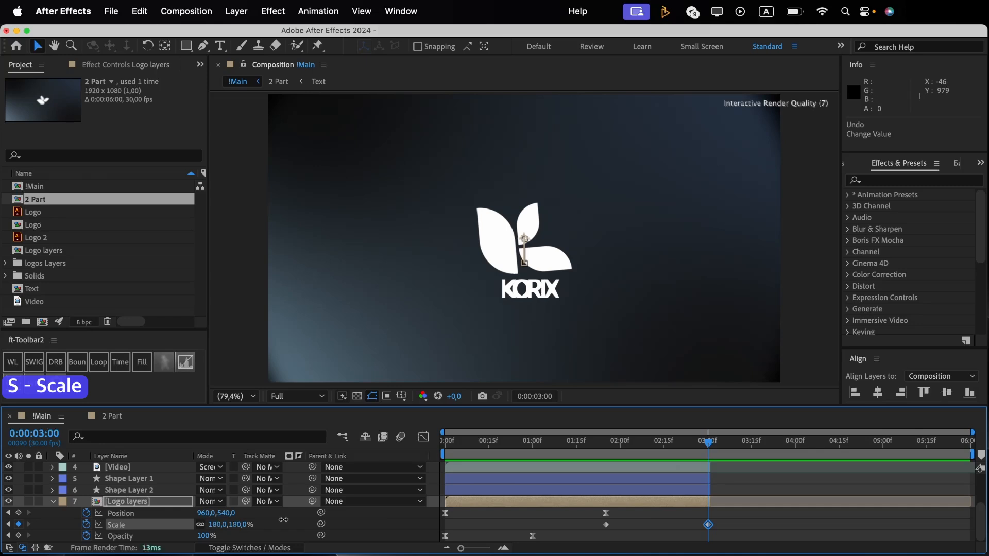
left_click_drag(309, 521, 323, 522)
key("F9")
left_click_drag(721, 544, 596, 520)
key("F9")
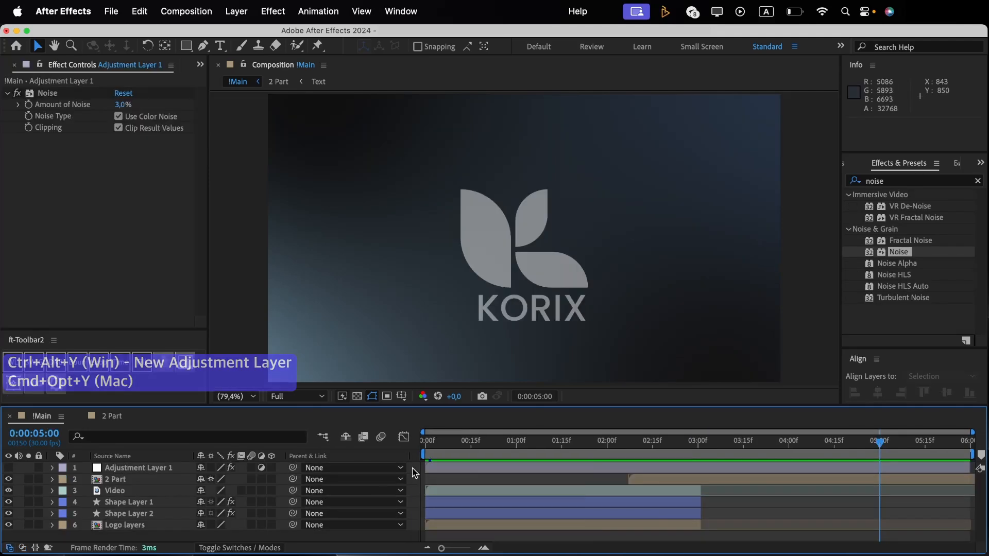
Add another adjustment layer on top in !Main and trim its start to 0:00:05:00
right_click(414, 456)
mouse_move(436, 469)
left_click(597, 554)
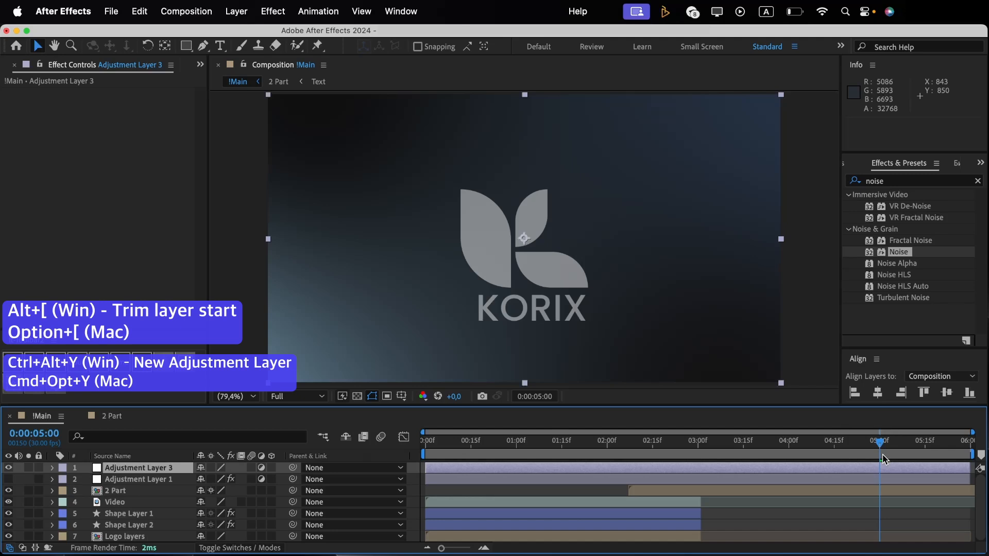
key("alt+bracketleft")
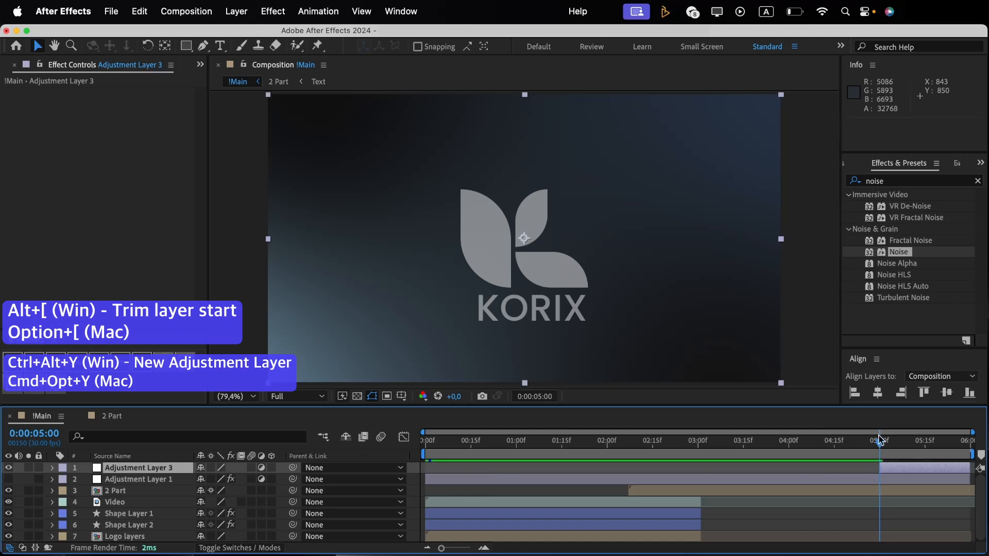
Apply the Exposure effect to the trimmed adjustment layer and keyframe Exposure at 0 at 0:00:05:00
left_click(894, 182)
type("expo")
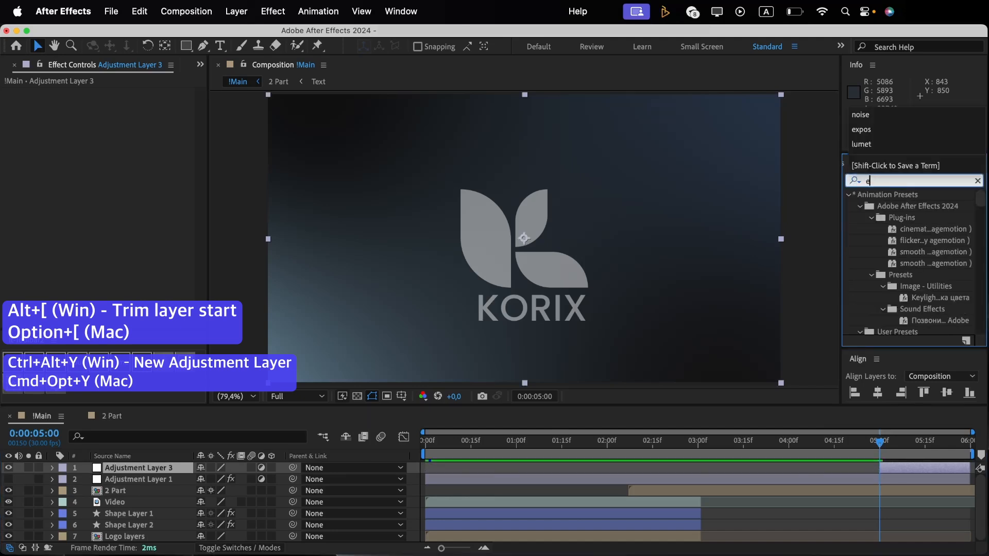
double_click(911, 205)
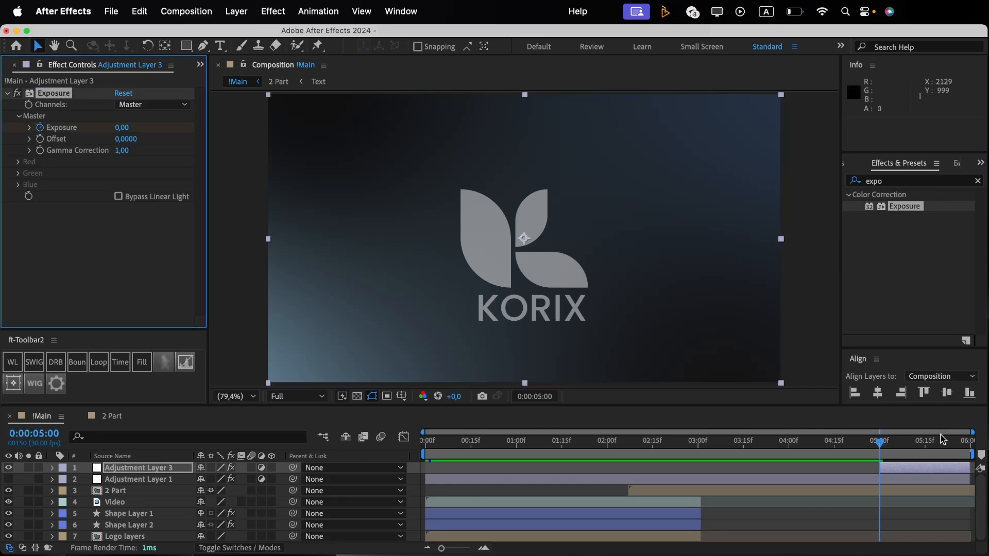
Keyframe Exposure at -10 at 0:00:05:29 on Adjustment Layer 3 and apply Easy Ease to both Exposure keyframes
key("u")
key("End")
left_click(128, 127)
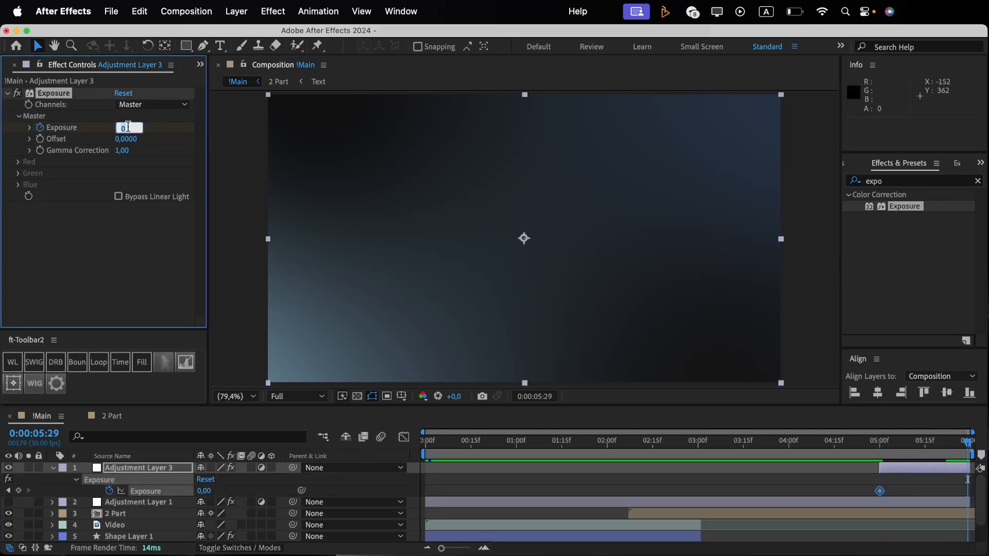
type("-10")
key("Return")
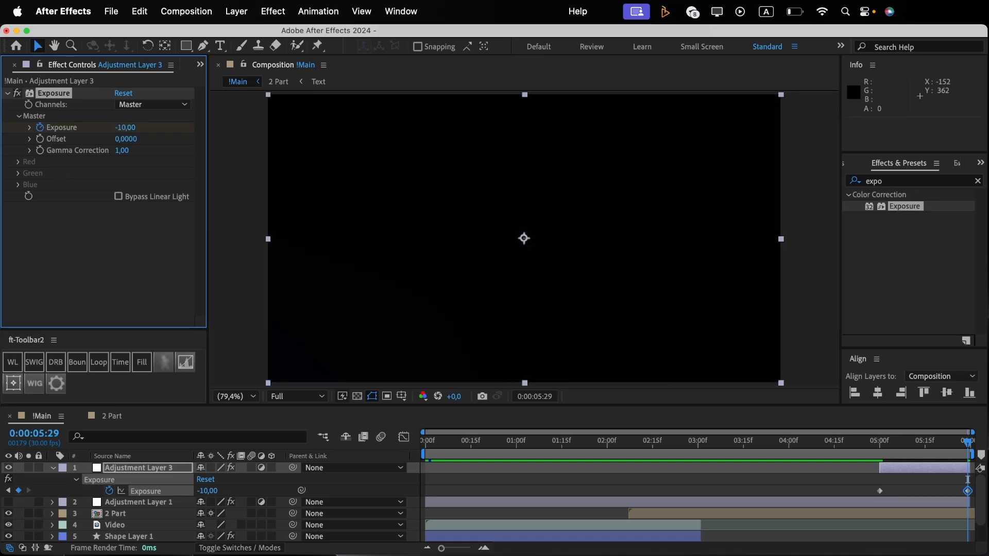
left_click_drag(872, 482, 972, 497)
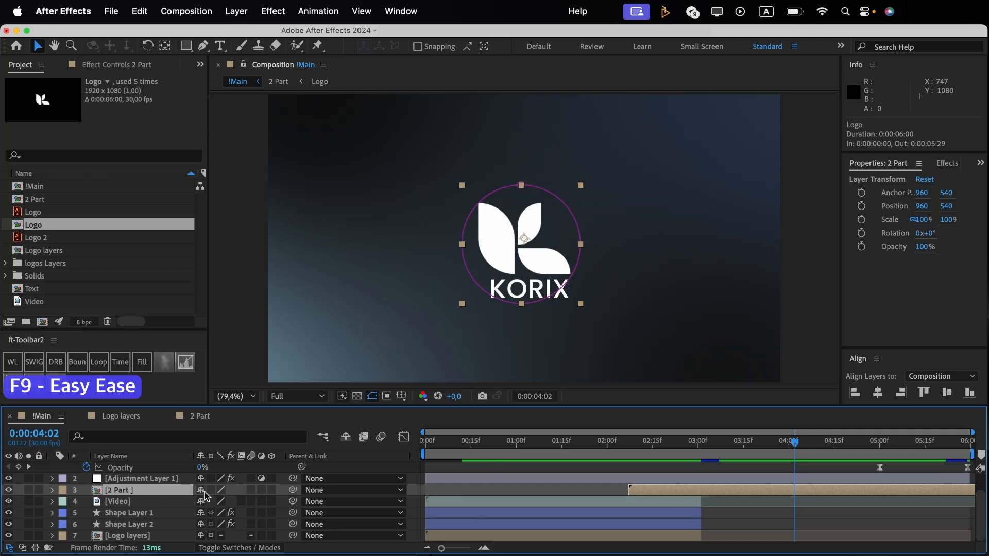
Inspect the logo inside the 2 Part composition and its nested Logo composition, and return to !Main
double_click(131, 492)
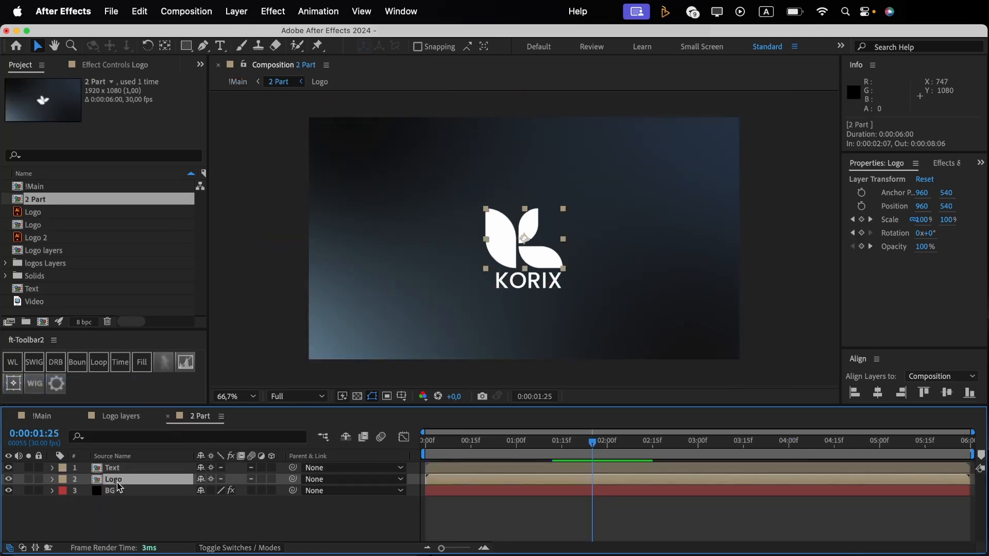
double_click(118, 480)
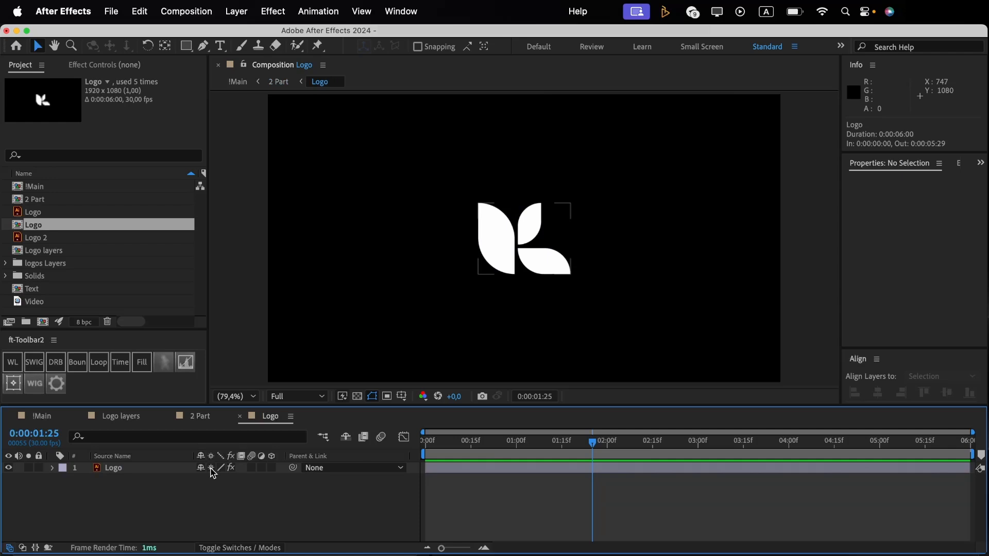
left_click(33, 420)
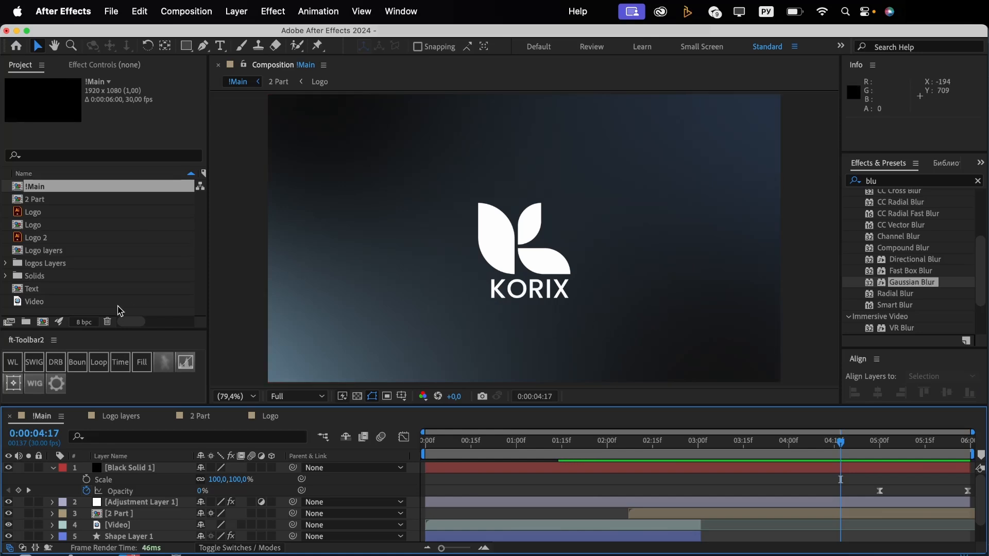
Set the project's color bit depth to 16 bits per channel and scrub through !Main to check it
left_click(89, 322)
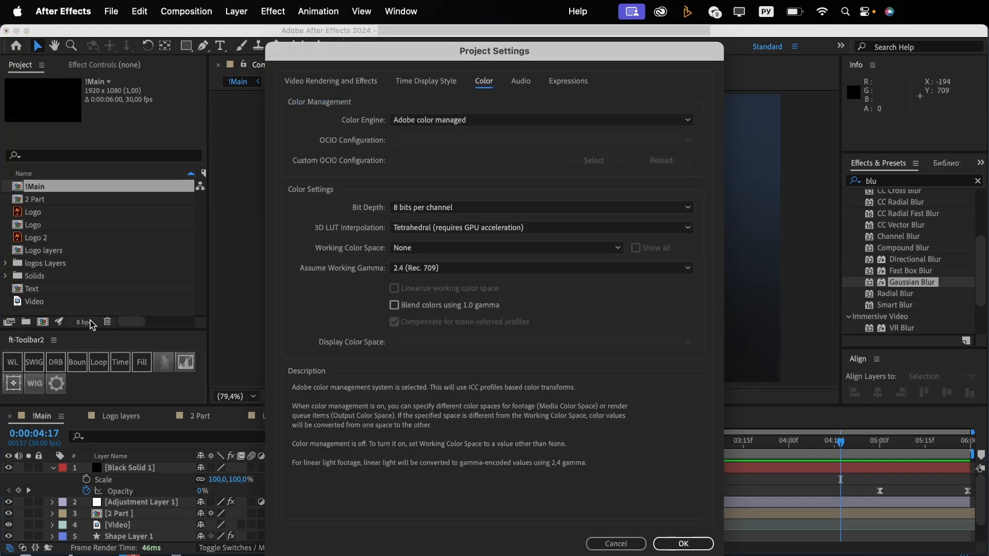
left_click(404, 211)
left_click(408, 238)
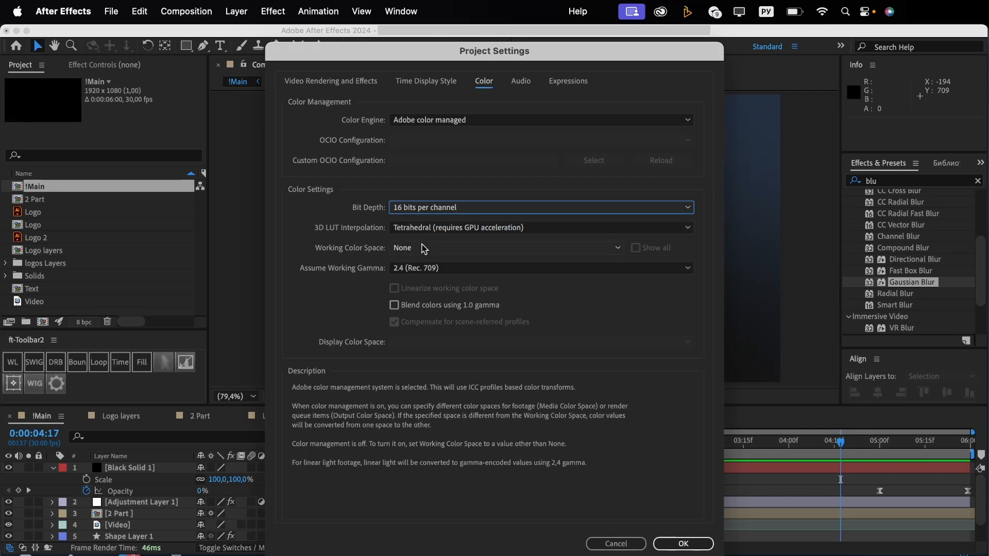
left_click(679, 543)
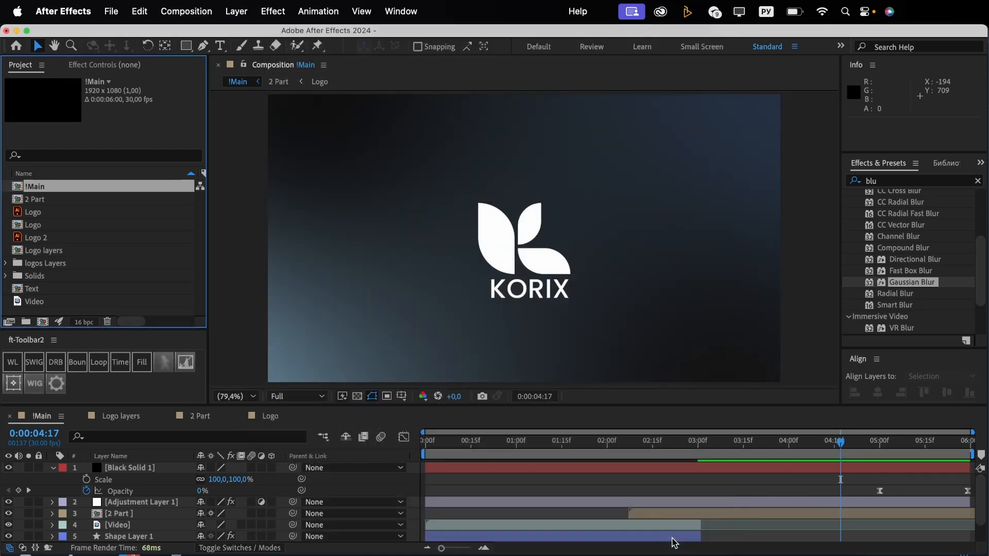
left_click_drag(681, 444, 853, 441)
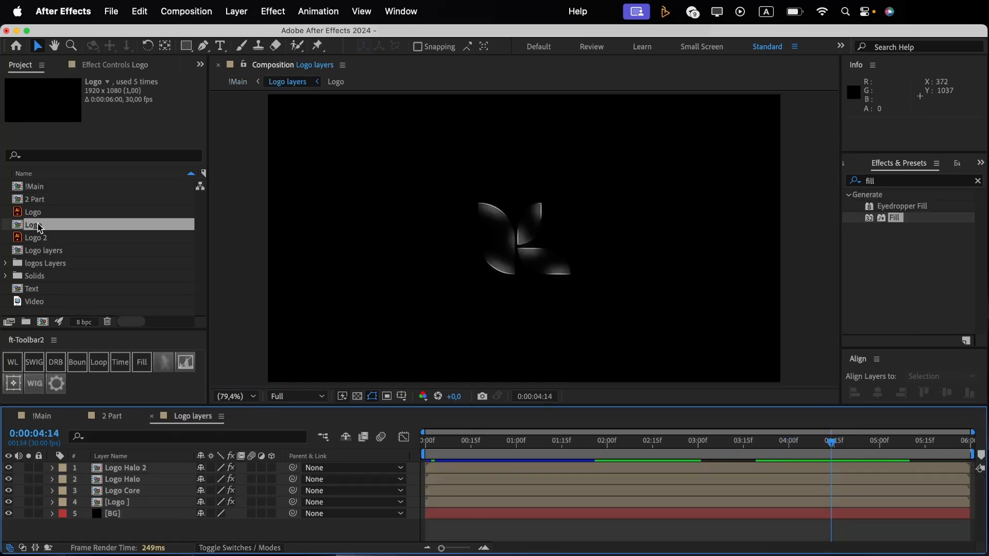
Replace the logo in the Logo composition with Logo 2, filled white (FFFFFF), and hide the original Logo layer
double_click(40, 228)
left_click_drag(38, 241, 40, 521)
double_click(895, 218)
left_click(123, 128)
type("FFFFFF")
key("Return")
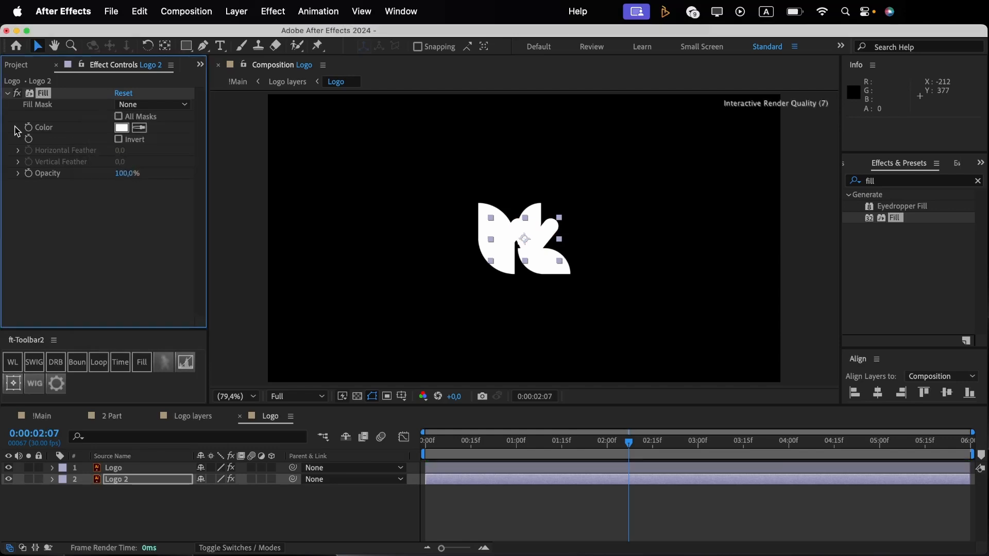
left_click(8, 468)
Set the Logo 2 layer's Scale to 140% and preview the swapped logo in !Main
key("s")
left_click(221, 491)
type("140")
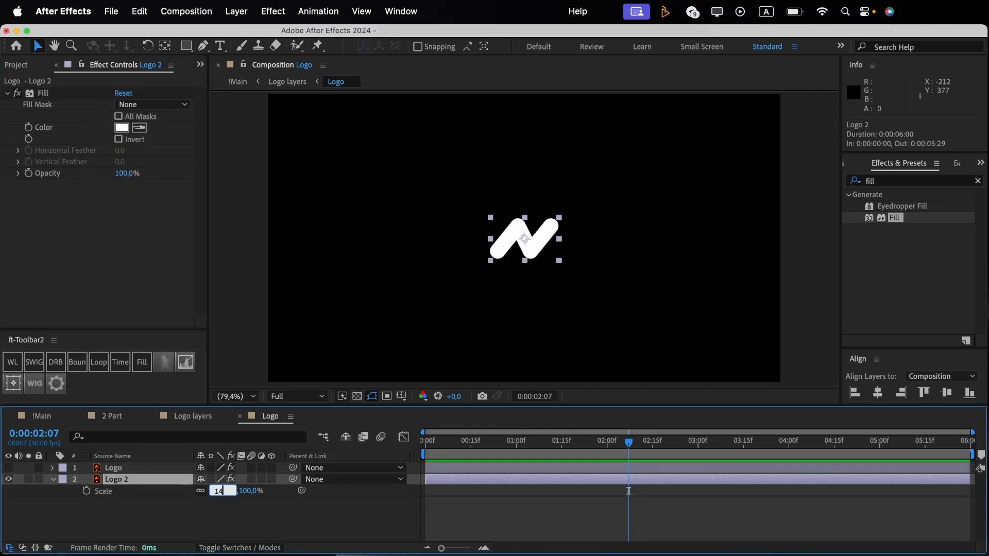
key("Return")
left_click(40, 416)
key("space")
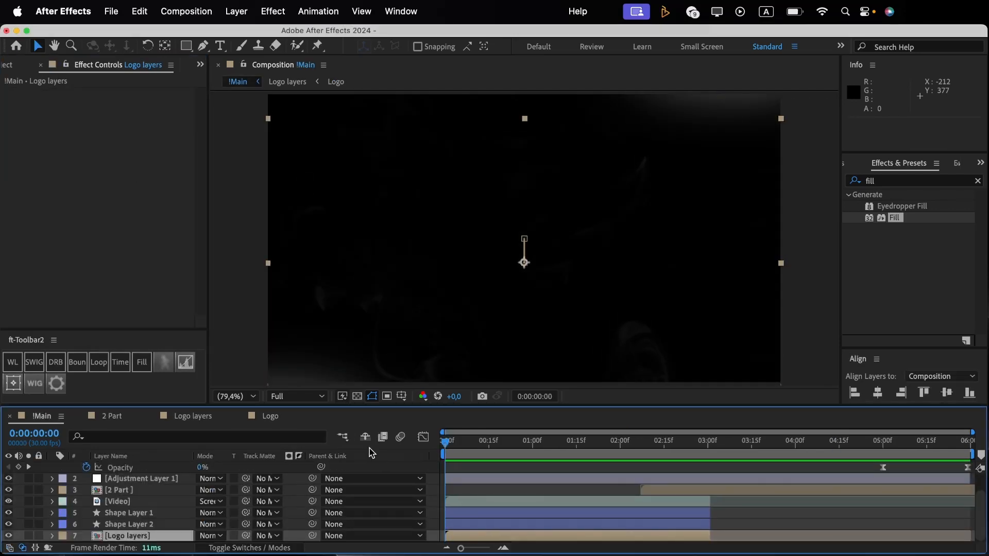